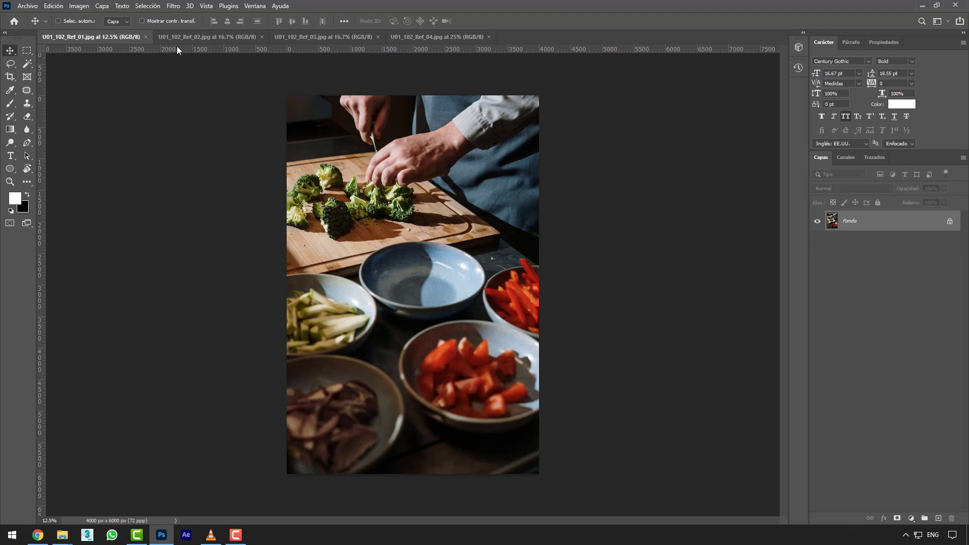
Step: Look through the other open reference photos, from U01_102_Ref_02.jpg to U01_102_Ref_04.jpg
left_click(189, 41)
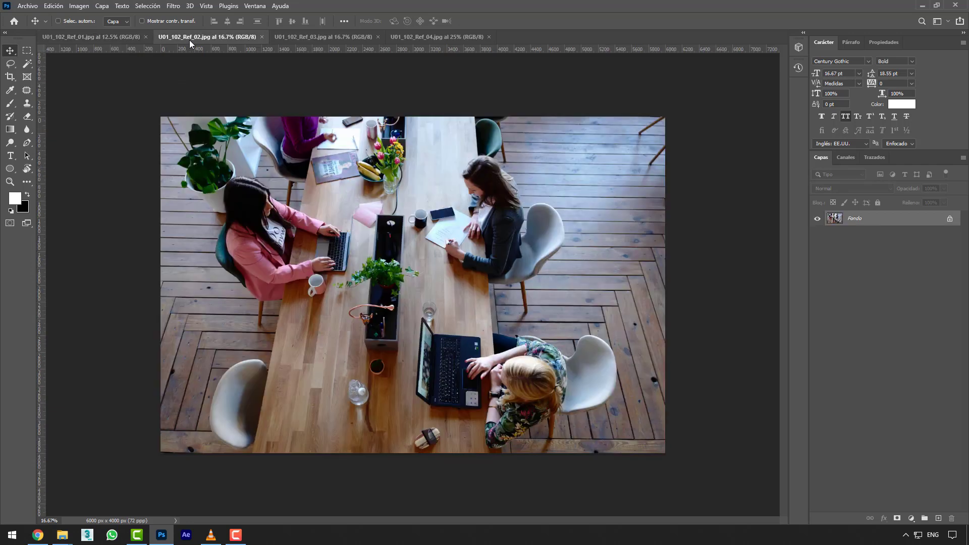
left_click(291, 40)
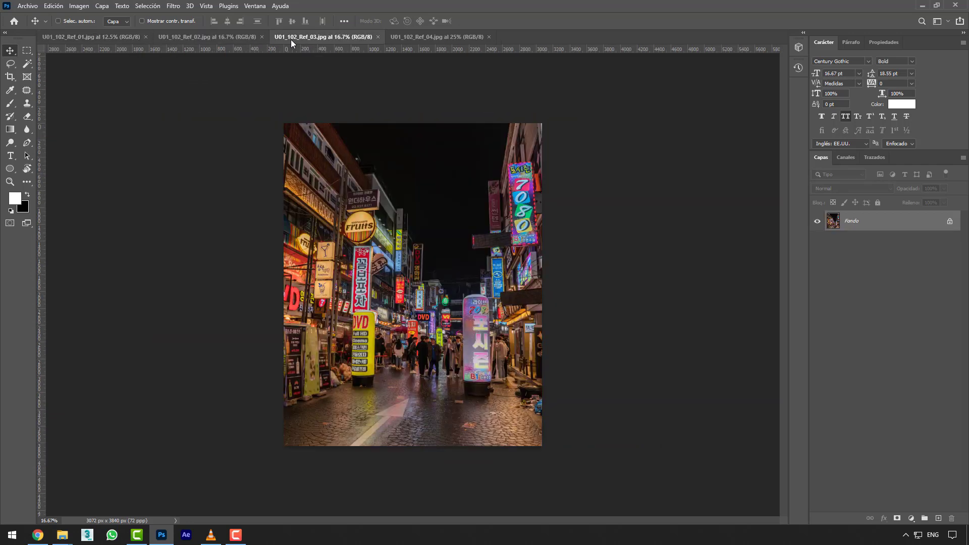
left_click(410, 38)
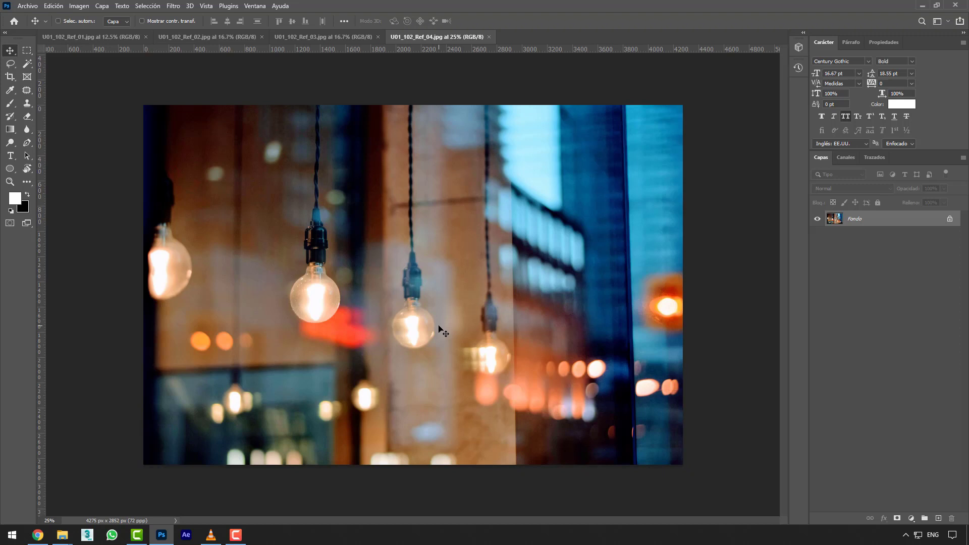
Step: Add the text "bokeh" near the middle of the hanging light bulbs photo
left_click(10, 155)
left_click(432, 266)
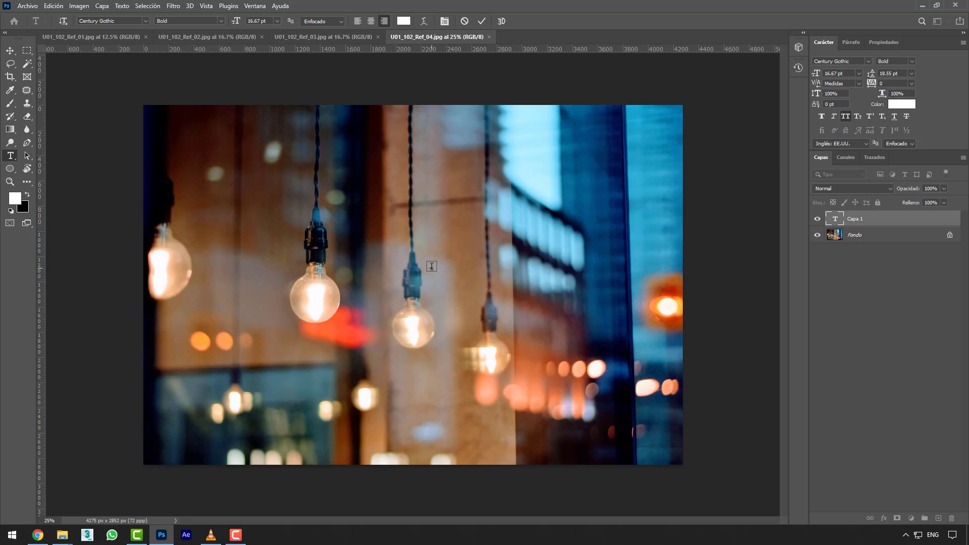
left_click(10, 51)
Step: Set the bokeh text's size to 100 pt and move it over the dark blue window area of the photo
left_click_drag(852, 74, 793, 75)
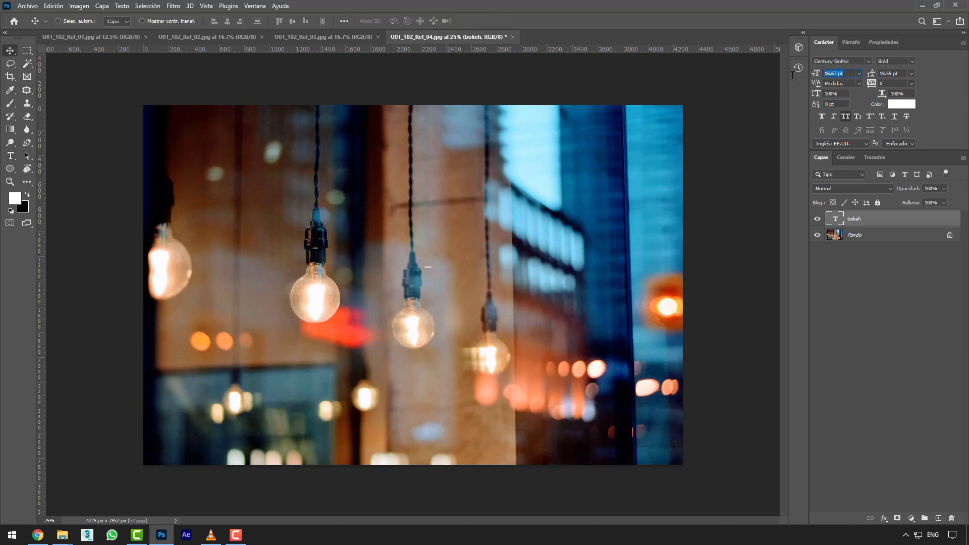
type("100")
key("Return")
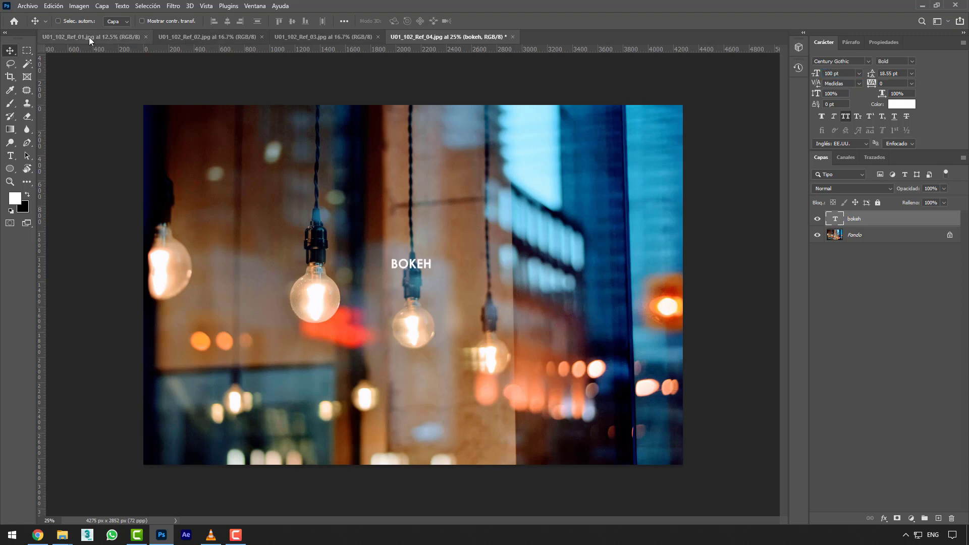
left_click_drag(414, 265, 605, 262)
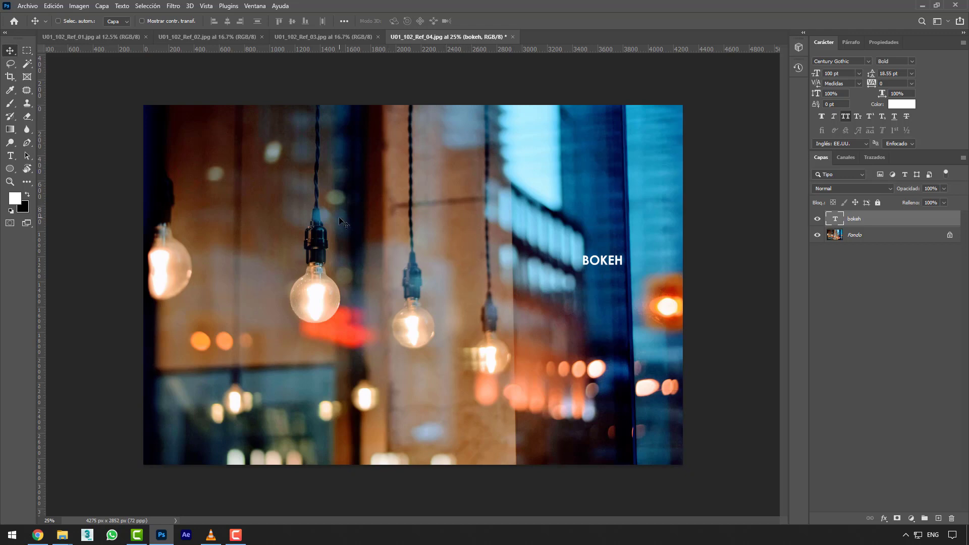
Step: In U01_102_Ref_03.jpg, duplicate the background layer and convert the duplicate to a smart object
left_click(294, 38)
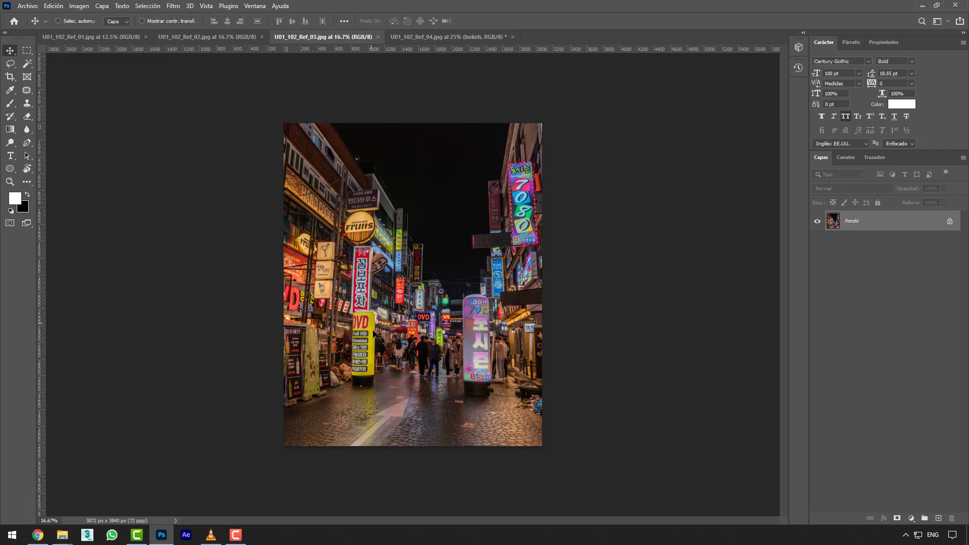
key("ctrl+plus")
scroll(384, 331, "up", 1)
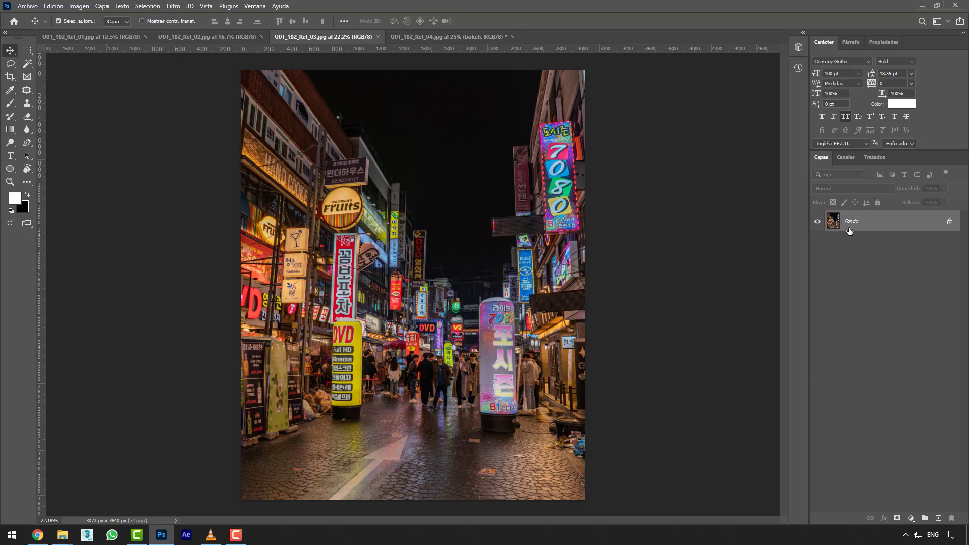
key("ctrl+j")
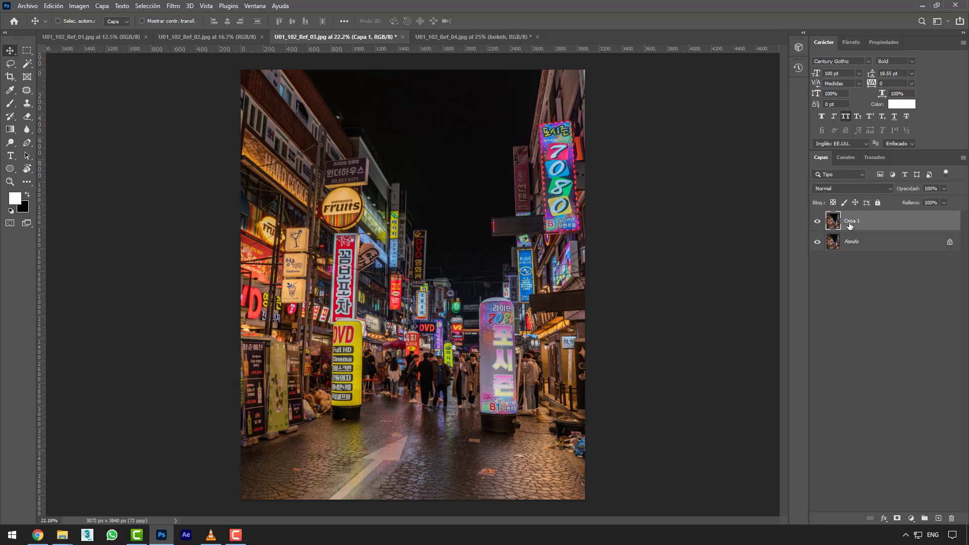
right_click(850, 227)
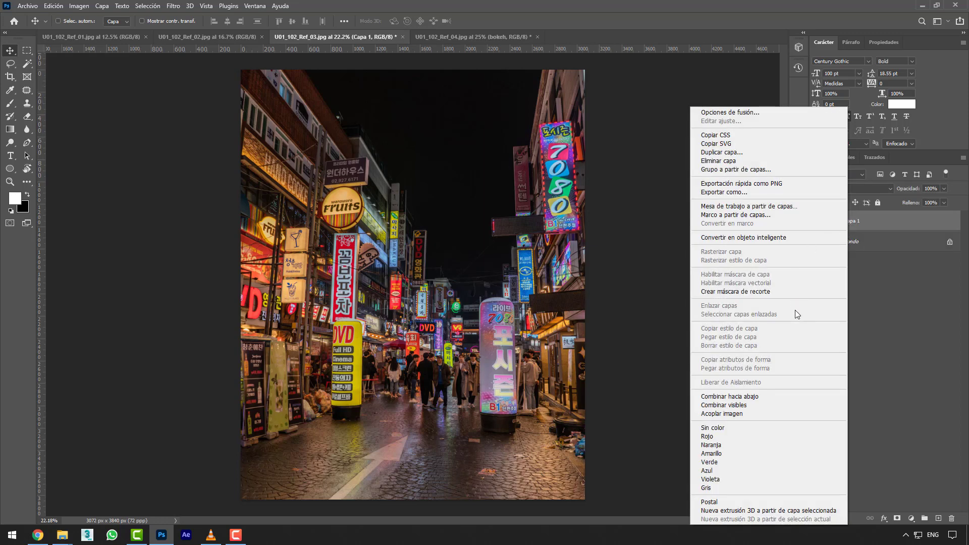
left_click(791, 238)
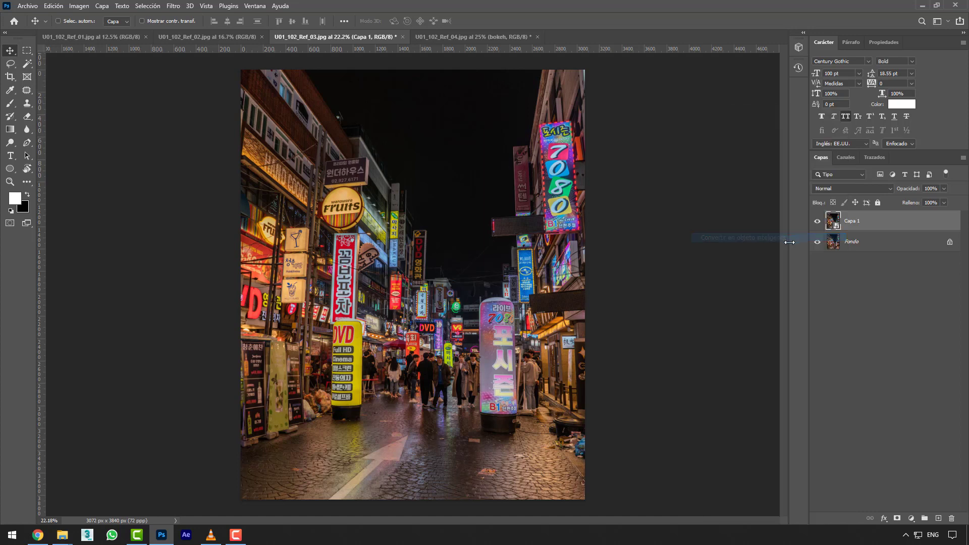
Step: Make five copies of the Capa 1 smart object and leave only Capa 1 visible and selected
left_click(818, 244)
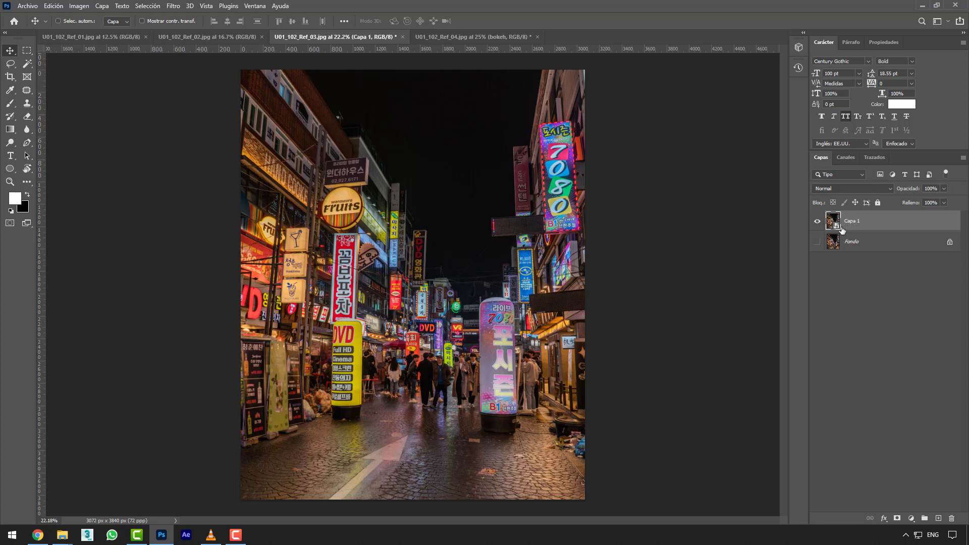
key("ctrl+j")
key("ctrl+j")
key("ctrl+j")
key("ctrl+j")
key("ctrl+j")
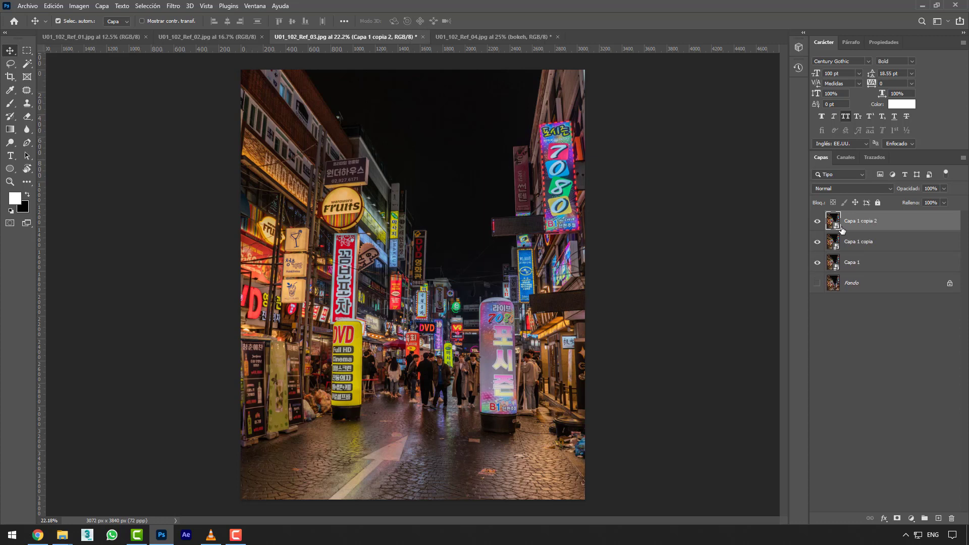
left_click_drag(817, 263, 818, 221)
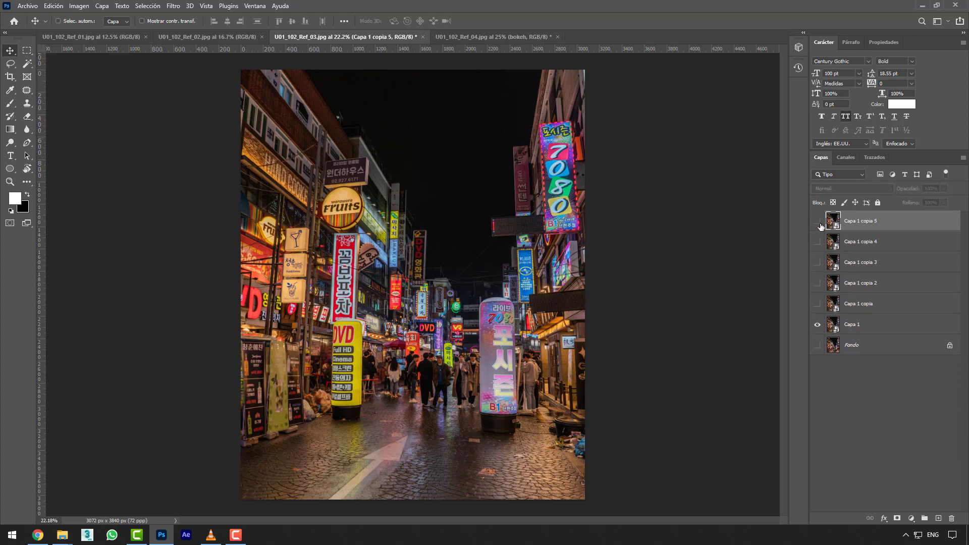
left_click(858, 324)
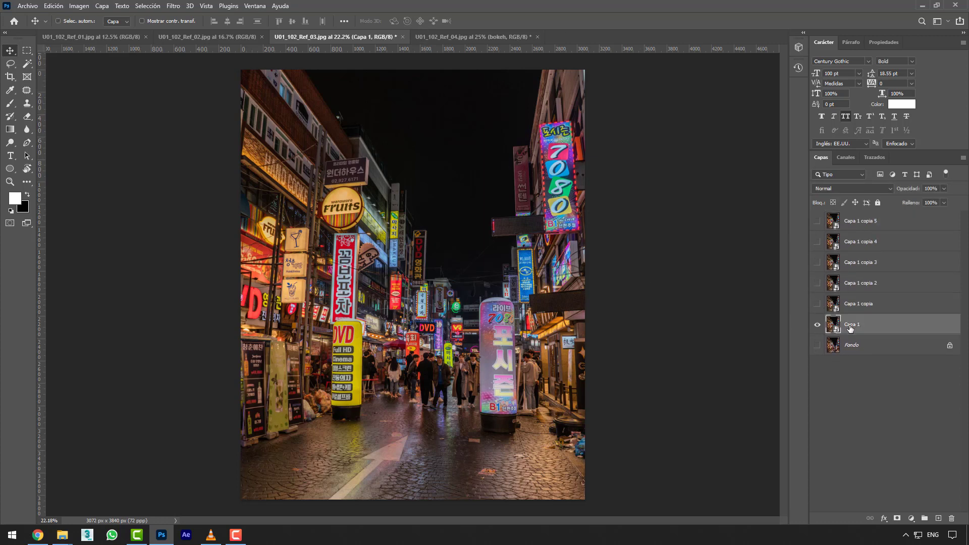
left_click(818, 325)
left_click(818, 325)
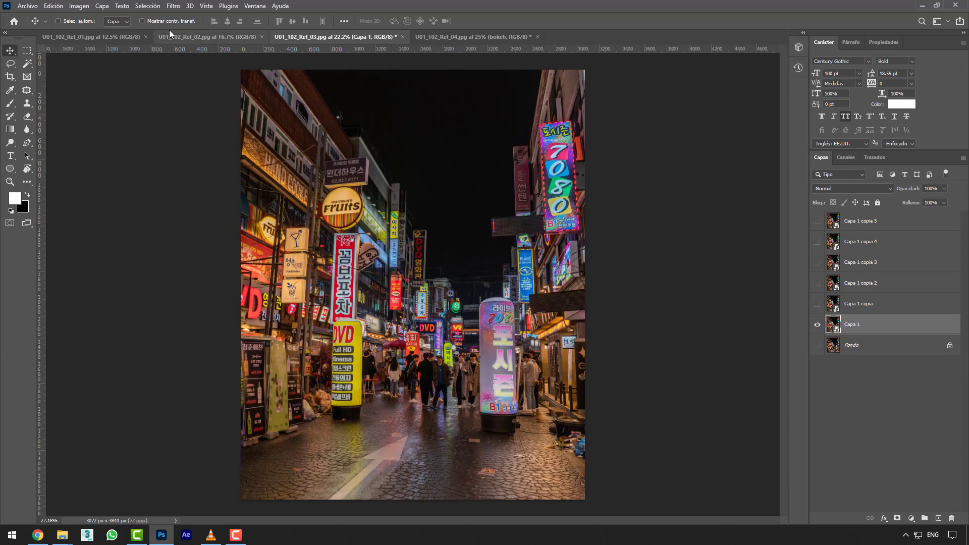
left_click(172, 6)
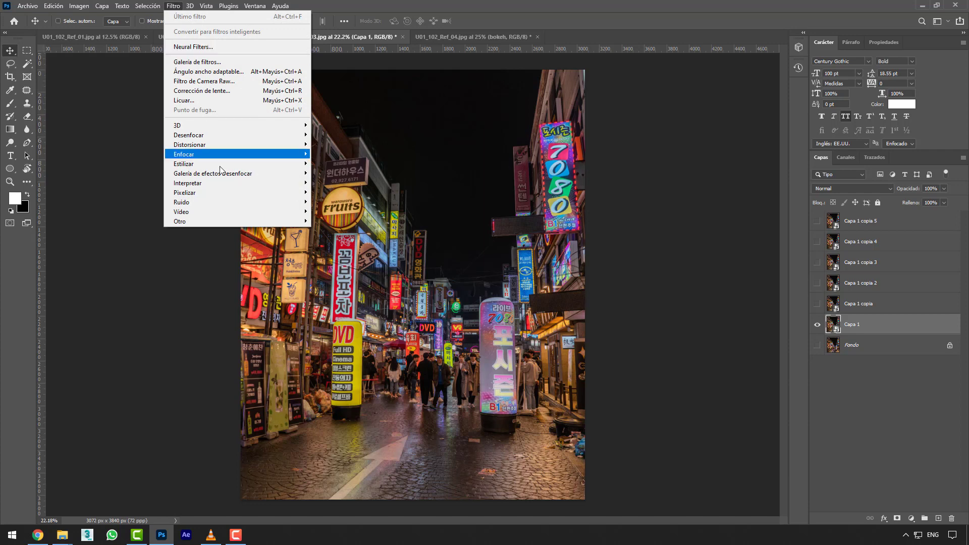
mouse_move(220, 176)
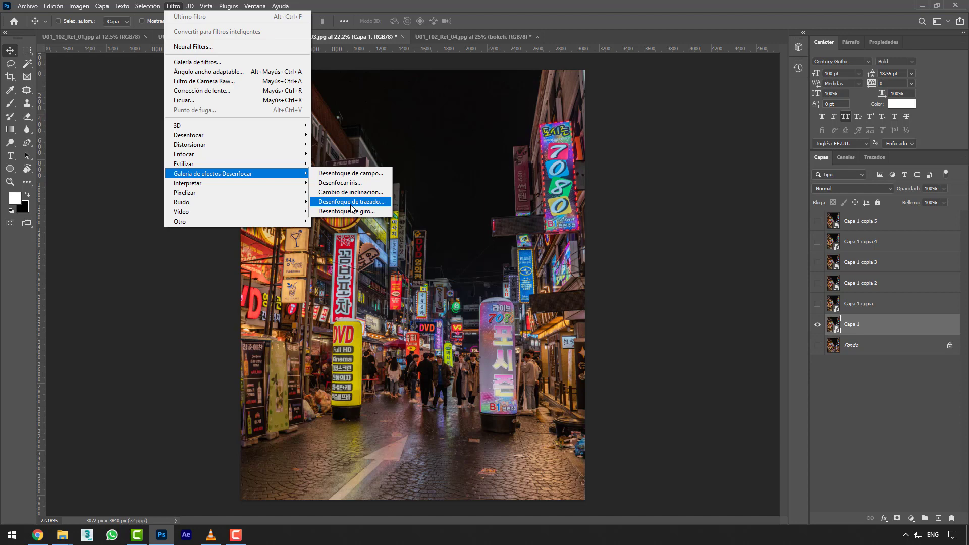
left_click(334, 174)
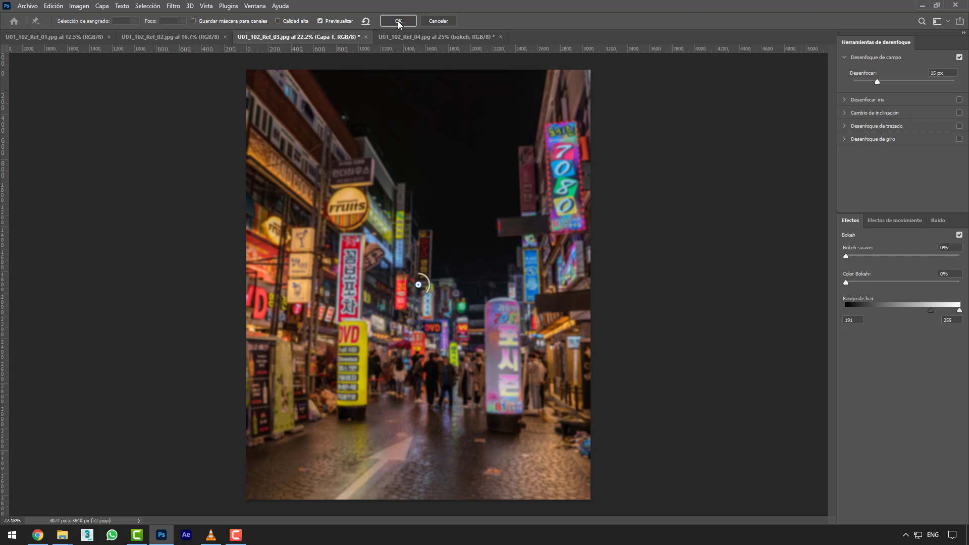
left_click(435, 21)
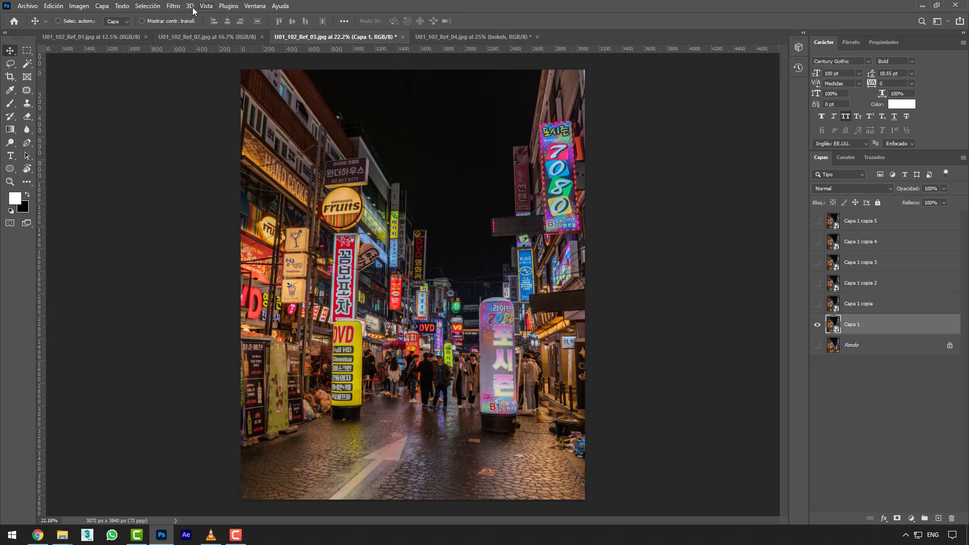
Step: Start a Field Blur from the Blur Gallery on Capa 1 and set its blur amount to 45 px
left_click(174, 6)
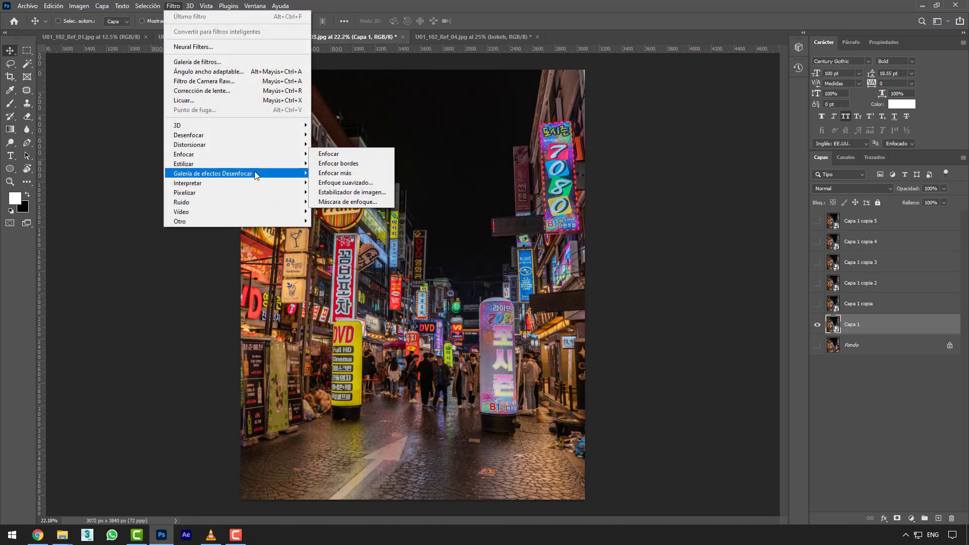
left_click(344, 173)
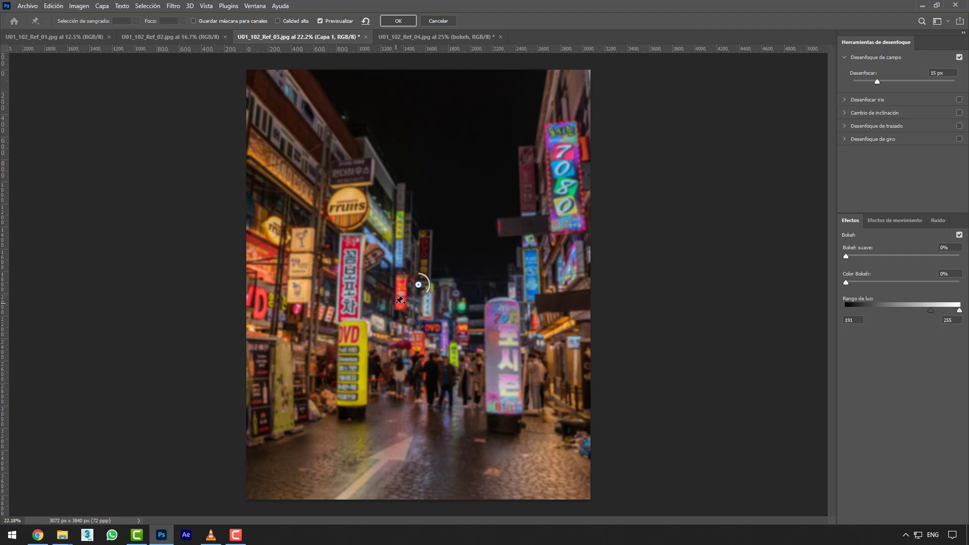
scroll(424, 300, "up", 1)
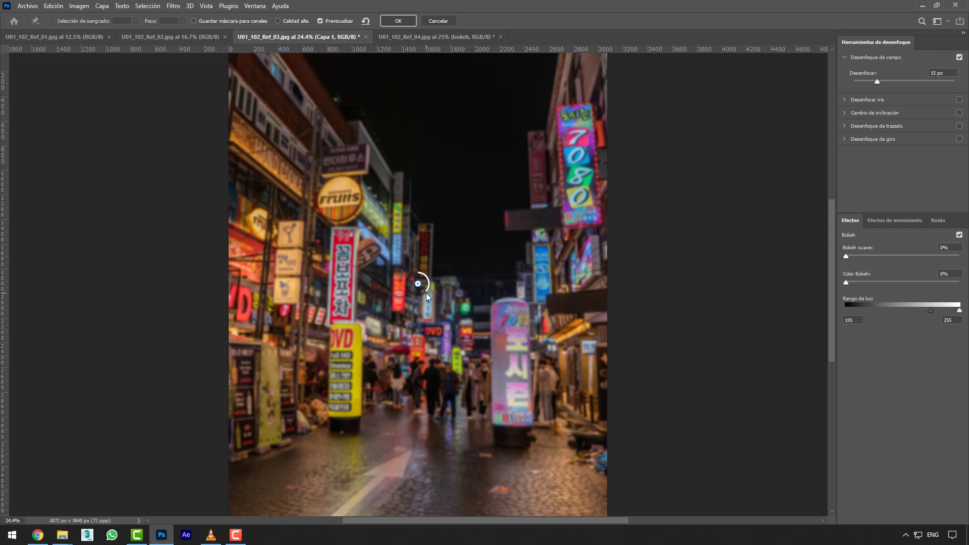
scroll(426, 293, "down", 1)
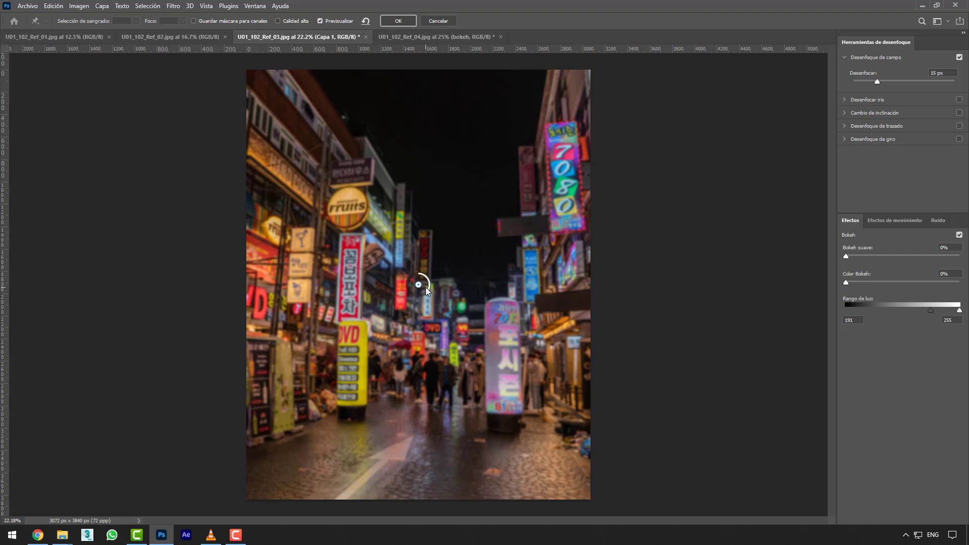
left_click_drag(430, 294, 421, 273)
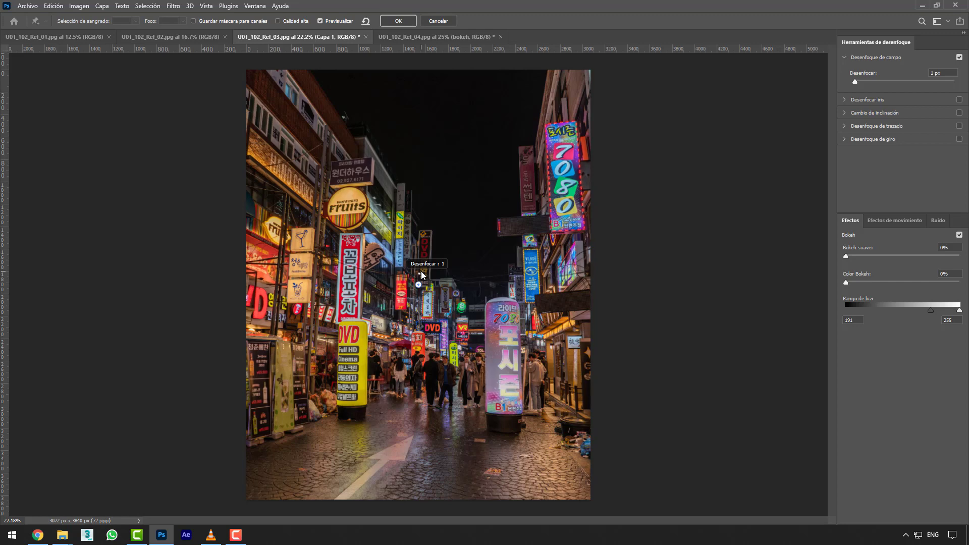
left_click_drag(422, 276, 420, 296)
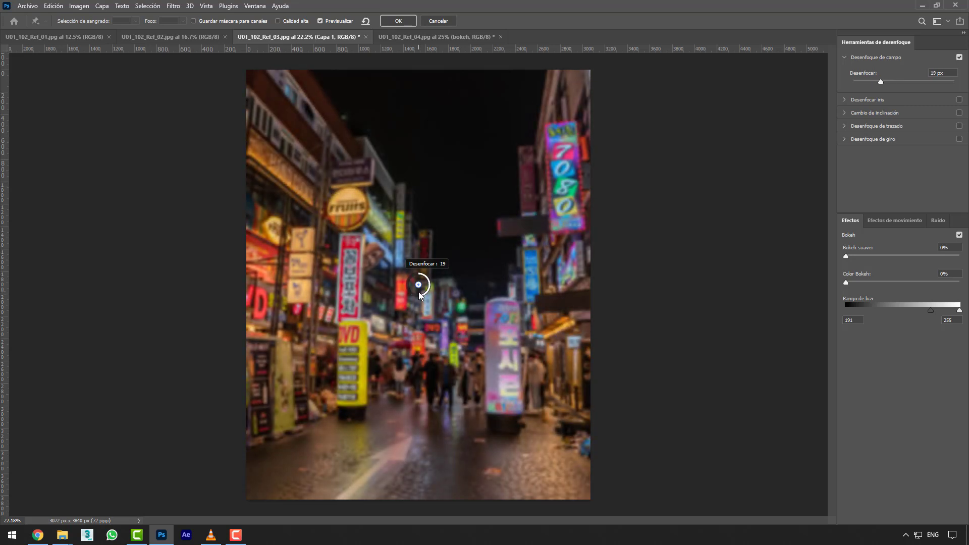
left_click_drag(420, 296, 419, 298)
mouse_move(889, 81)
left_mouse_down()
mouse_move(911, 78)
mouse_move(895, 82)
left_mouse_up()
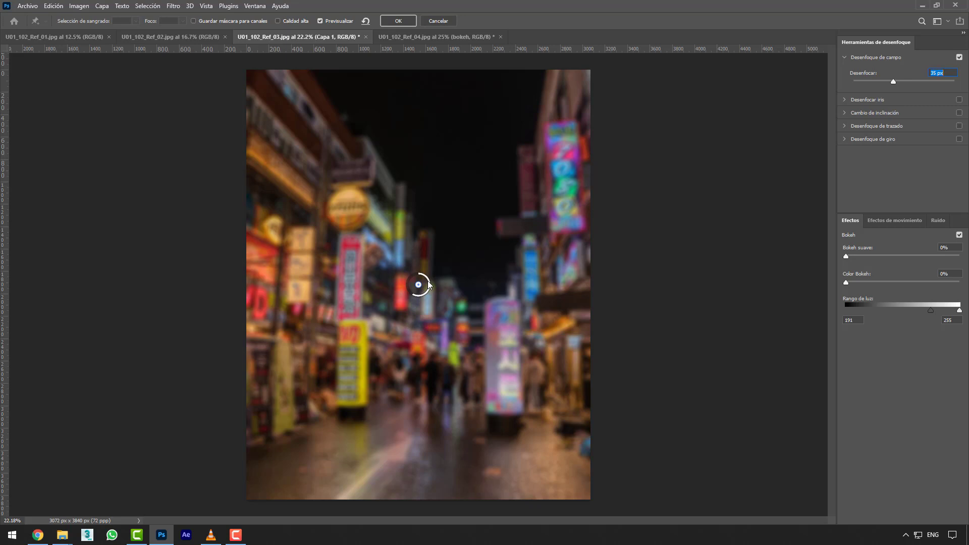
mouse_move(894, 81)
left_mouse_down()
mouse_move(877, 83)
mouse_move(897, 84)
left_mouse_up()
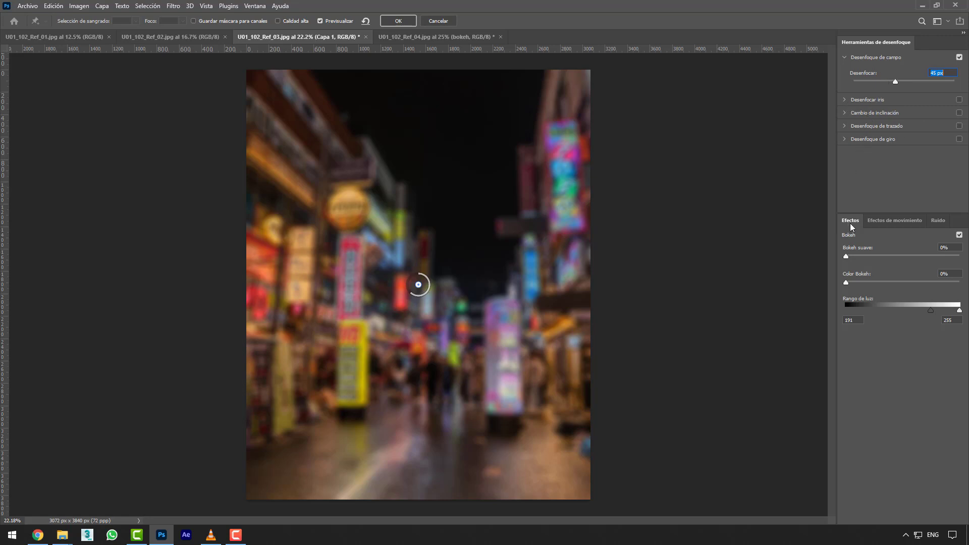
Step: Set the Field Blur's light bokeh to 49%, bokeh color to 42% and the light range's lower limit to 115
left_click(904, 222)
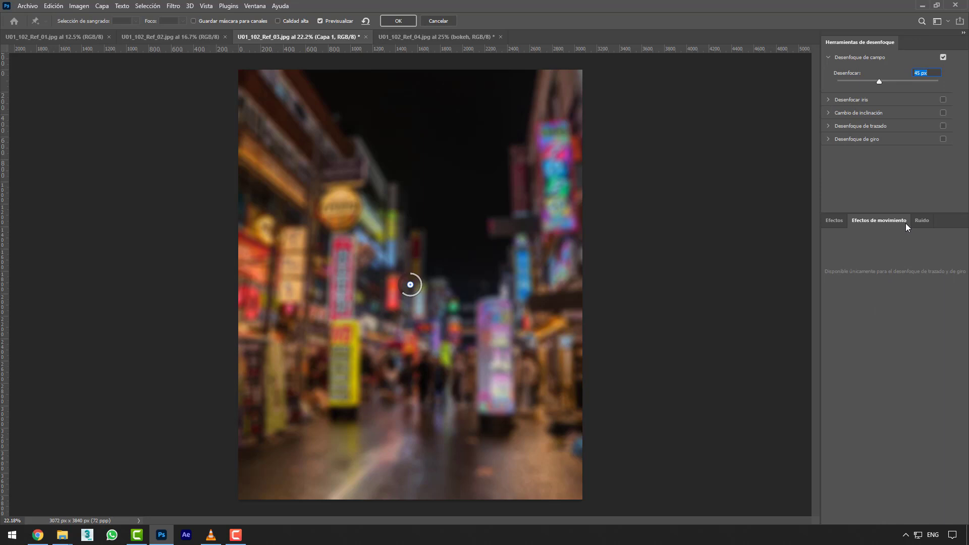
left_click(922, 221)
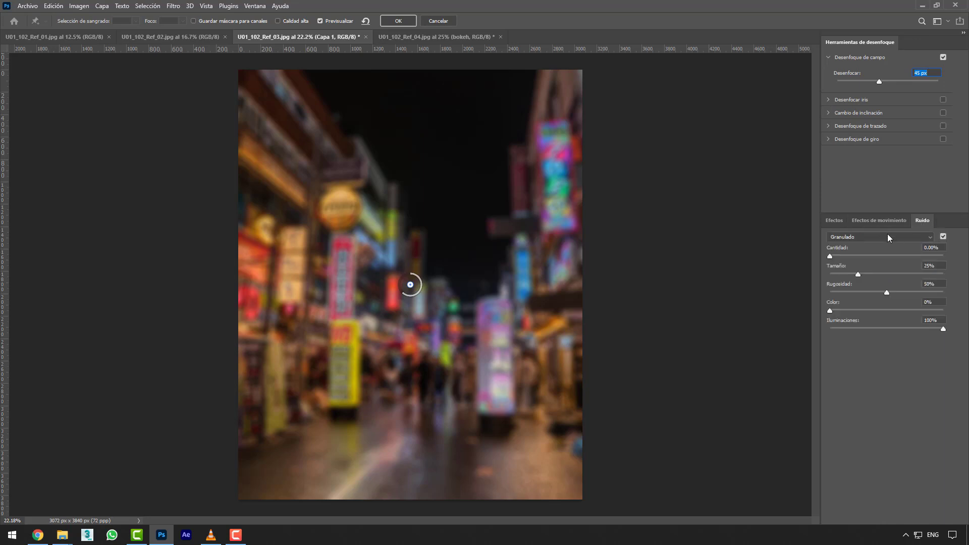
left_click(841, 224)
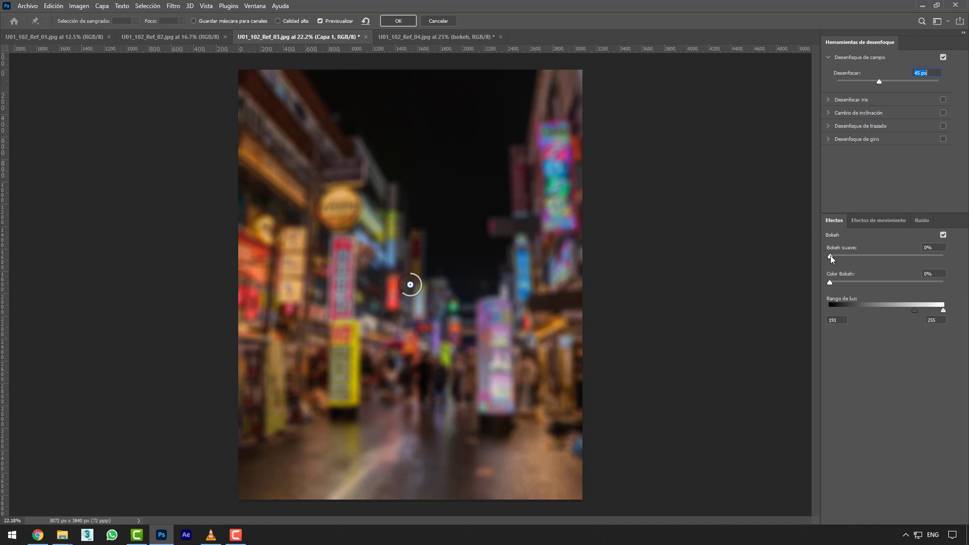
left_click_drag(831, 258, 888, 260)
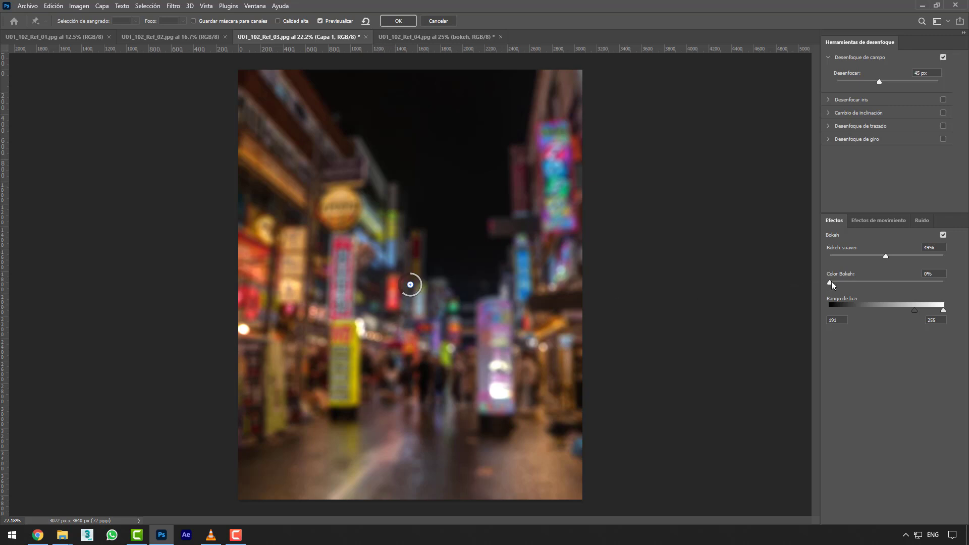
left_click_drag(831, 282, 879, 285)
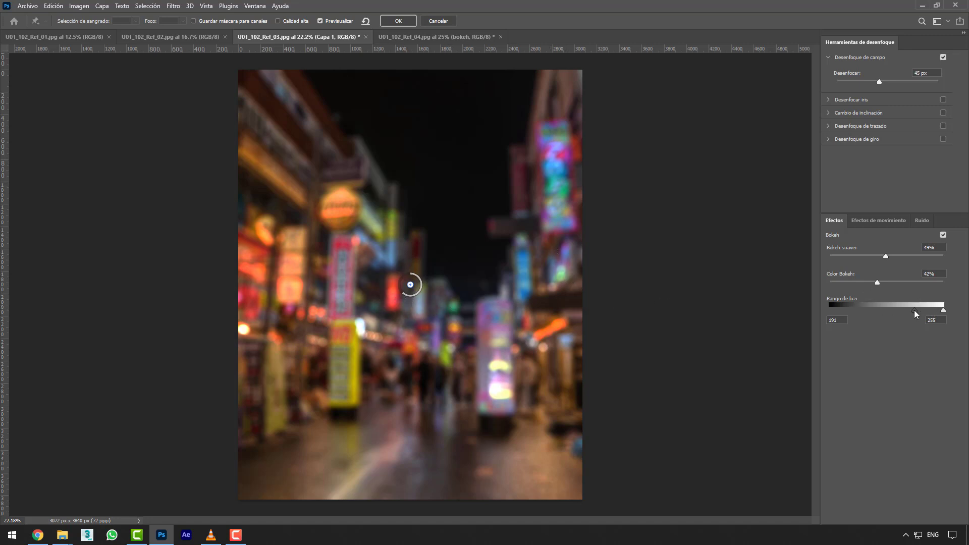
left_click_drag(915, 311, 881, 309)
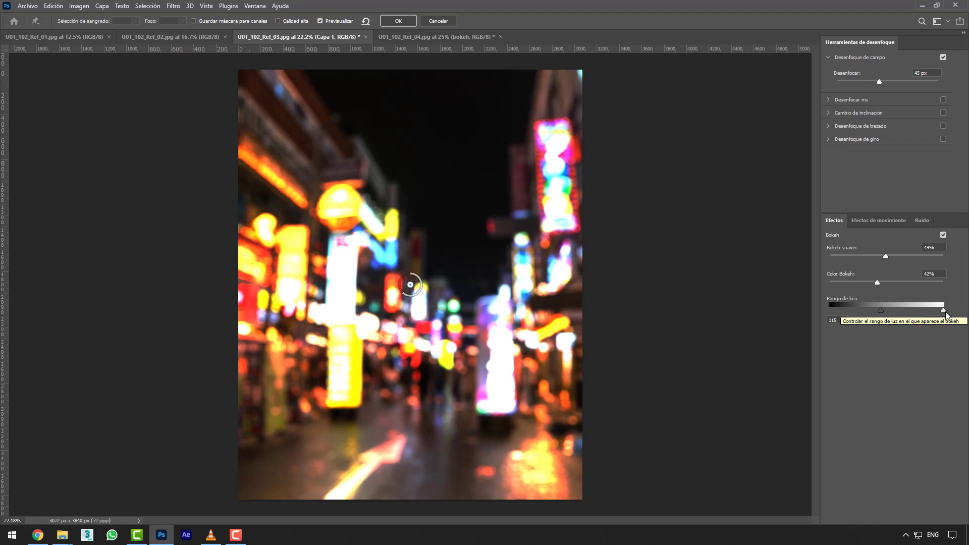
Step: Set the Field Blur's light range to 186–255 and reduce the central pin's blur to 17 px
left_click_drag(944, 310, 919, 310)
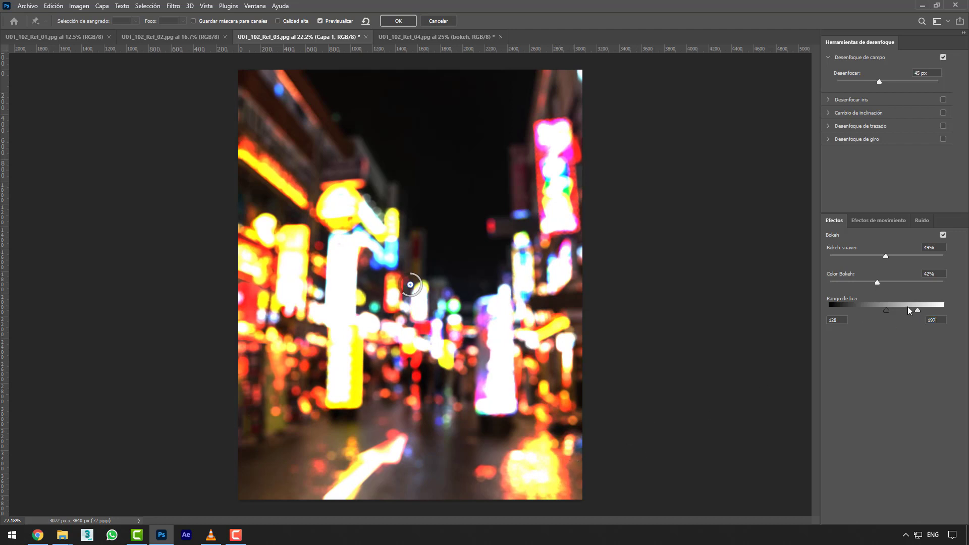
mouse_move(918, 310)
left_mouse_down()
mouse_move(937, 309)
mouse_move(904, 311)
mouse_move(947, 313)
mouse_move(917, 313)
left_mouse_up()
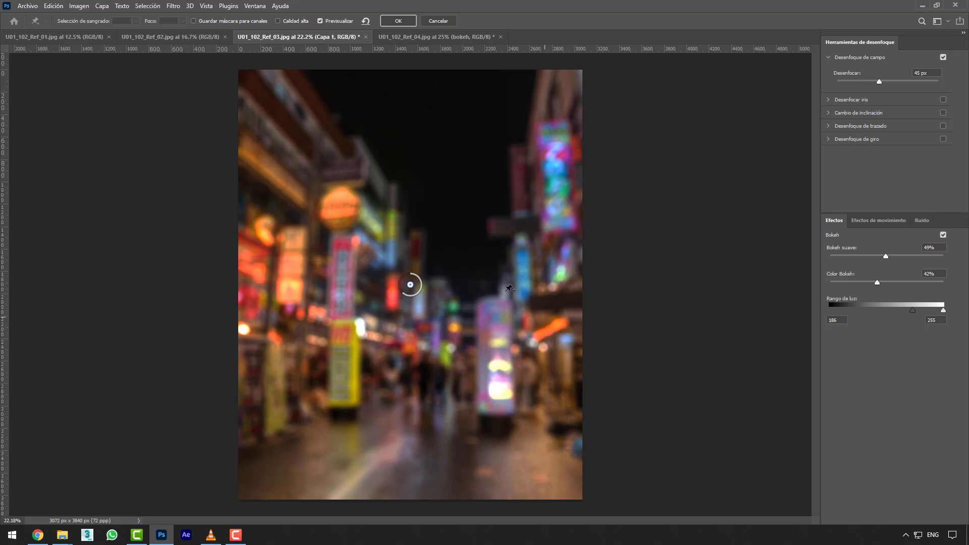
mouse_move(404, 294)
left_mouse_down()
mouse_move(420, 292)
mouse_move(402, 298)
mouse_move(410, 277)
left_mouse_up()
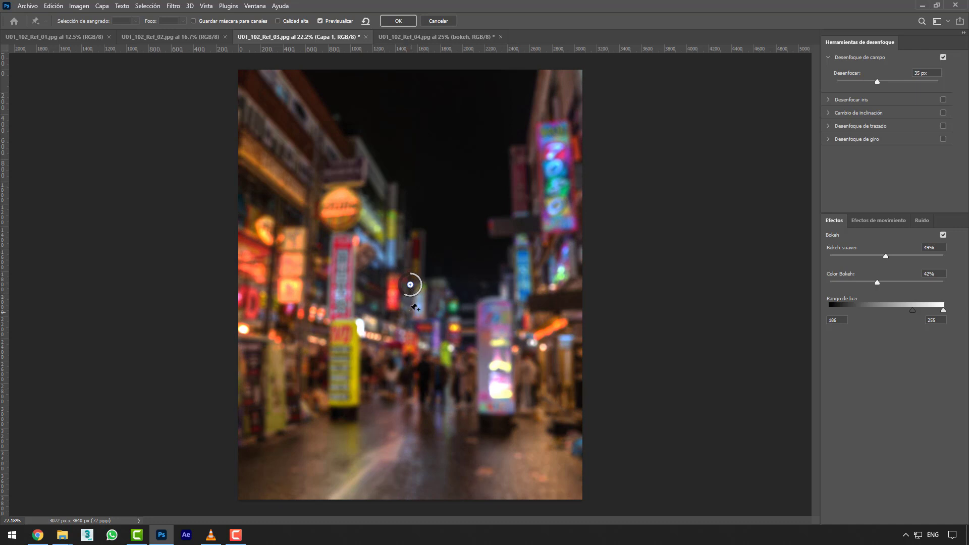
left_click_drag(409, 299, 415, 303)
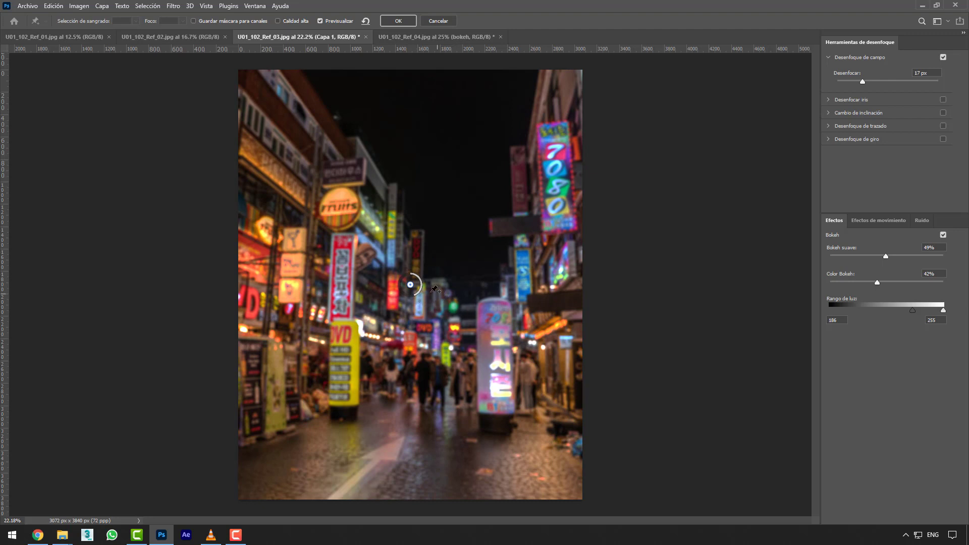
Step: Add a second blur pin on the pavement below the yellow DVD sign and set its blur to 97 px
left_click(334, 429)
left_click(410, 285)
left_click(334, 430)
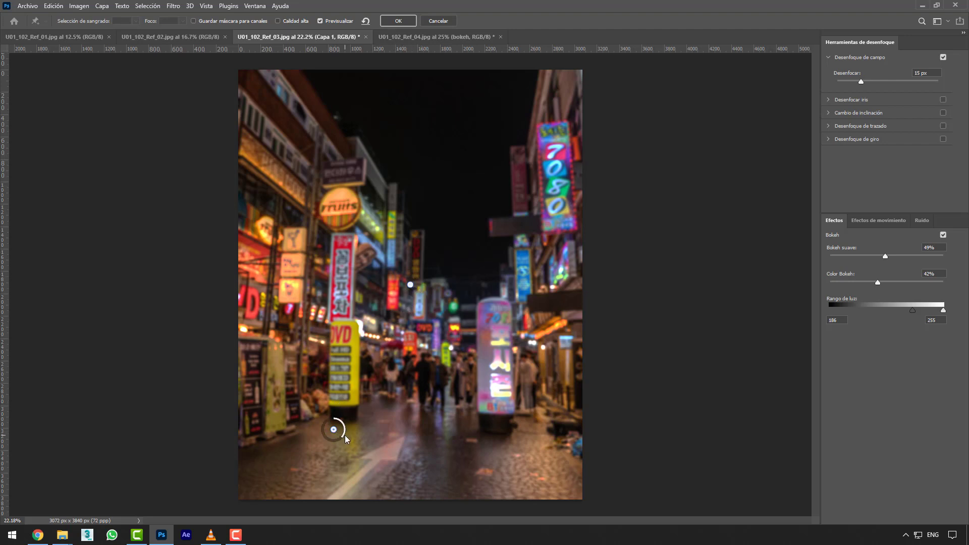
left_click_drag(345, 432, 321, 432)
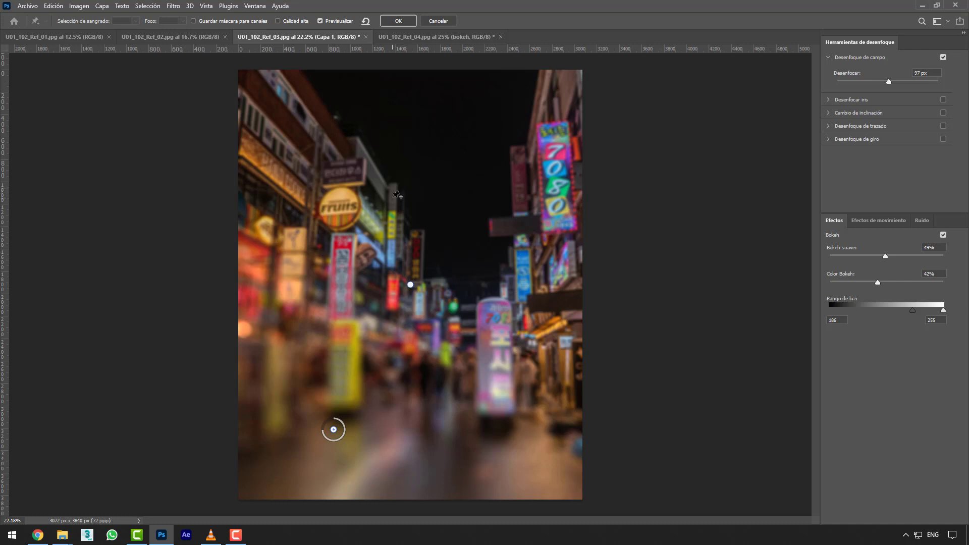
Step: Add a third blur pin beside the round Fruits sign and reposition the pins over the pavement, mid-street and upper building
left_click(371, 171)
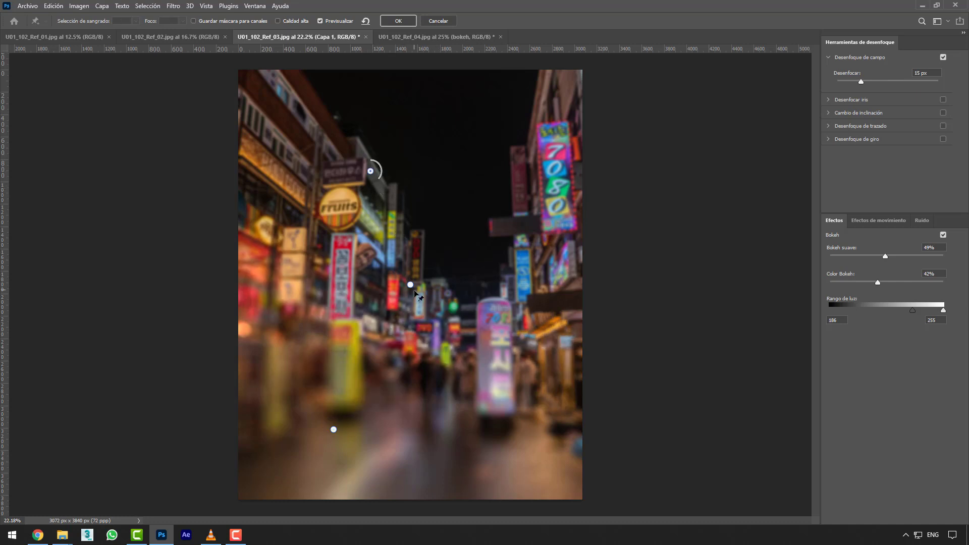
left_click_drag(333, 430, 412, 447)
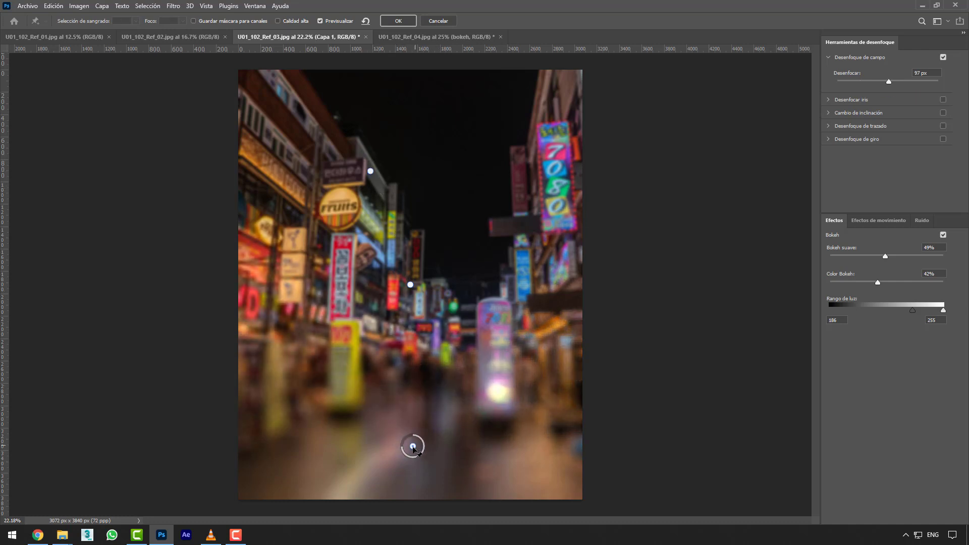
left_click_drag(410, 287, 379, 296)
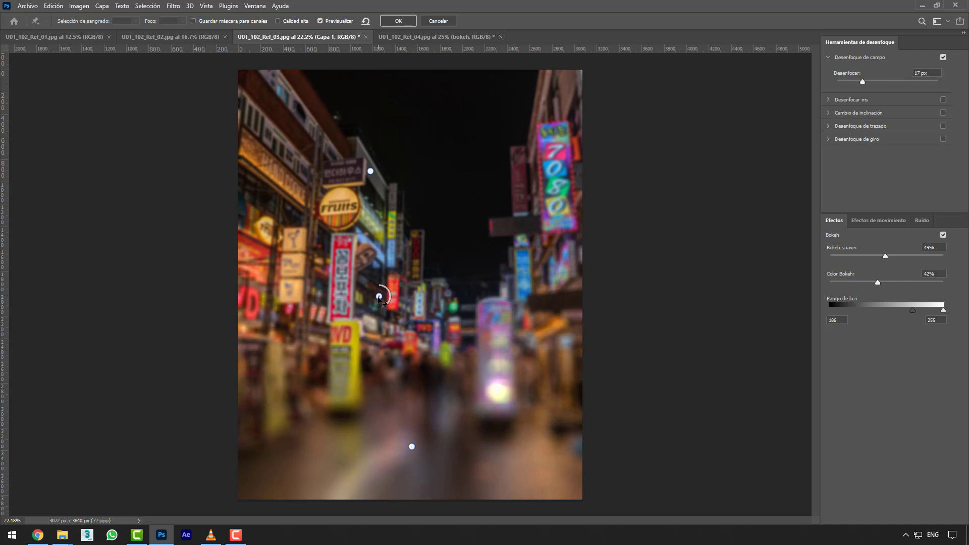
left_click_drag(371, 171, 358, 187)
Step: Set the pavement pin's blur to 7 px, the middle pin's to 14 px and the upper pin's to 33 px
left_click(411, 448)
left_click_drag(402, 447, 428, 439)
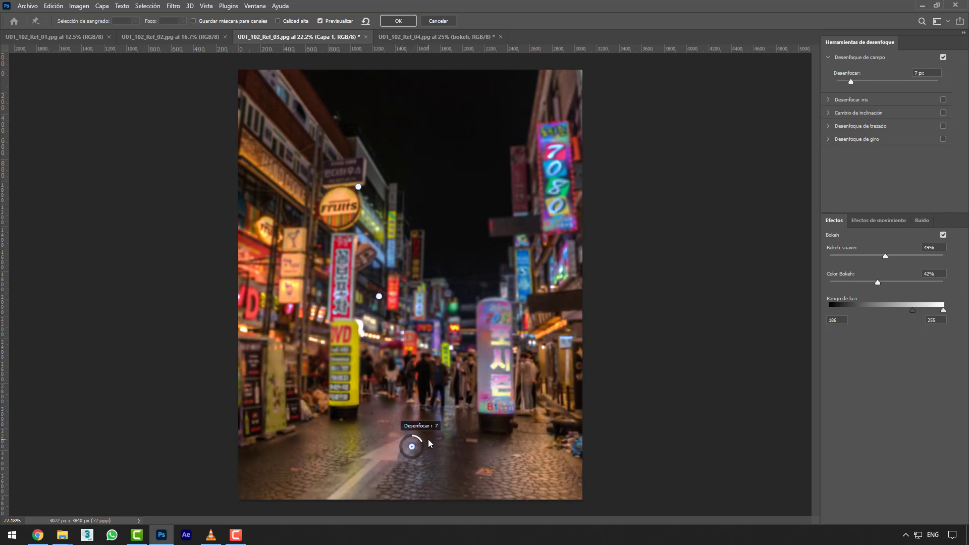
left_click(379, 297)
left_click_drag(383, 305, 387, 303)
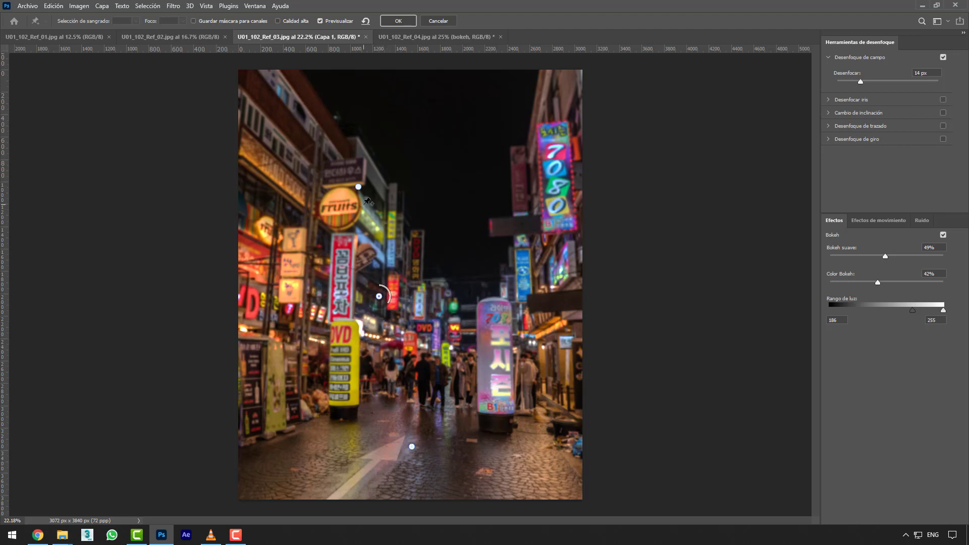
left_click(358, 188)
left_click_drag(360, 198, 349, 206)
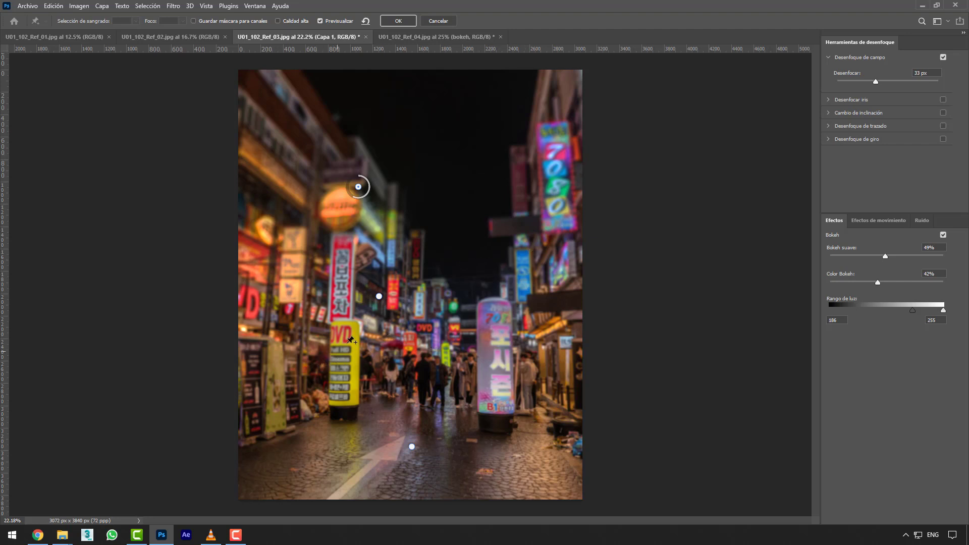
Step: Move the middle blur pin down to the street's centre just above the crowd and set its blur to 138 px
left_click(379, 296)
left_click(380, 298)
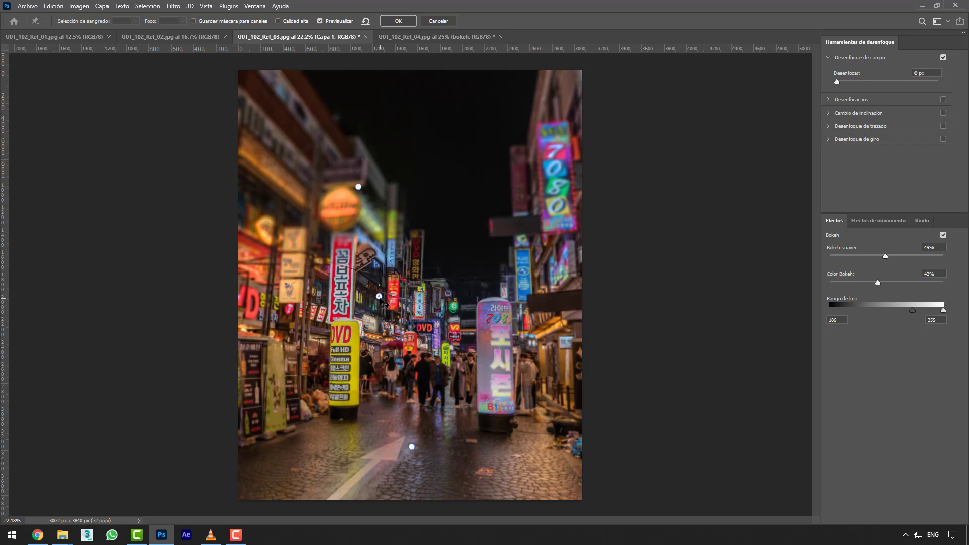
left_click_drag(382, 301, 455, 422)
left_click_drag(419, 438, 417, 305)
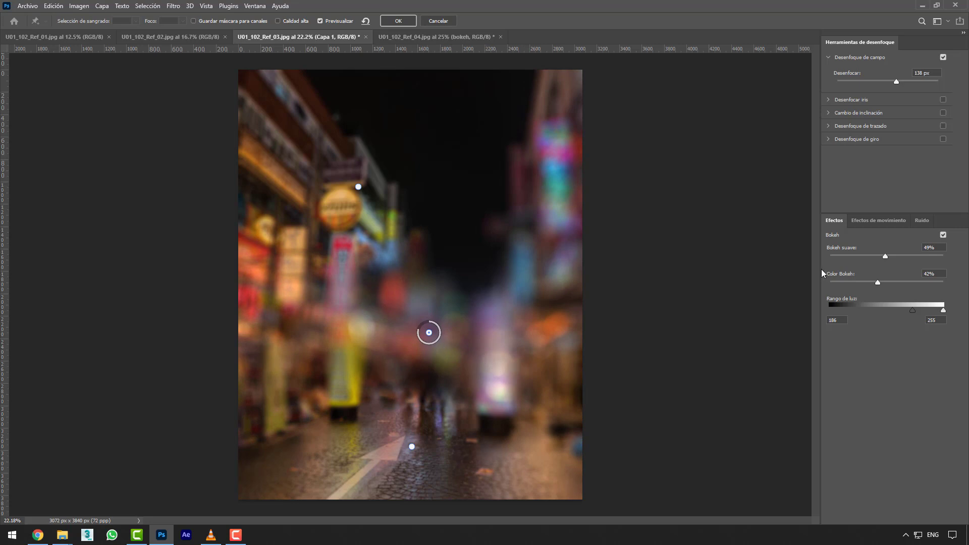
Step: Set the light bokeh to 59%, compare it with bokeh off, and apply the Field Blur, briefly reopening the smart filter on Capa 1
left_click_drag(884, 256, 896, 256)
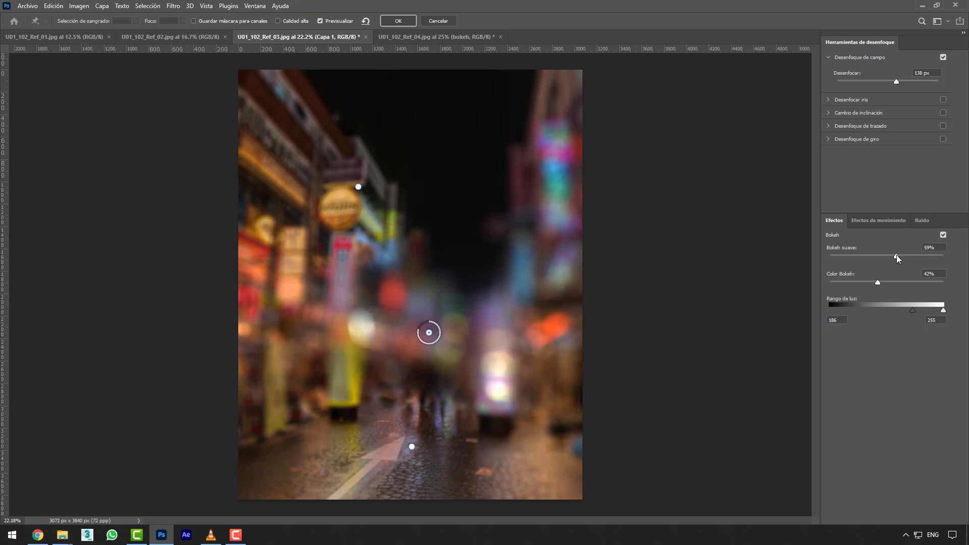
left_click(943, 236)
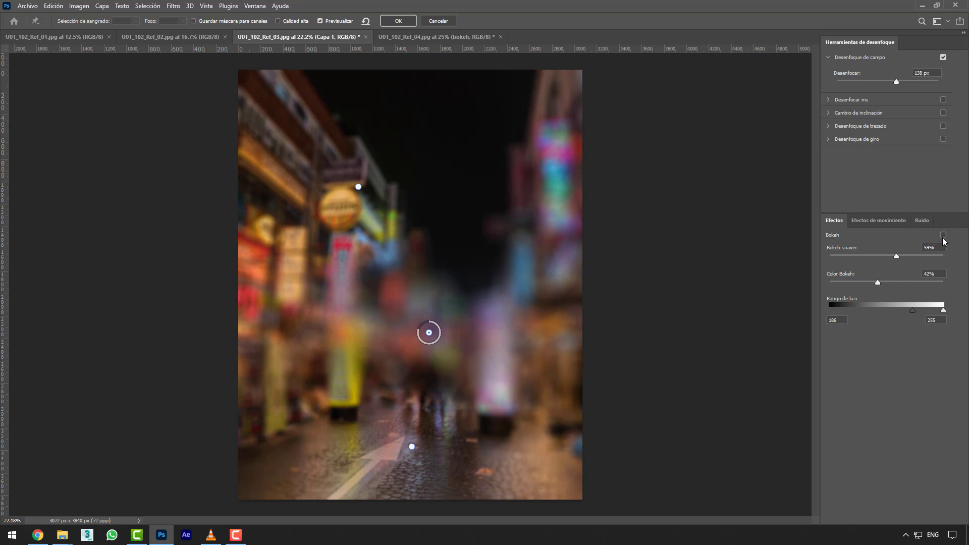
left_click(943, 236)
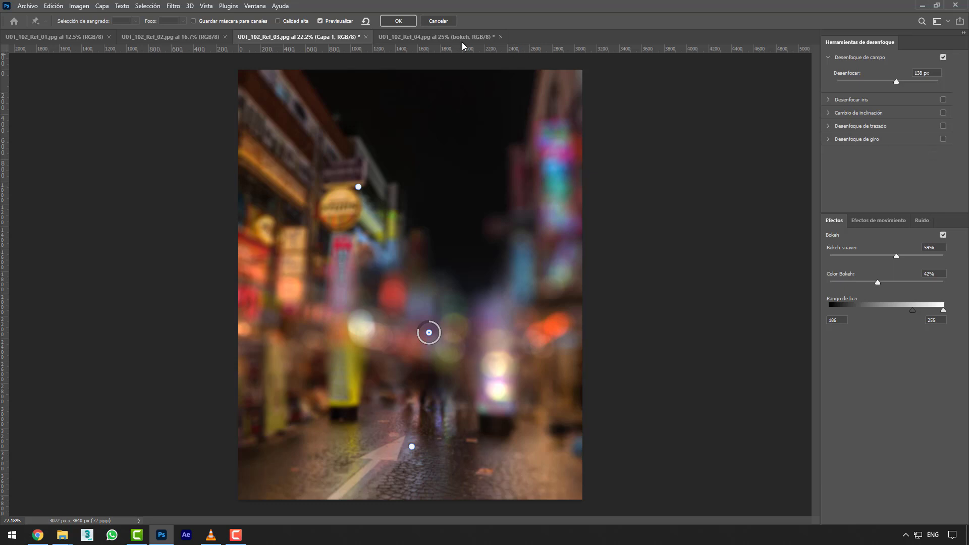
left_click(399, 20)
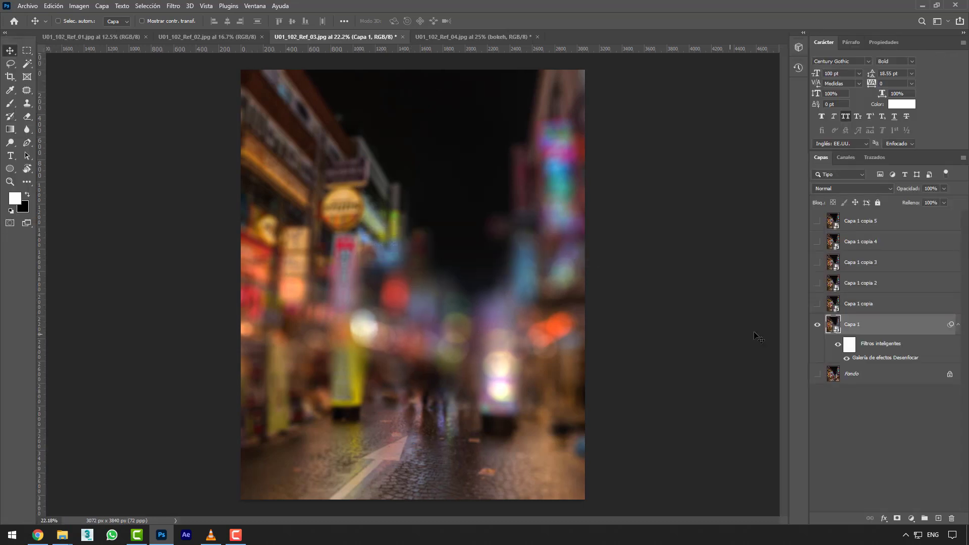
double_click(872, 358)
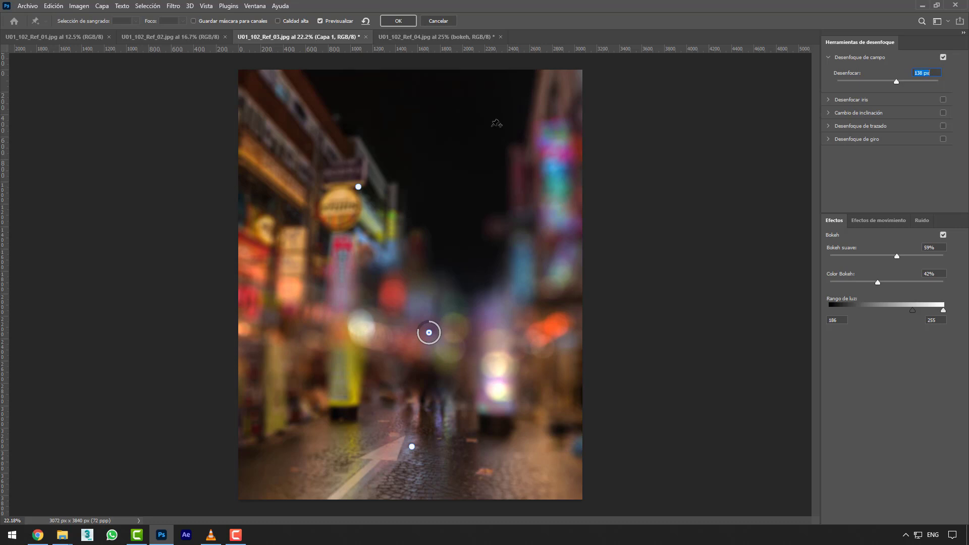
left_click(413, 23)
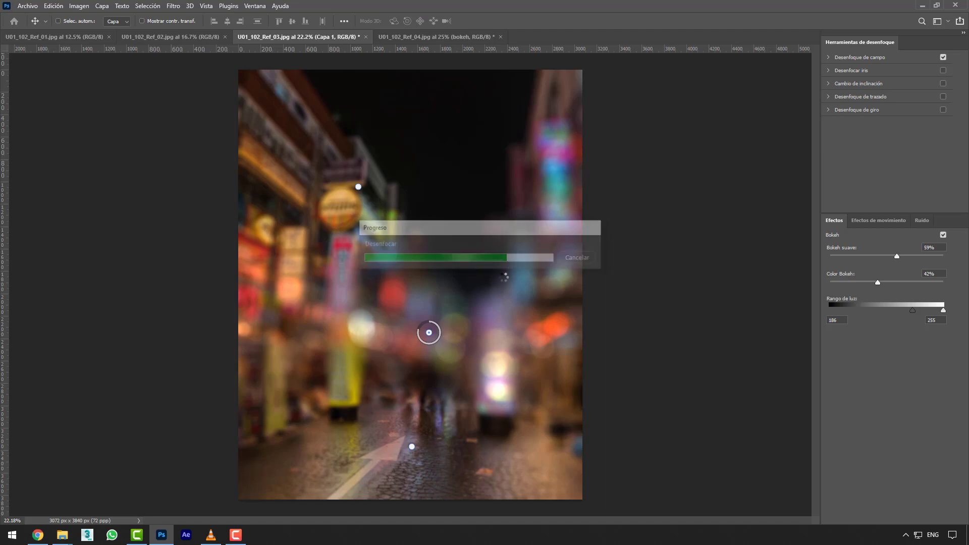
Step: Hide Capa 1, show and select Capa 1 copia, and start an Iris Blur from the Blur Gallery on it
left_click(818, 327)
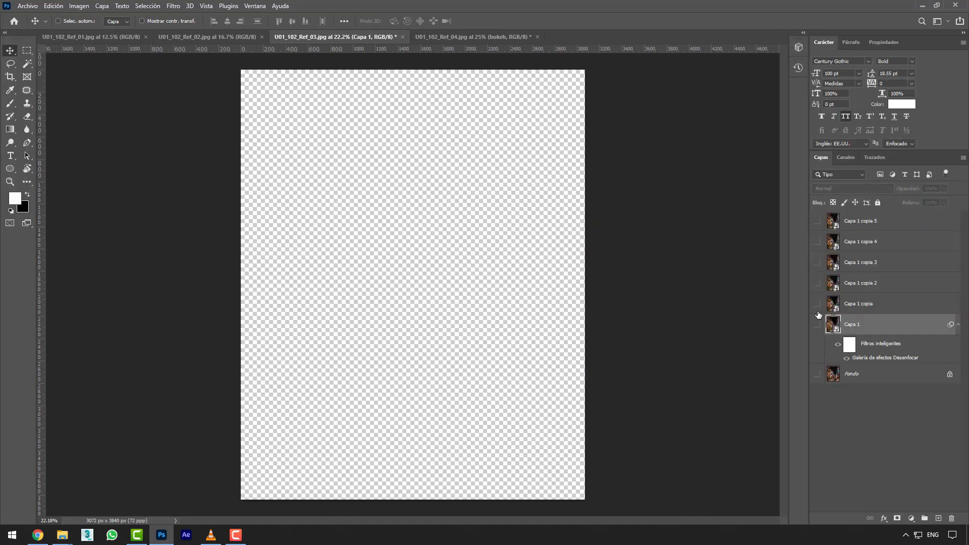
left_click(818, 304)
left_click(857, 307)
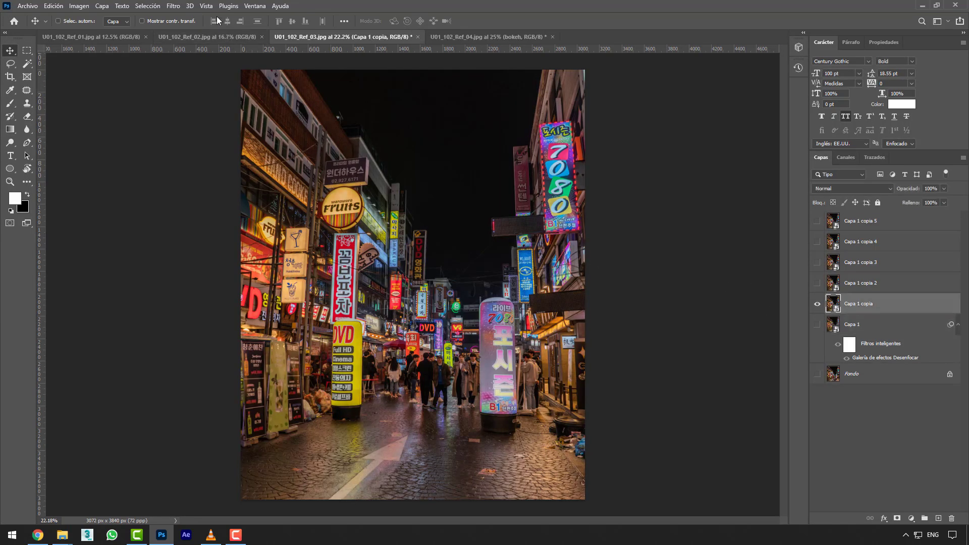
left_click(173, 5)
mouse_move(259, 178)
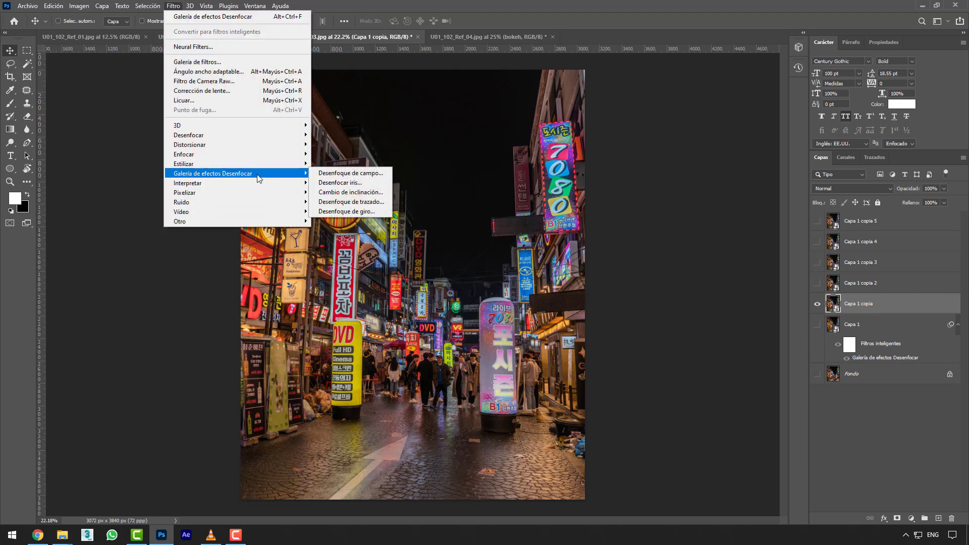
left_click(332, 182)
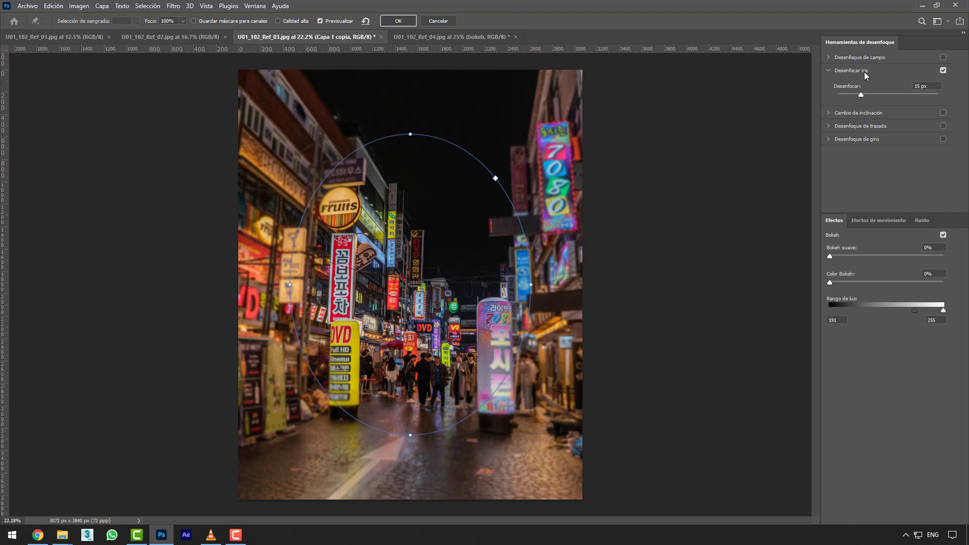
Step: Set the Iris Blur to 177 px and reshape its ellipse around the street's centre with a smaller fully sharp area
mouse_move(471, 358)
left_click_drag(412, 134, 409, 177)
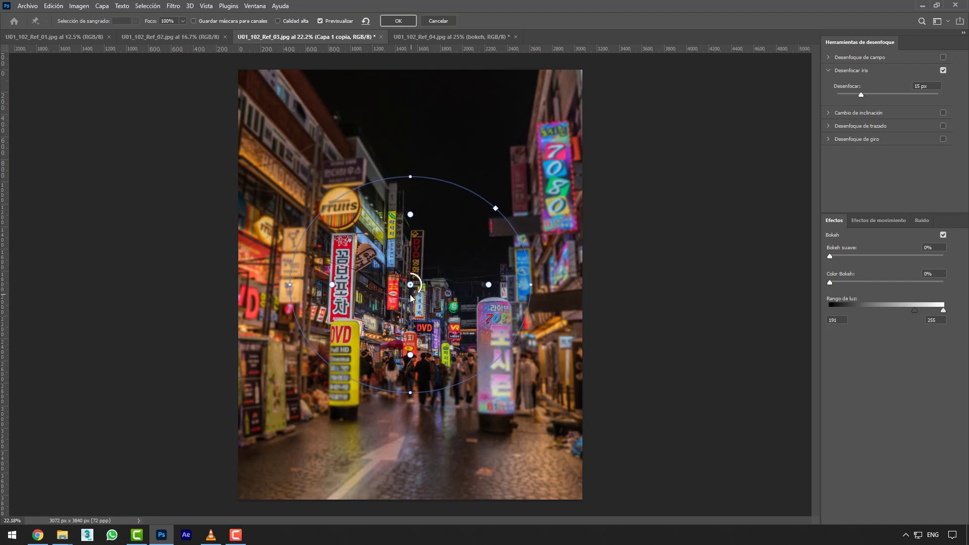
left_click_drag(416, 301, 398, 281)
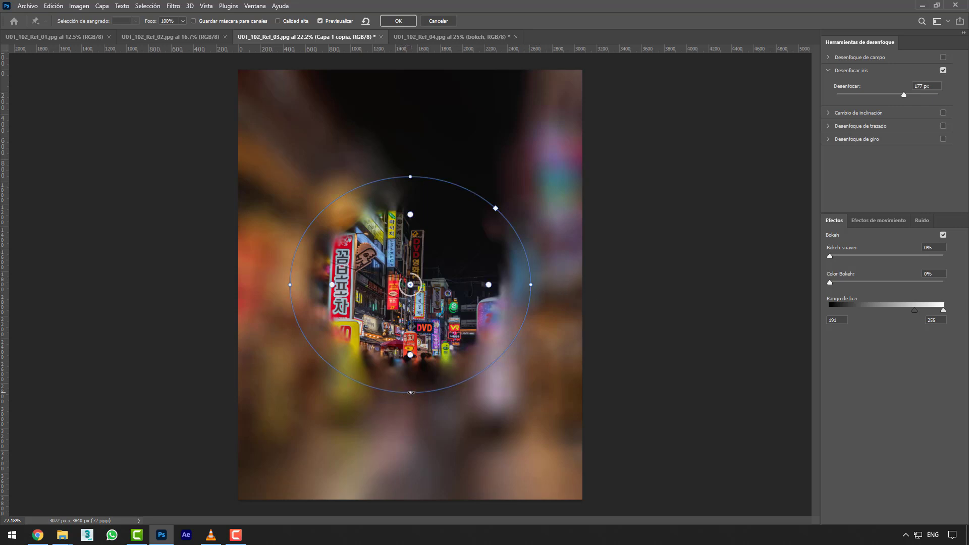
left_click_drag(411, 393, 410, 417)
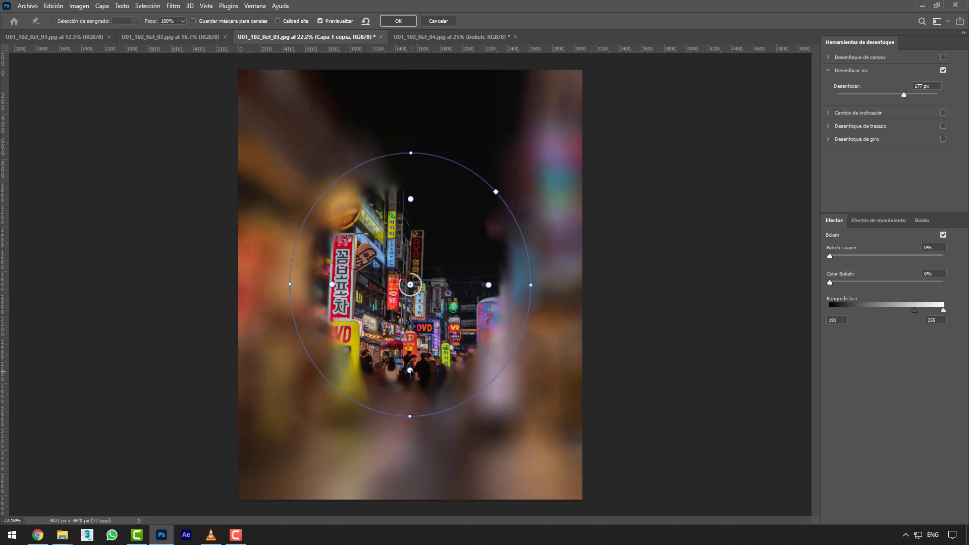
left_click_drag(411, 371, 411, 349)
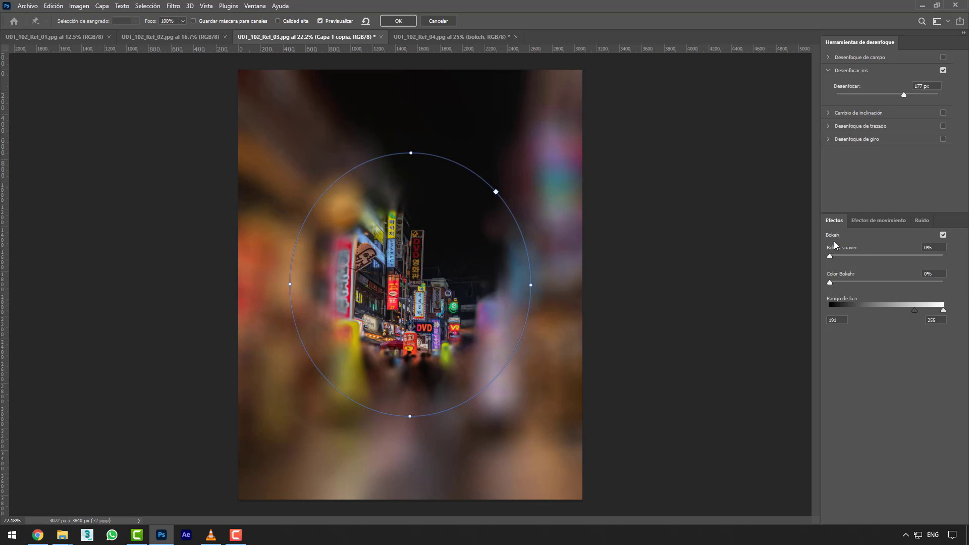
Step: Set the Iris Blur's amount to 59 px and its light bokeh to 60%, compare with bokeh off, and apply the filter
left_click_drag(908, 95, 883, 89)
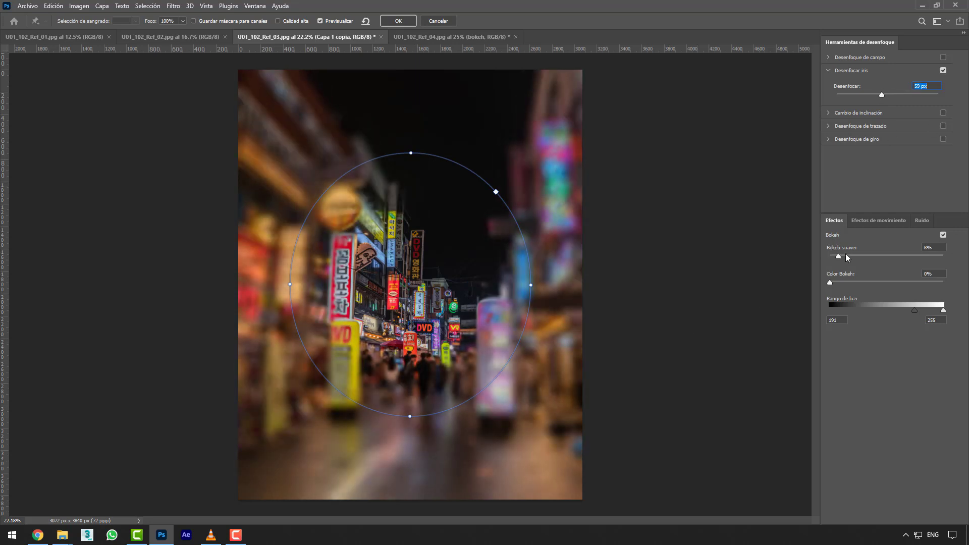
left_click_drag(846, 255, 898, 256)
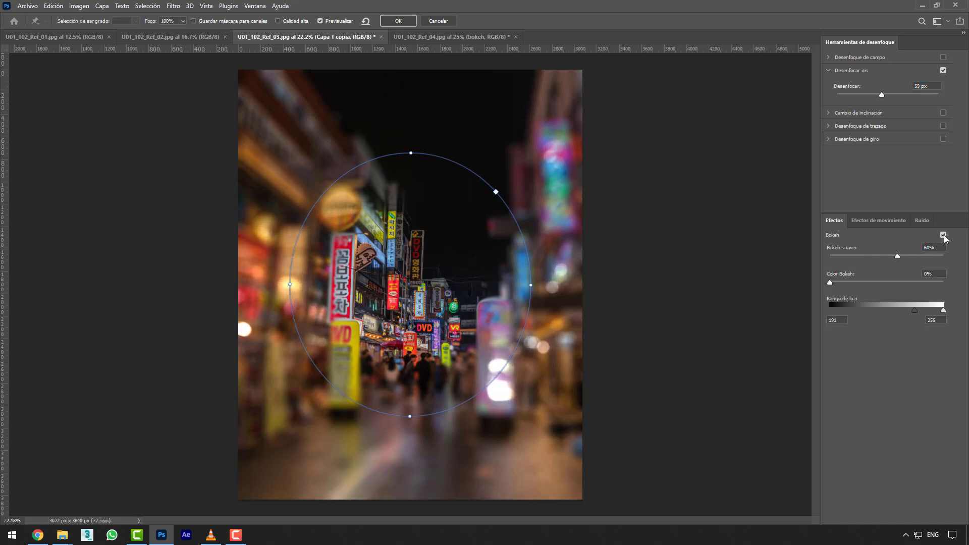
left_click(944, 236)
left_click(944, 236)
left_click(410, 23)
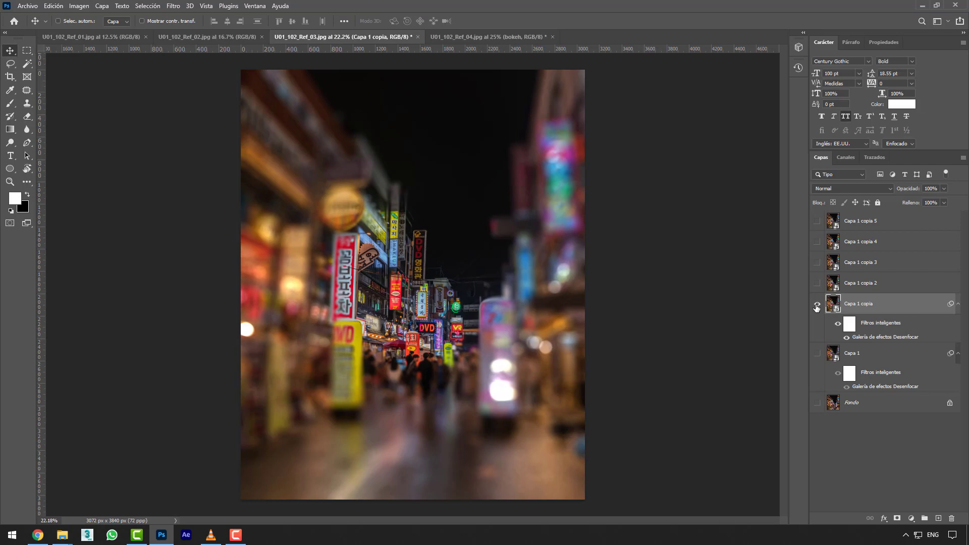
Step: Hide Capa 1 copia, show and select Capa 1 copia 2, and start a Tilt-Shift blur from the Blur Gallery on it
left_click(817, 305)
left_click(818, 283)
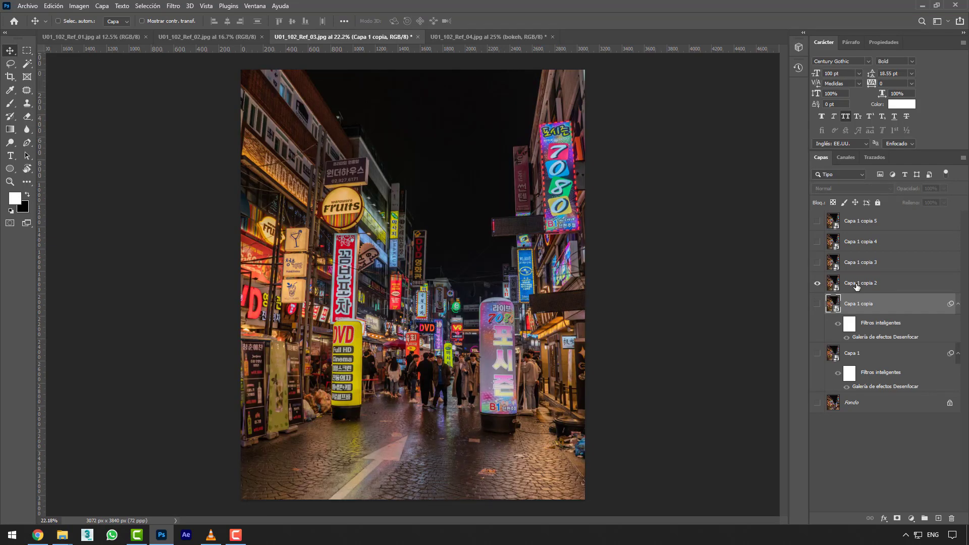
left_click(852, 286)
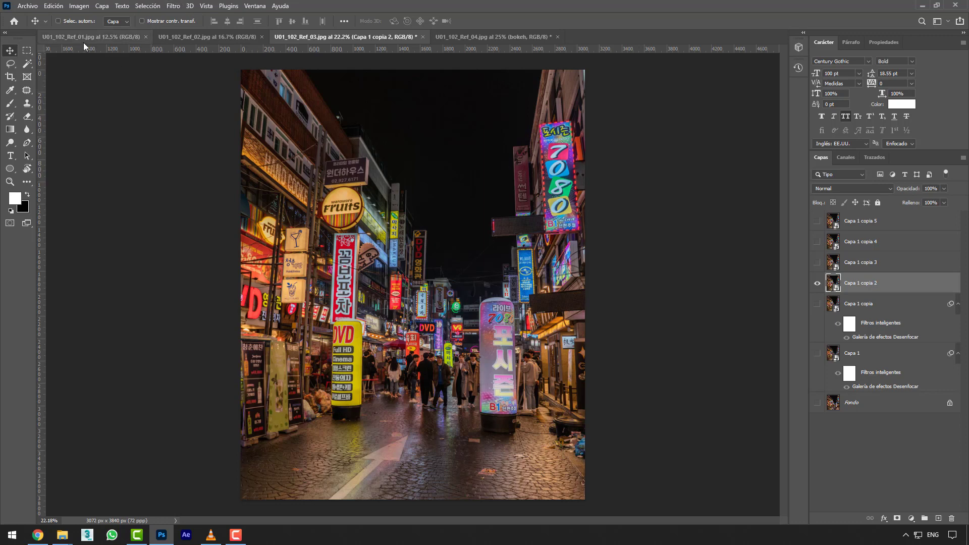
left_click(178, 8)
mouse_move(212, 178)
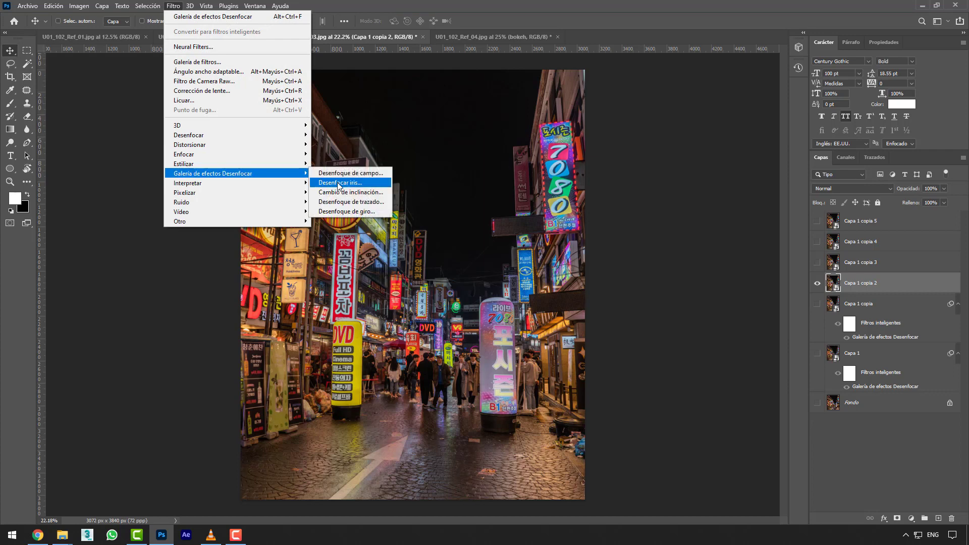
left_click(338, 195)
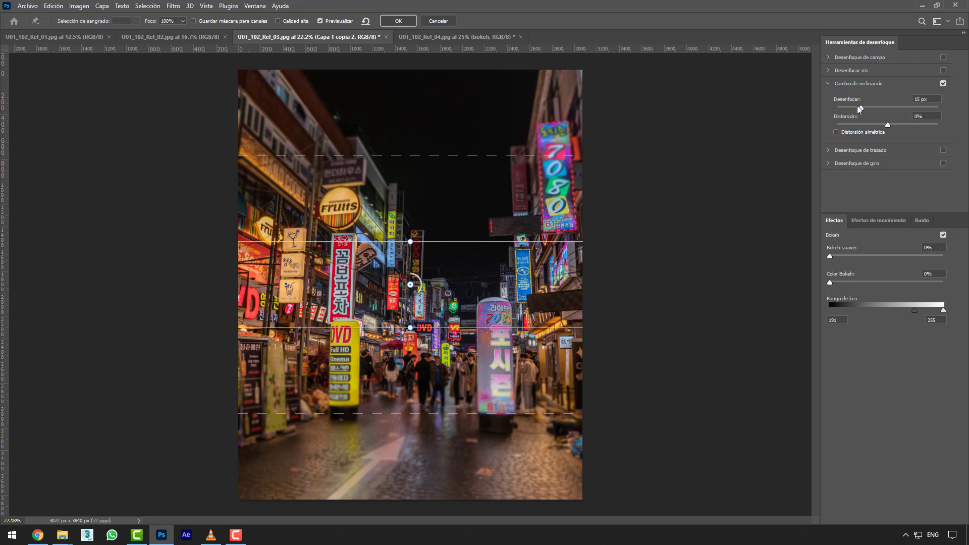
Step: Set the Tilt-Shift blur amount to 111 px
left_click_drag(860, 108, 908, 107)
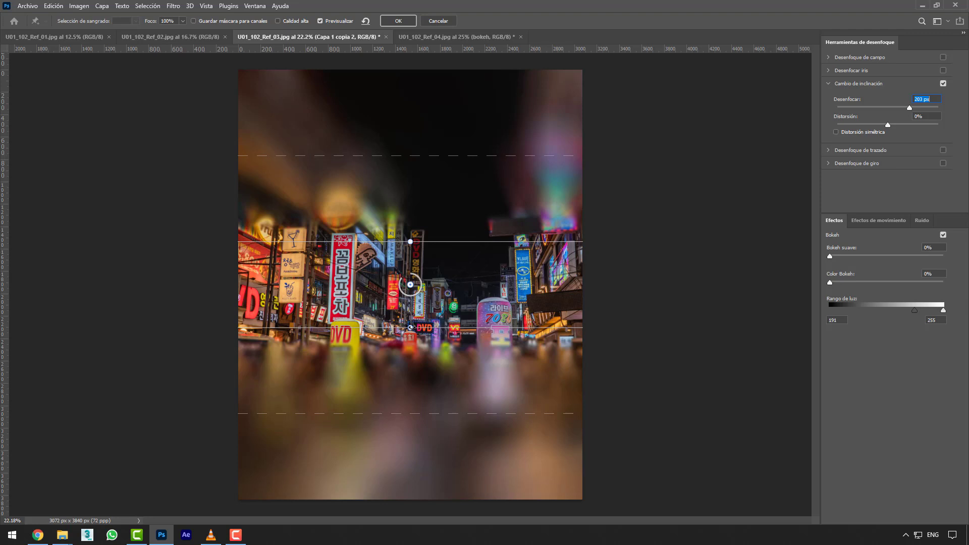
mouse_move(410, 328)
left_mouse_down()
mouse_move(408, 346)
mouse_move(398, 346)
mouse_move(409, 347)
mouse_move(410, 329)
left_mouse_up()
left_click_drag(906, 108, 892, 107)
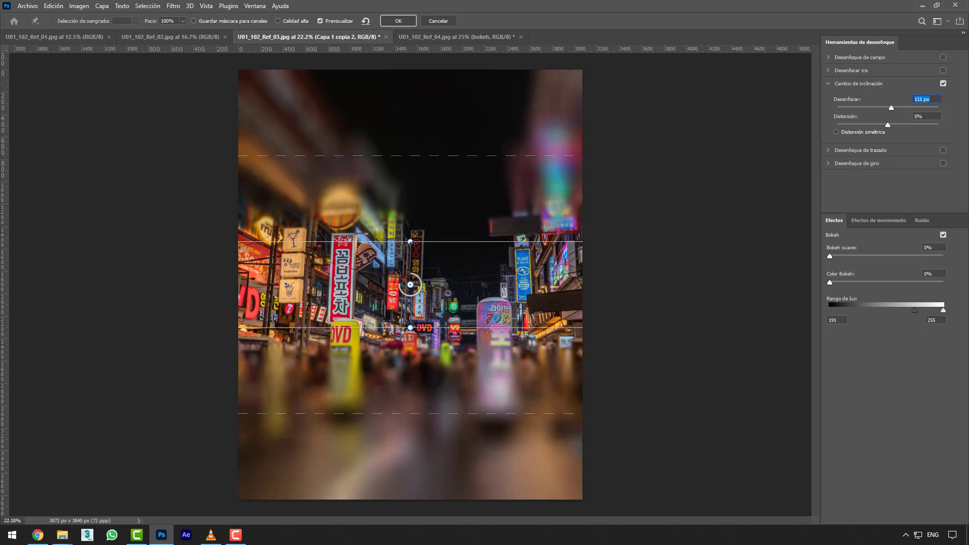
Step: Reposition the Tilt-Shift band so it is sharp from the upper signs to the crowd, with wide fades toward the sky and pavement
left_click_drag(432, 241, 434, 214)
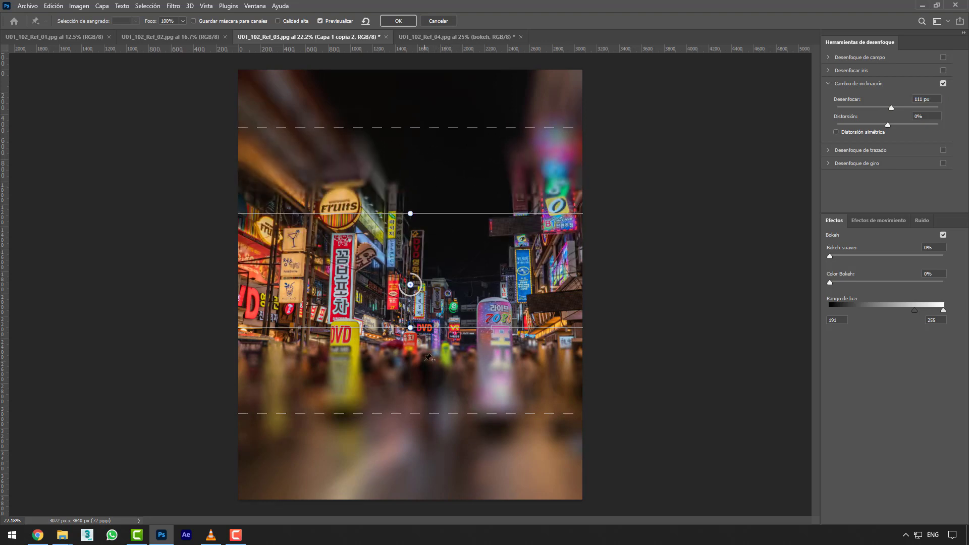
left_click_drag(436, 328, 446, 229)
left_click_drag(444, 285, 447, 350)
left_click_drag(413, 286, 418, 204)
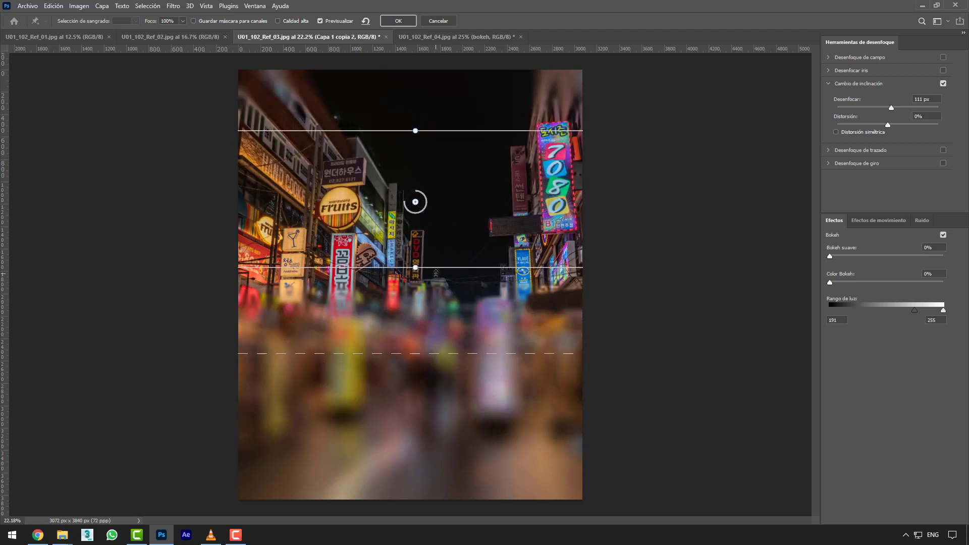
left_click_drag(435, 268, 438, 379)
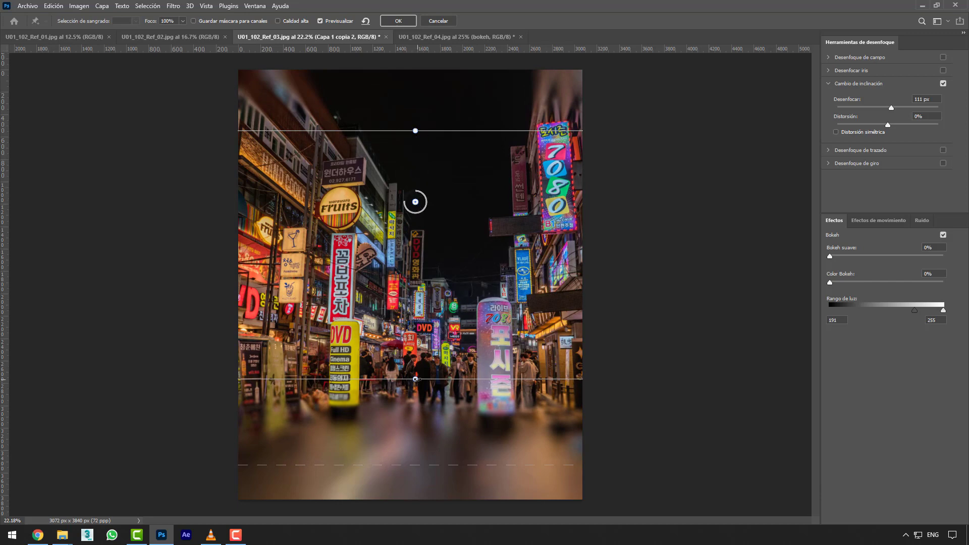
left_click_drag(435, 379, 437, 338)
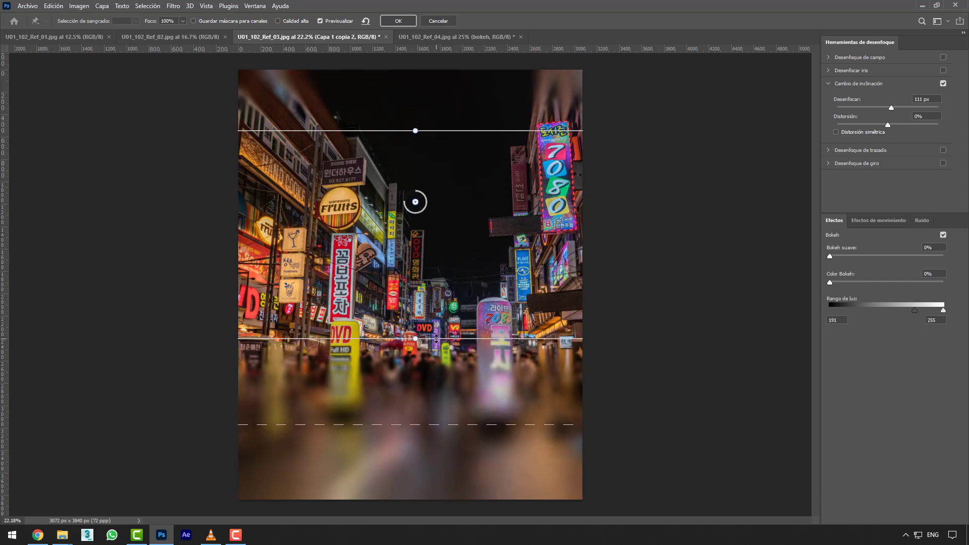
left_click_drag(450, 444, 453, 472)
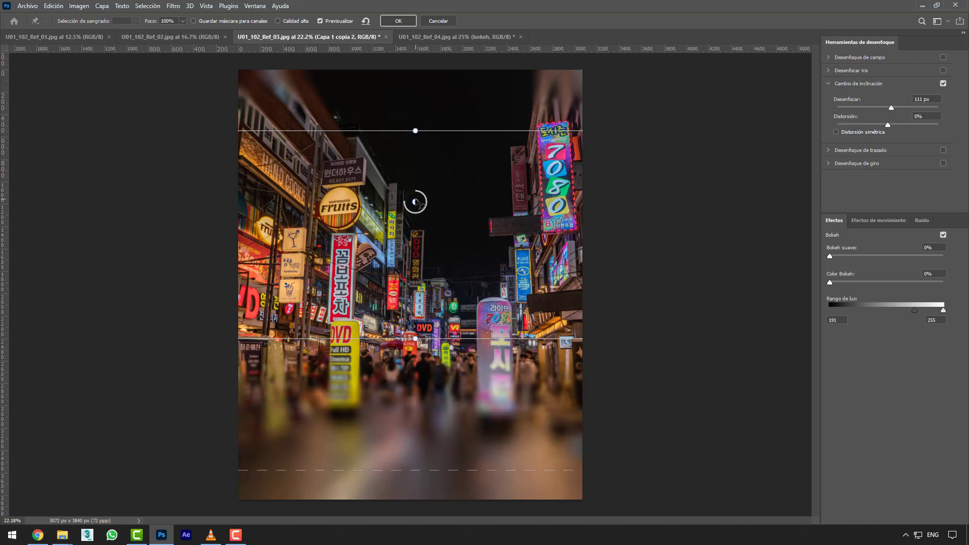
left_click_drag(417, 200, 415, 212)
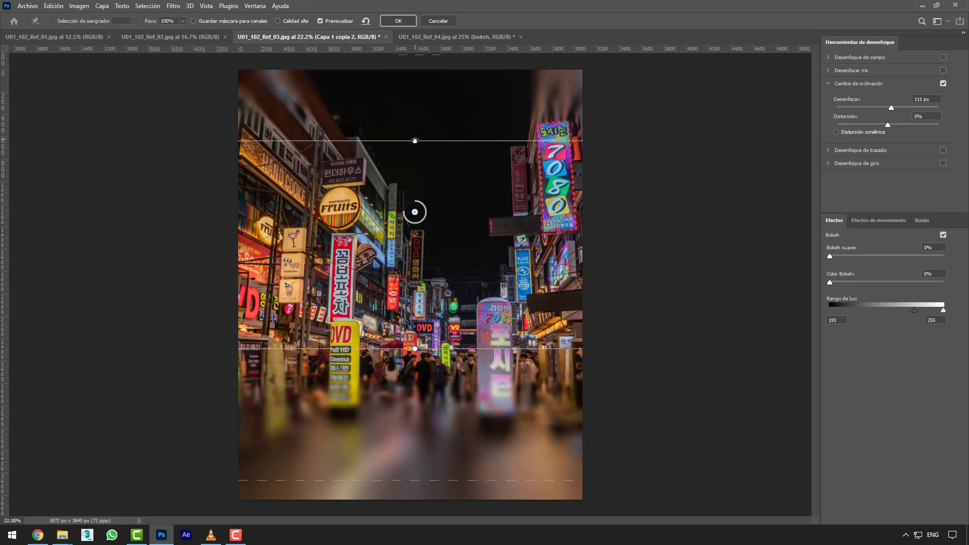
left_click_drag(455, 141, 454, 180)
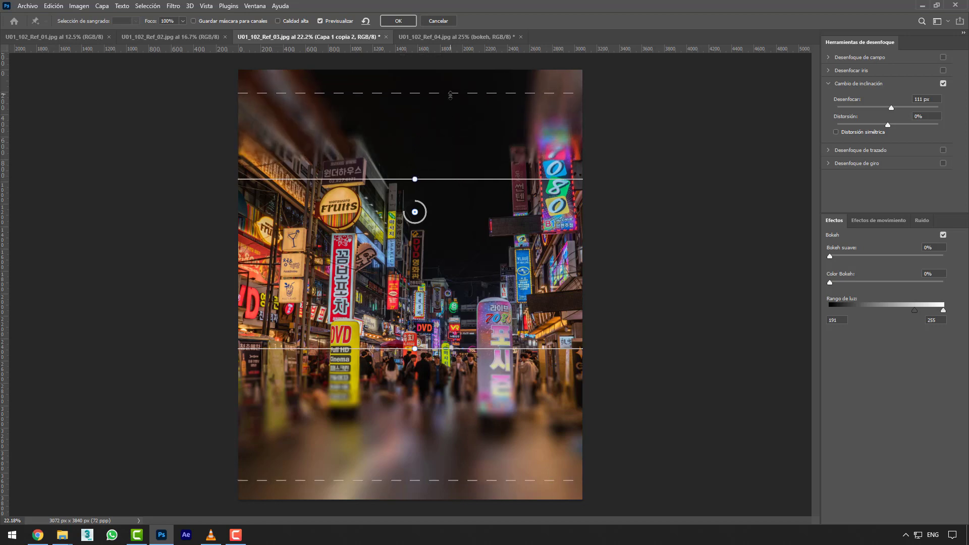
left_click_drag(451, 95, 451, 88)
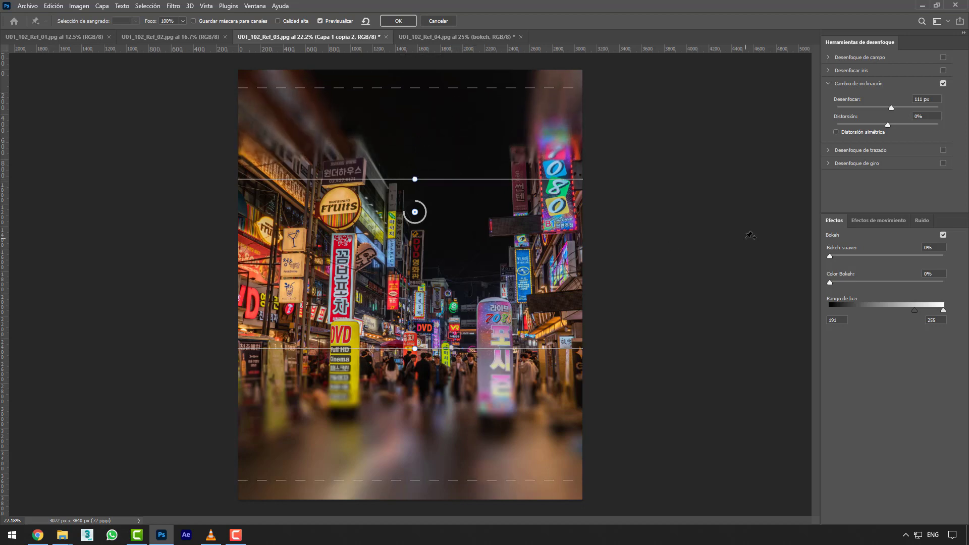
Step: Try out the Tilt-Shift distortion, compare the photo with the blur off and on, and apply the filter
left_click_drag(889, 124, 819, 115)
left_click_drag(839, 125, 918, 133)
left_click(891, 126)
left_click(944, 85)
left_click(944, 85)
left_click(400, 21)
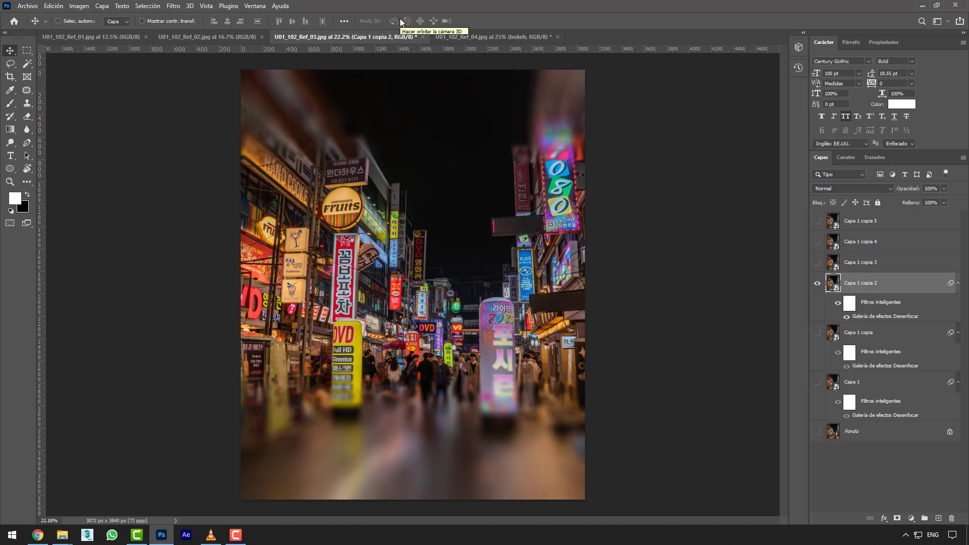
Step: Hide Capa 1 copia 2, show and select Capa 1 copia 3, and start a Path Blur from the Blur Gallery on it
left_click(817, 283)
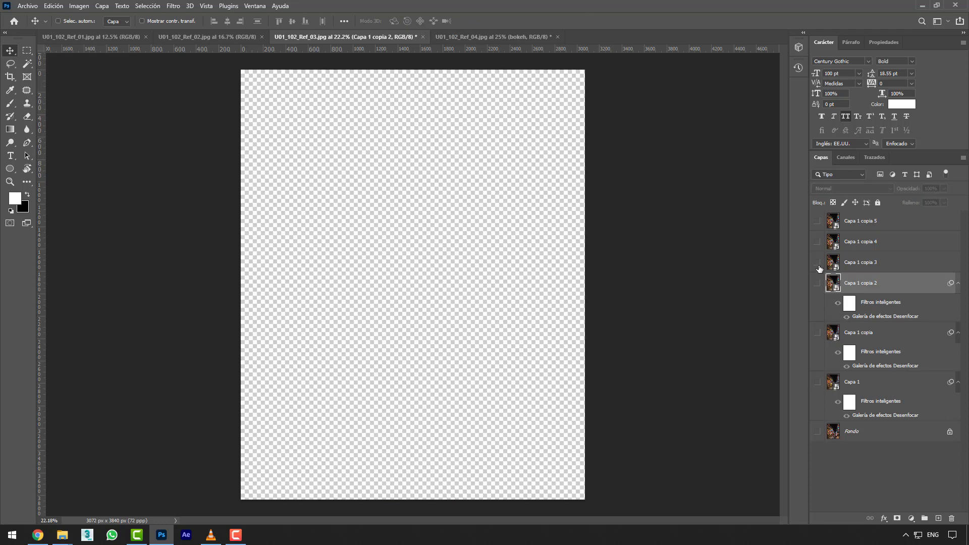
left_click(818, 264)
left_click(867, 269)
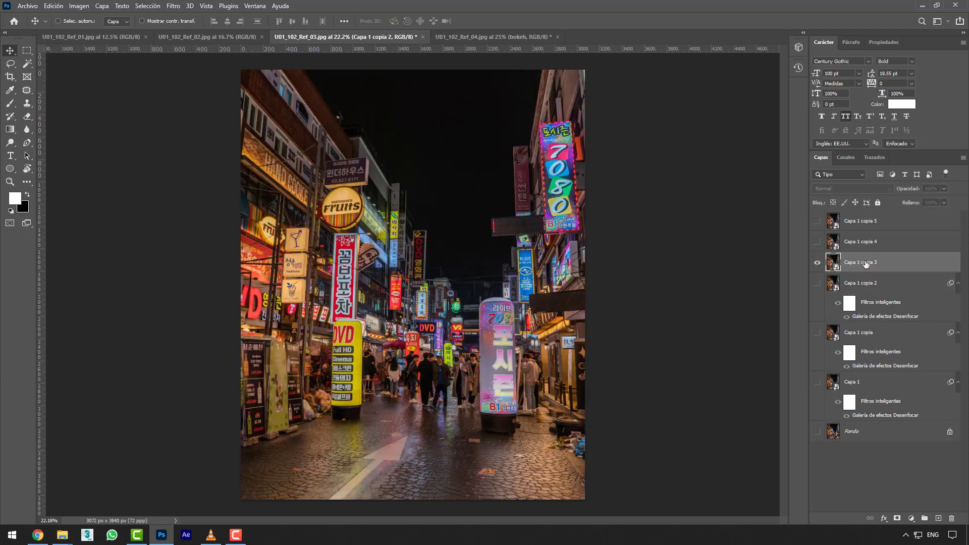
left_click(173, 7)
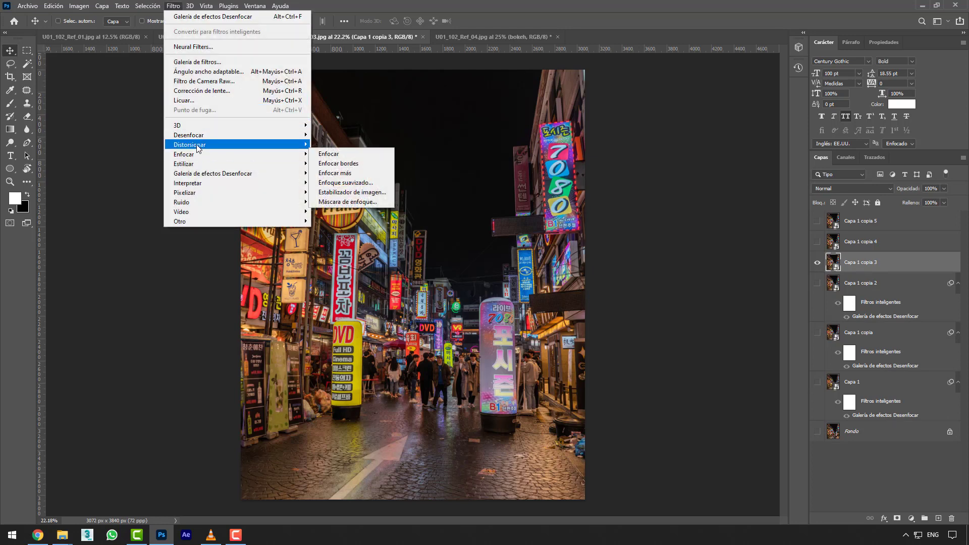
mouse_move(199, 176)
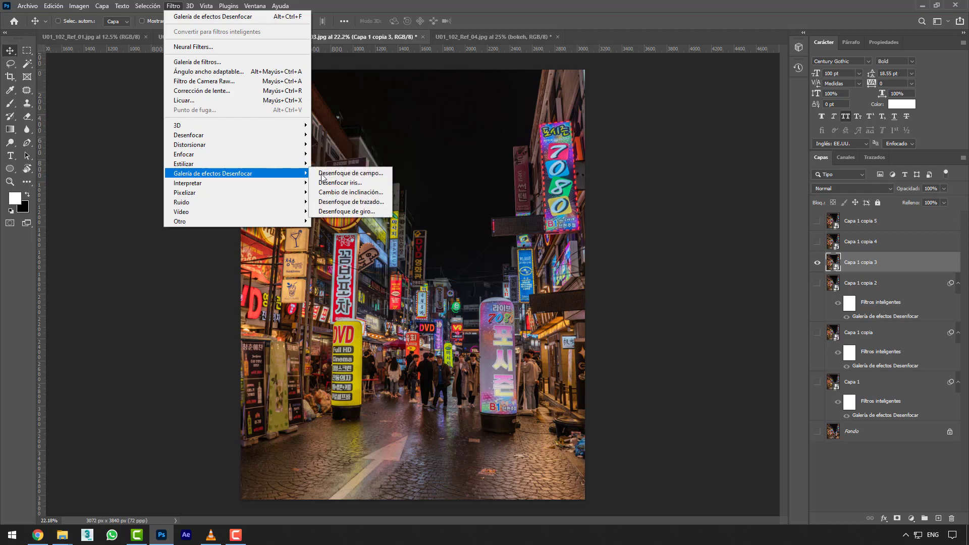
left_click(334, 202)
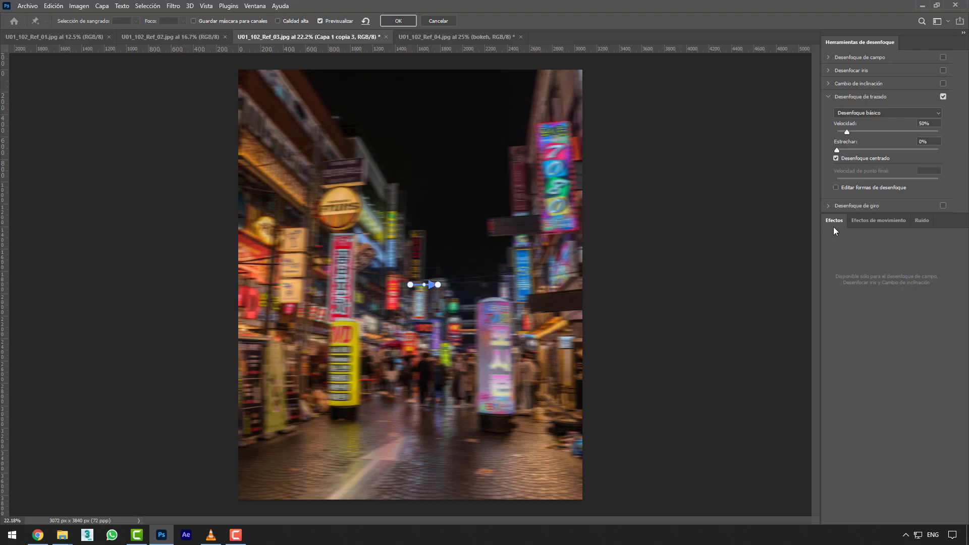
Step: Stretch the blur path from the yellow DVD sign across the crowd and set the Path Blur speed to 179%
left_click(863, 223)
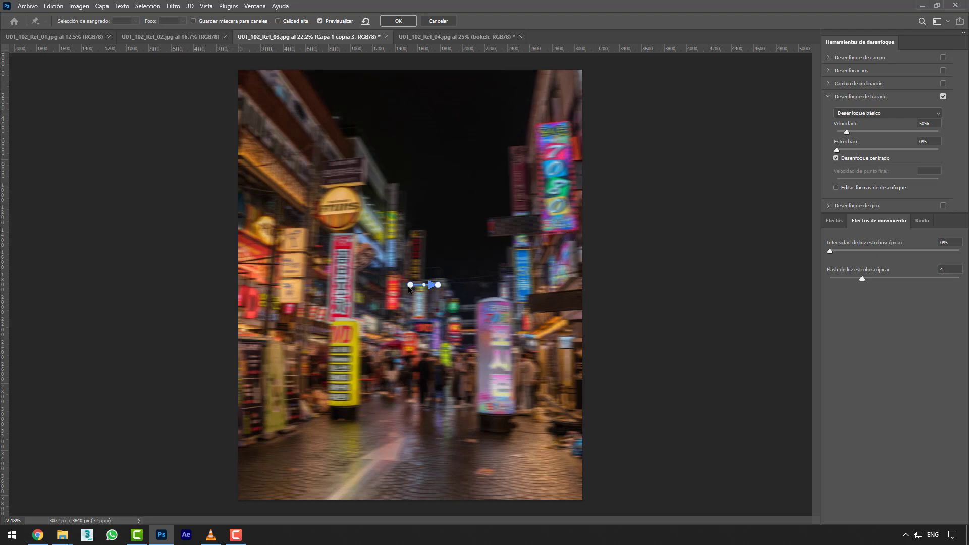
left_click_drag(410, 286, 358, 319)
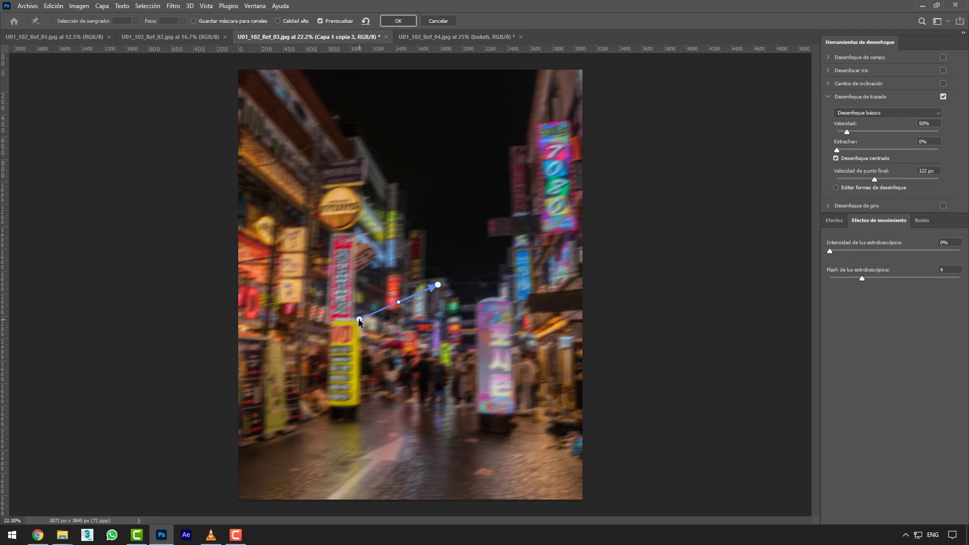
left_click_drag(438, 285, 508, 316)
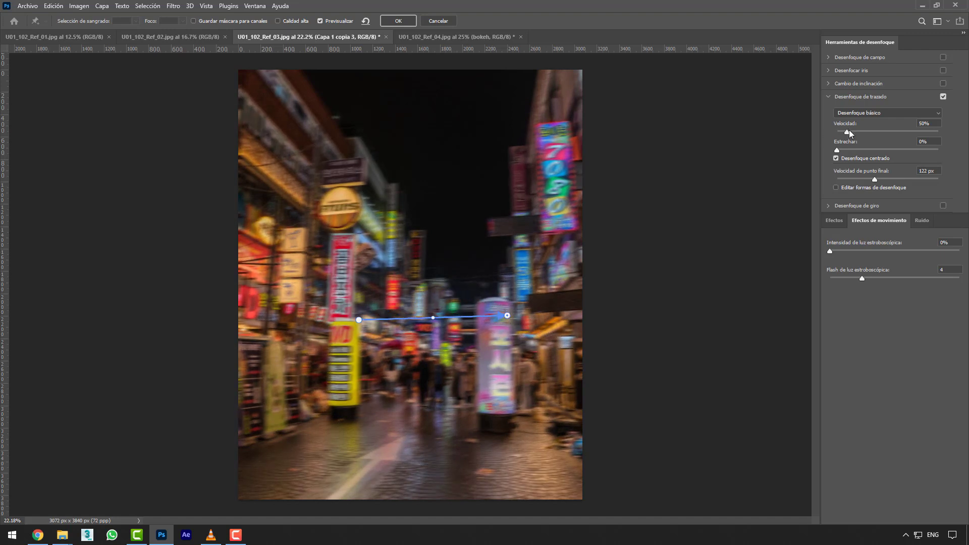
left_click_drag(850, 131, 874, 131)
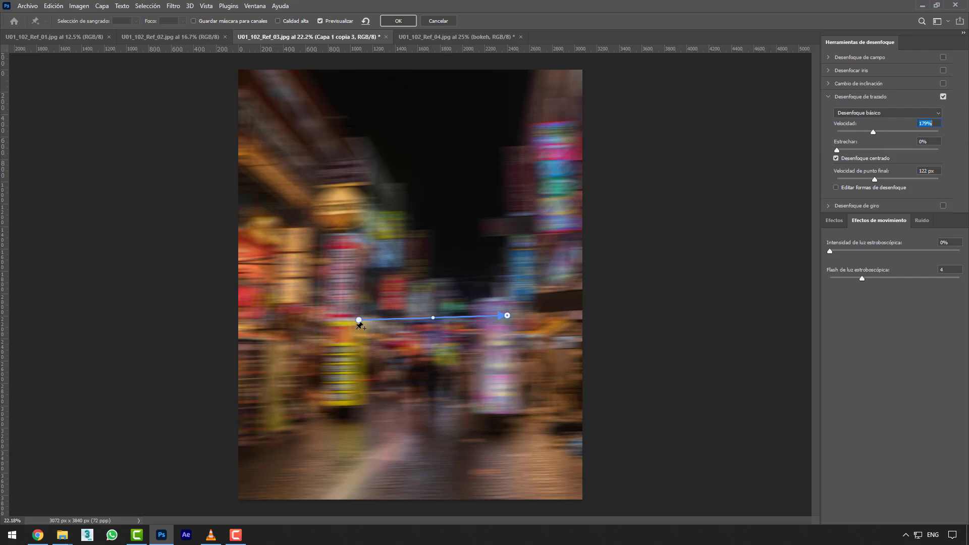
mouse_move(507, 317)
left_click_drag(508, 316, 463, 329)
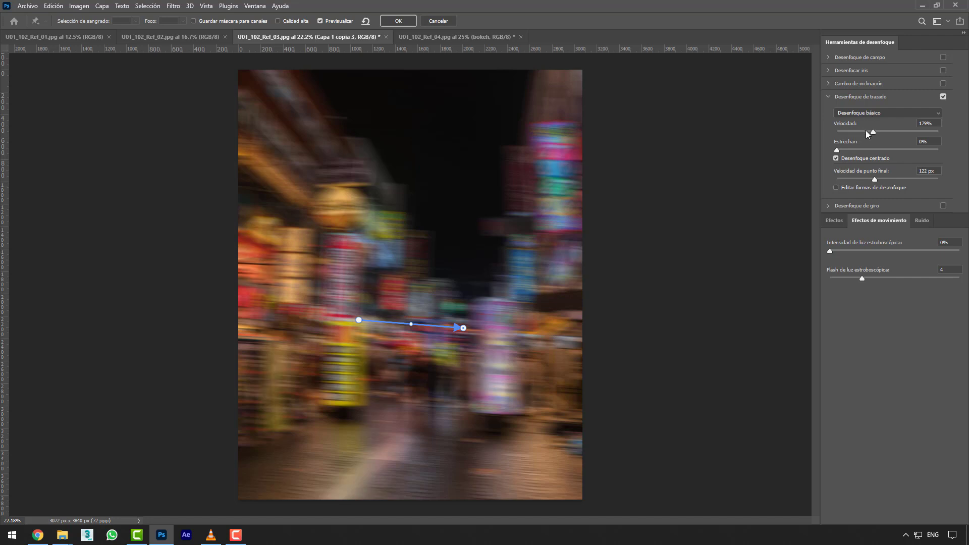
Step: Set the Path Blur's taper to 32%, the arrow end point's speed to 248 px, strobe strength to 2% and strobe flashes to 23
left_click_drag(838, 150, 847, 150)
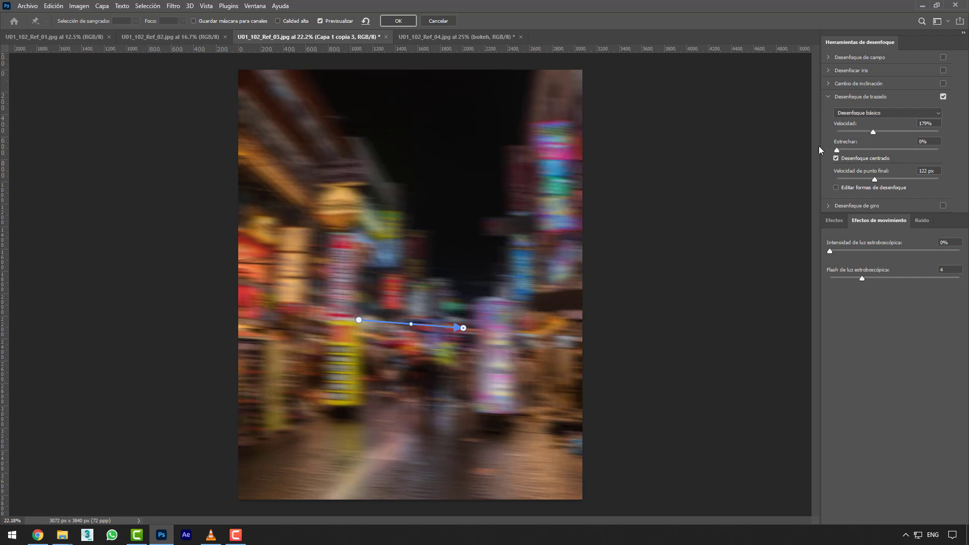
left_click(909, 149)
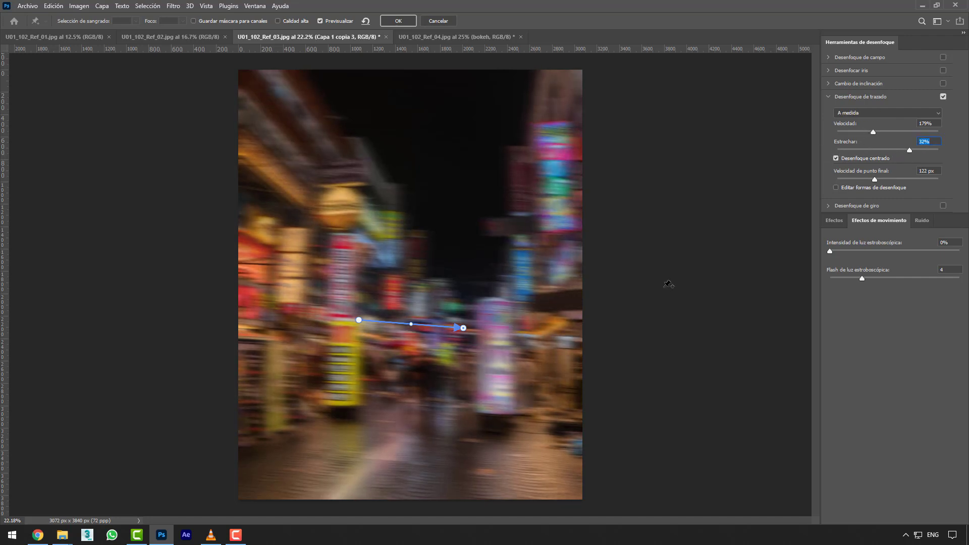
left_click_drag(874, 184, 904, 182)
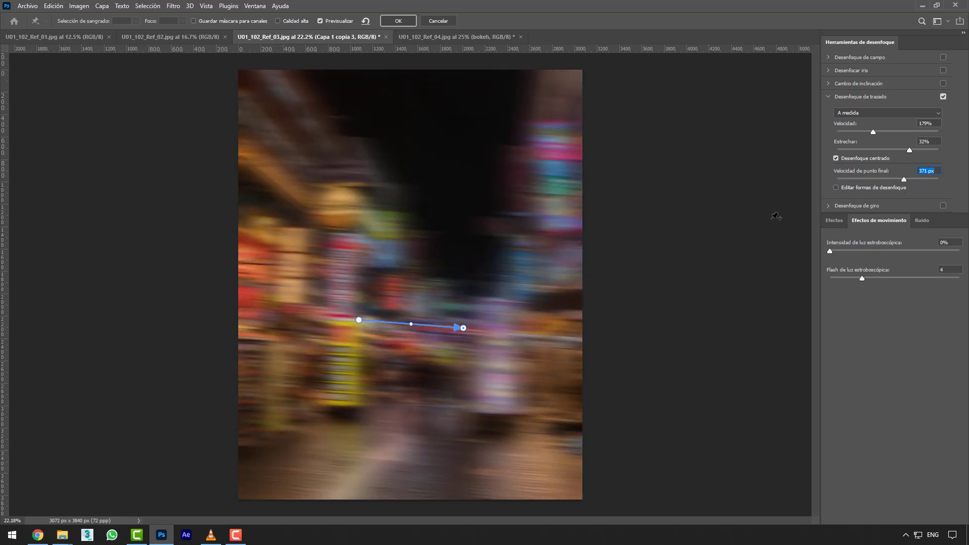
left_click_drag(832, 251, 903, 280)
mouse_move(455, 336)
left_mouse_down()
mouse_move(475, 339)
mouse_move(450, 336)
left_mouse_up()
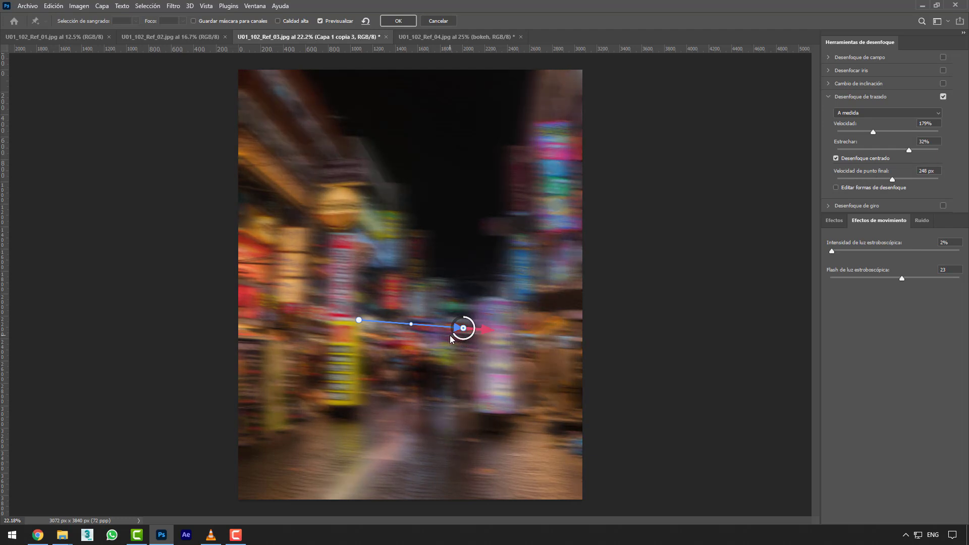
Step: Bend the blur path upward at its midpoint into an arch and apply the Path Blur
left_click(359, 321)
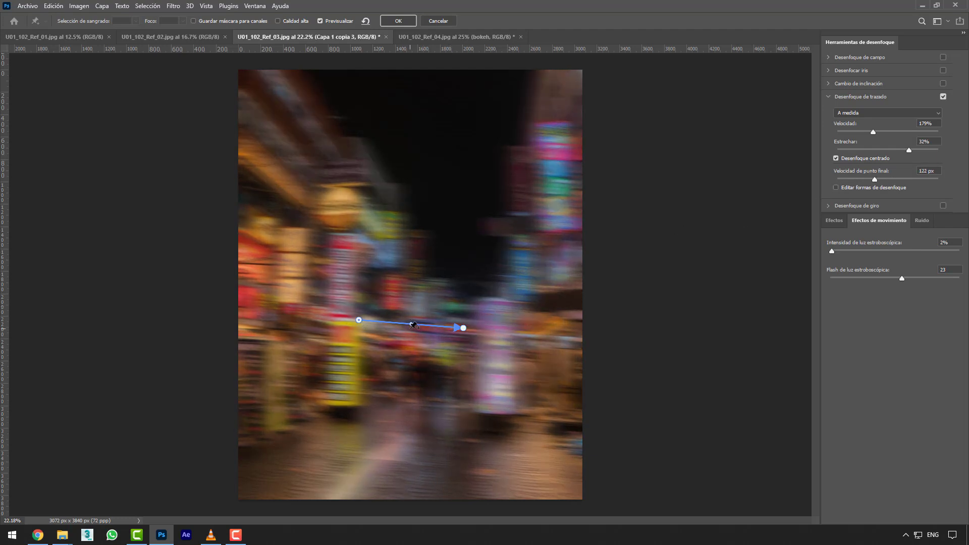
left_click_drag(413, 325, 411, 249)
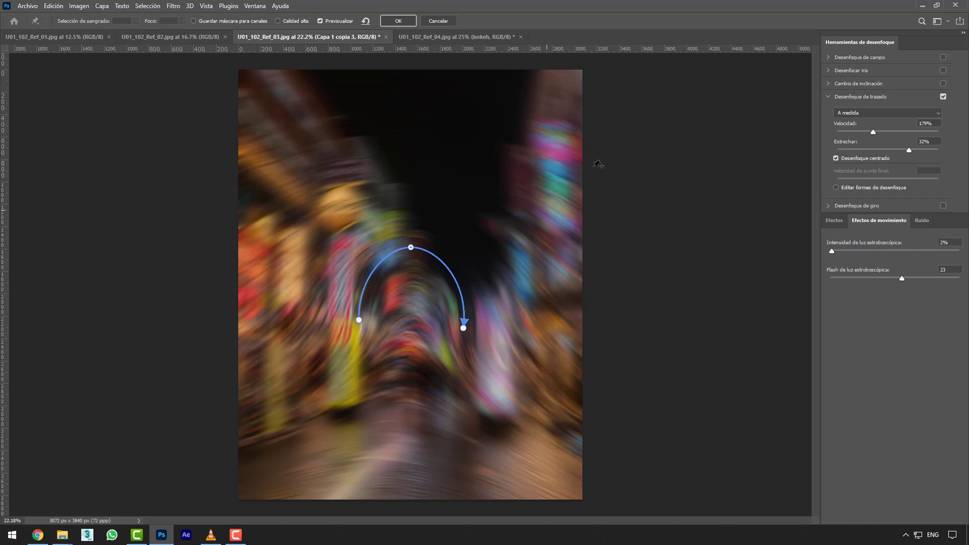
left_click(399, 21)
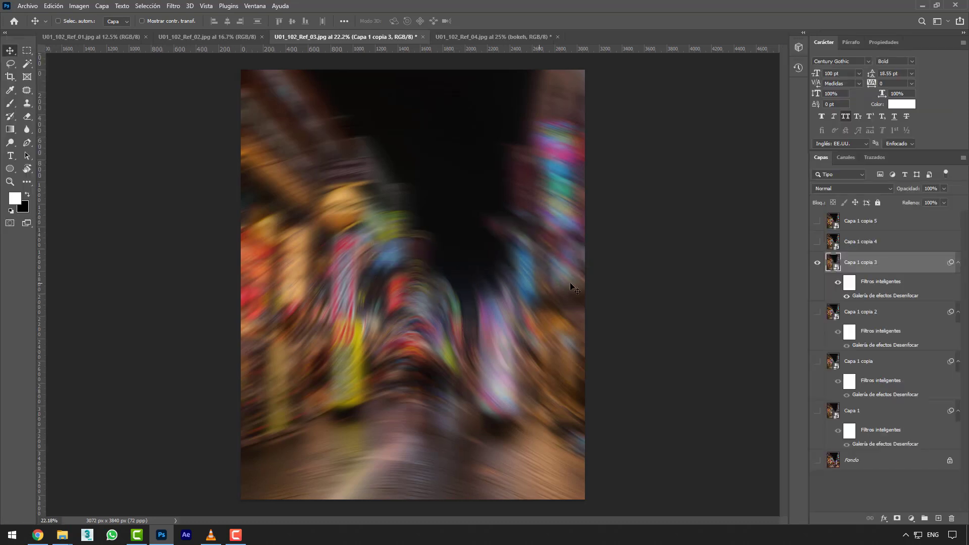
Step: Hide Capa 1 copia 3, show and select Capa 1 copia 4, and start a Spin Blur from the Blur Gallery on it
left_click(817, 263)
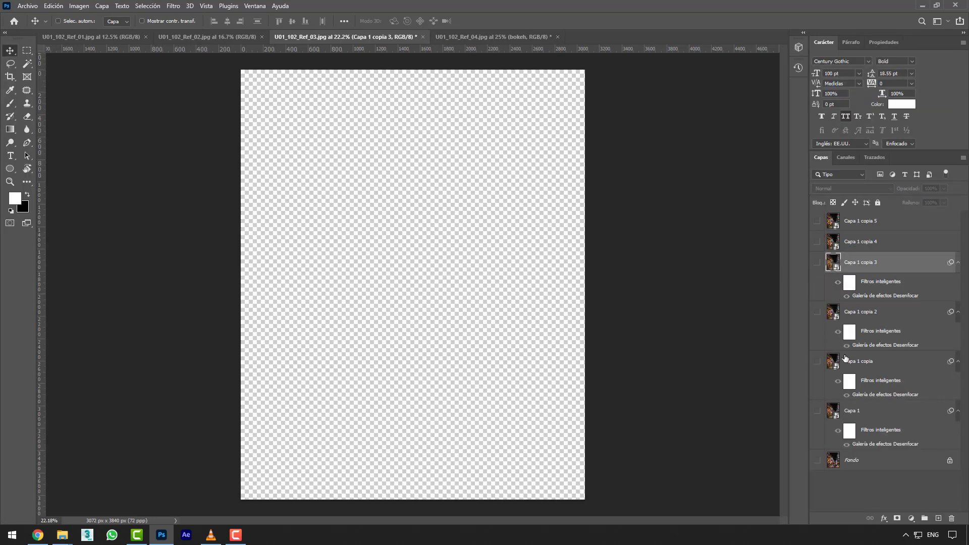
left_click(818, 243)
left_click(836, 245)
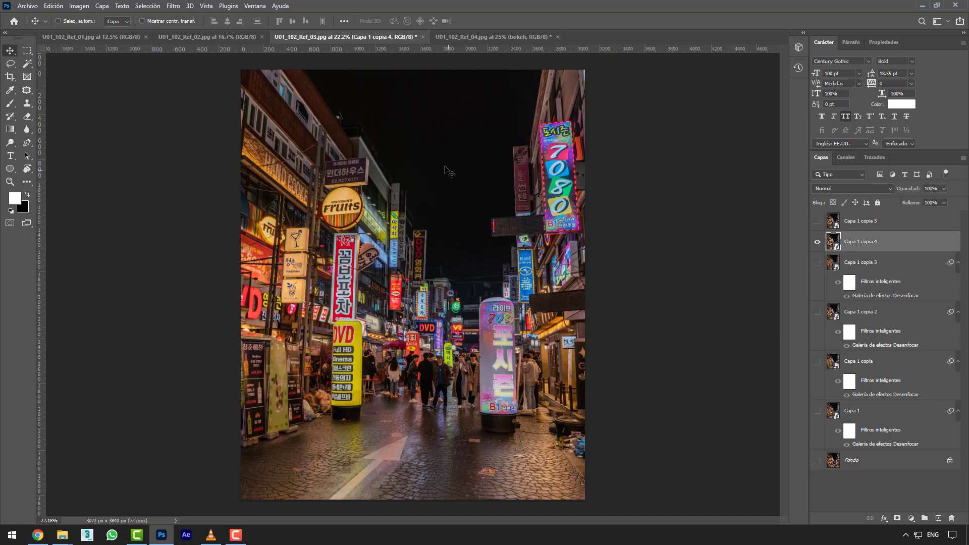
left_click(173, 6)
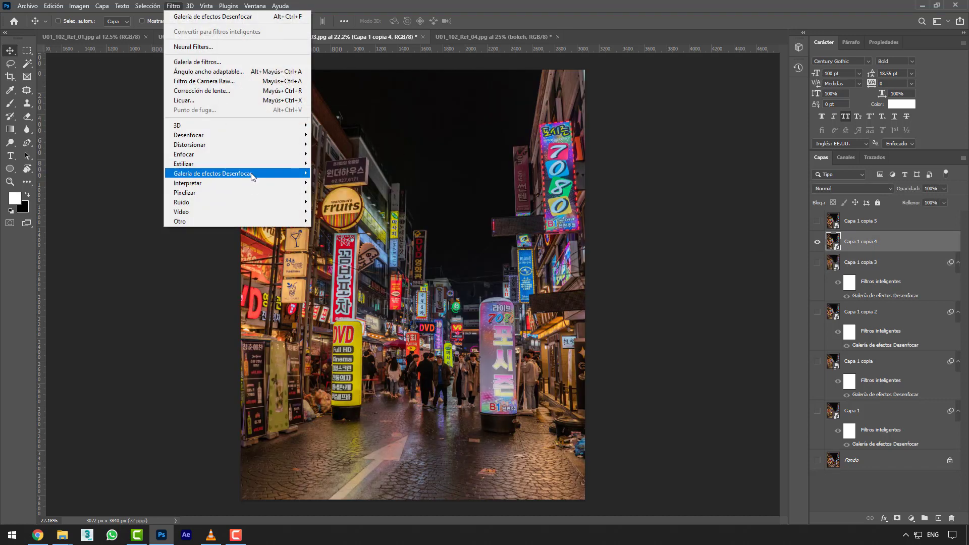
mouse_move(253, 176)
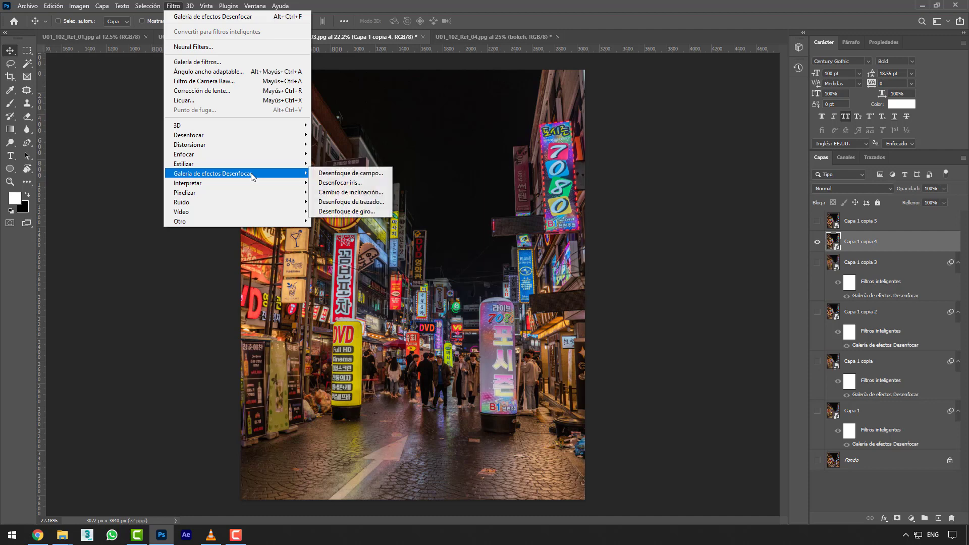
left_click(348, 212)
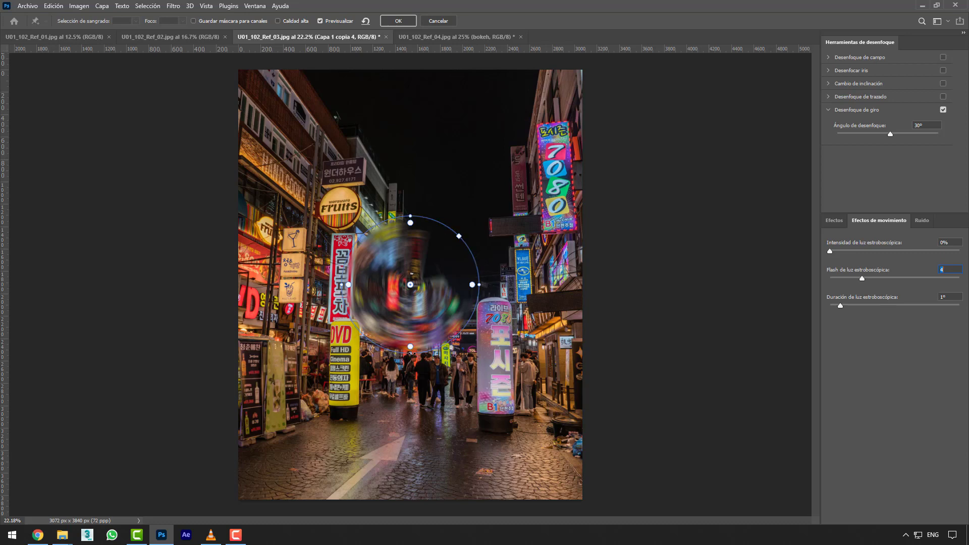
Step: Enlarge the Spin Blur ellipse around the street's centre, set the blur angle to 15°, and pull its feather handles inward for a softer edge
left_click_drag(412, 353, 403, 396)
left_click_drag(481, 292, 533, 287)
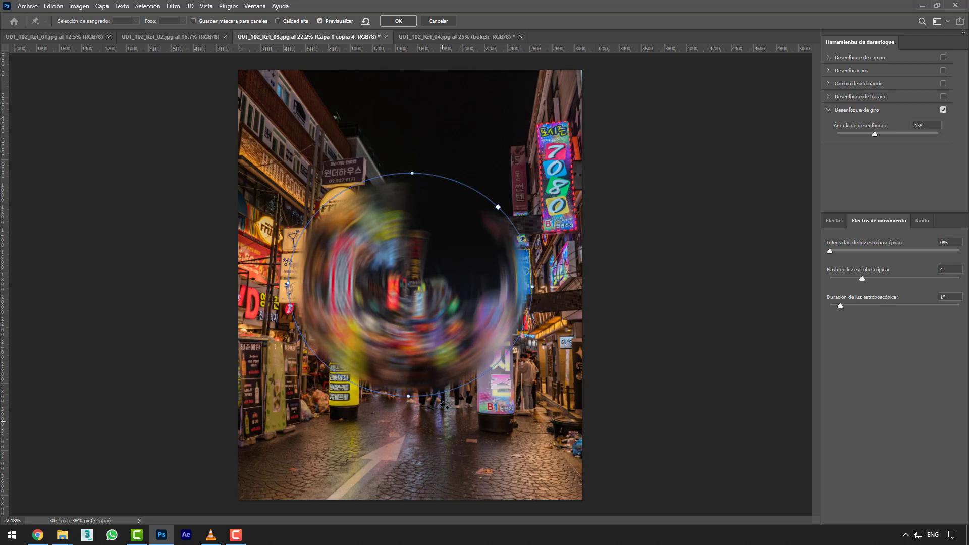
mouse_move(412, 393)
left_click_drag(409, 385, 409, 358)
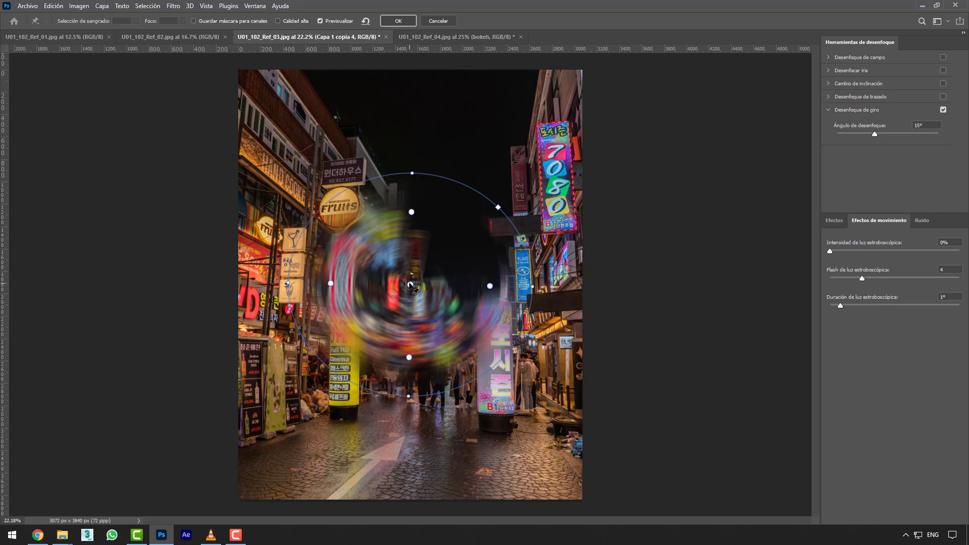
Step: Lower the Spin Blur's angle to 3° and adjust its strobe flash duration
mouse_move(413, 274)
left_mouse_down()
mouse_move(420, 286)
mouse_move(399, 291)
mouse_move(422, 283)
mouse_move(415, 293)
left_mouse_up()
left_click_drag(864, 133, 843, 130)
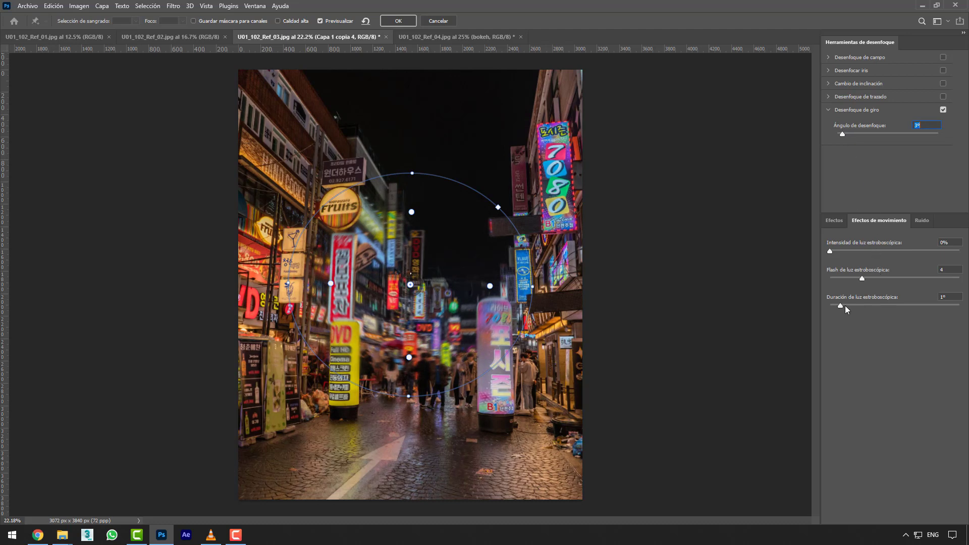
mouse_move(847, 305)
left_mouse_down()
mouse_move(871, 307)
mouse_move(853, 306)
left_mouse_up()
Step: Try the Gaussiano and Uniforme noise types on the Spin Blur and return to Granulado
left_click(918, 221)
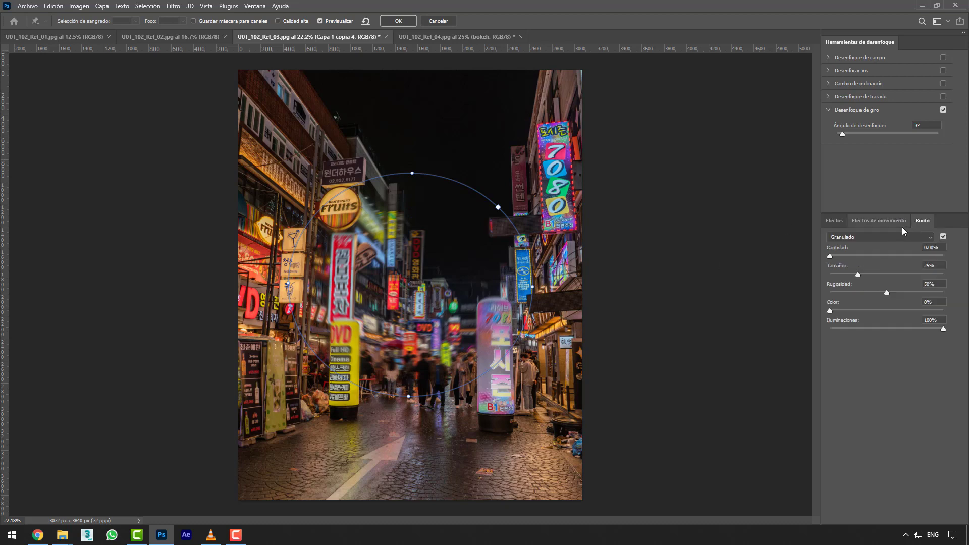
left_click(890, 237)
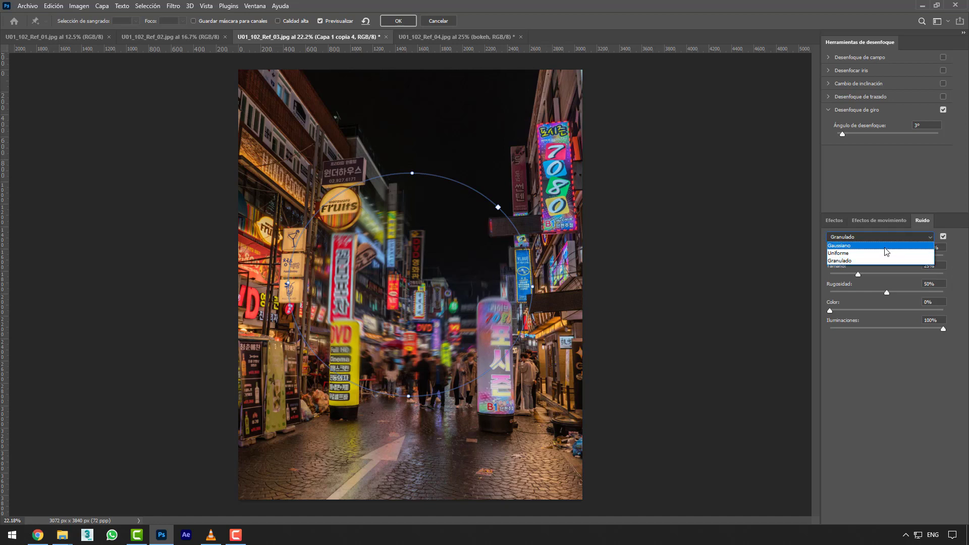
left_click(885, 247)
left_click(876, 238)
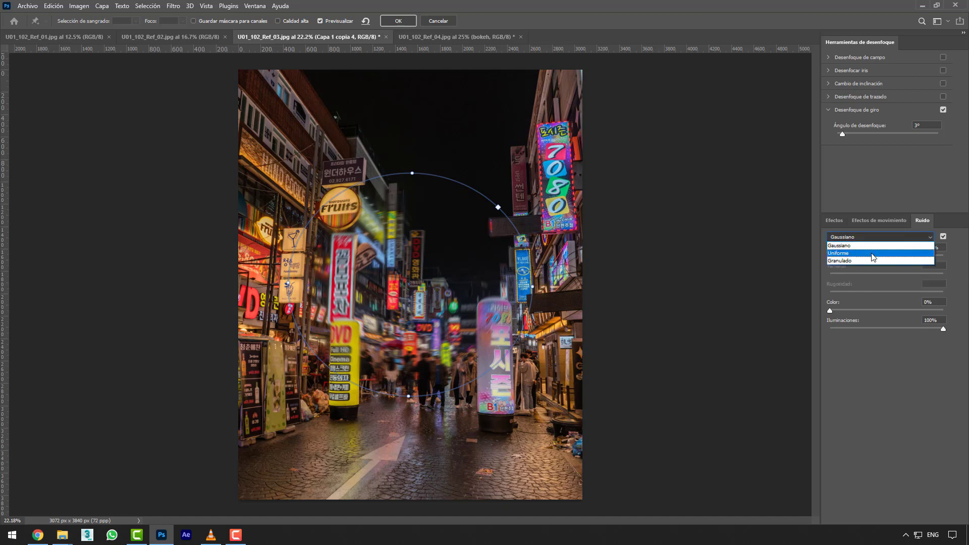
left_click(873, 253)
left_click(874, 237)
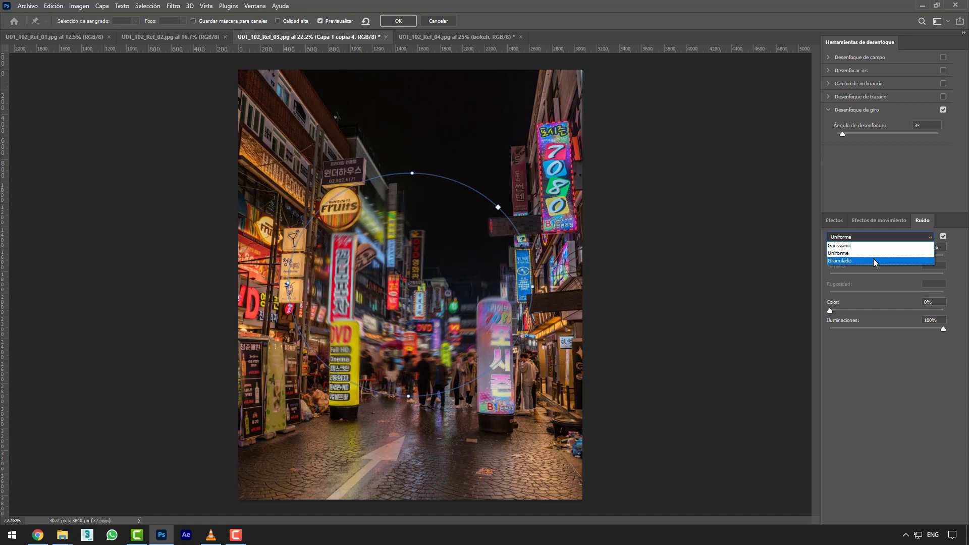
left_click(875, 261)
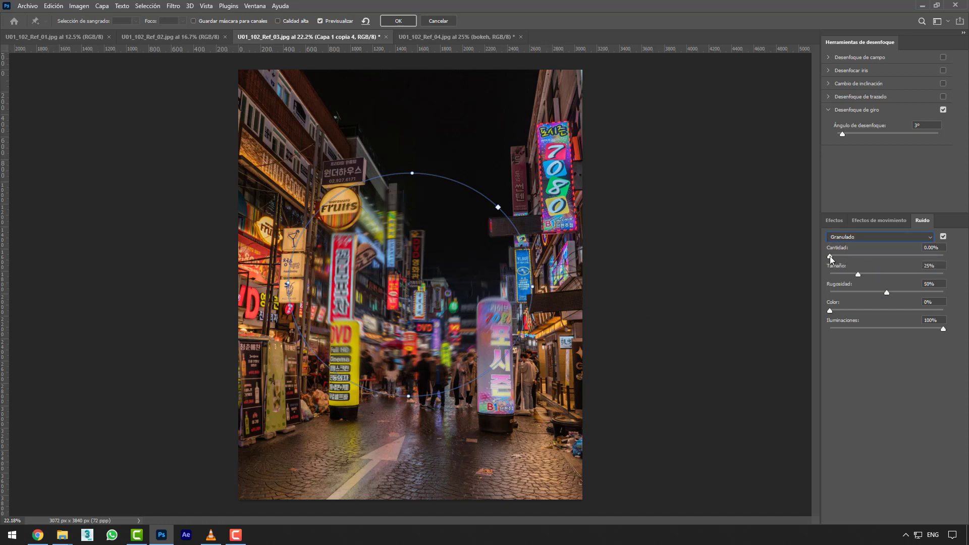
Step: Set the grain size to 64% and roughness to 68%, turn the noise off and apply the Spin Blur
mouse_move(830, 256)
left_mouse_down()
mouse_move(882, 253)
mouse_move(830, 258)
left_mouse_up()
left_click(903, 273)
left_click_drag(887, 293, 907, 292)
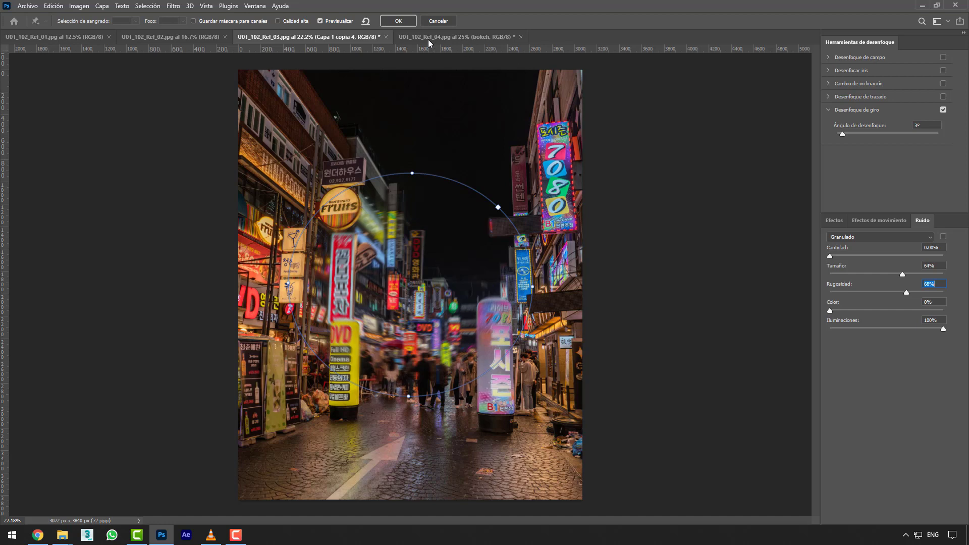
left_click(405, 21)
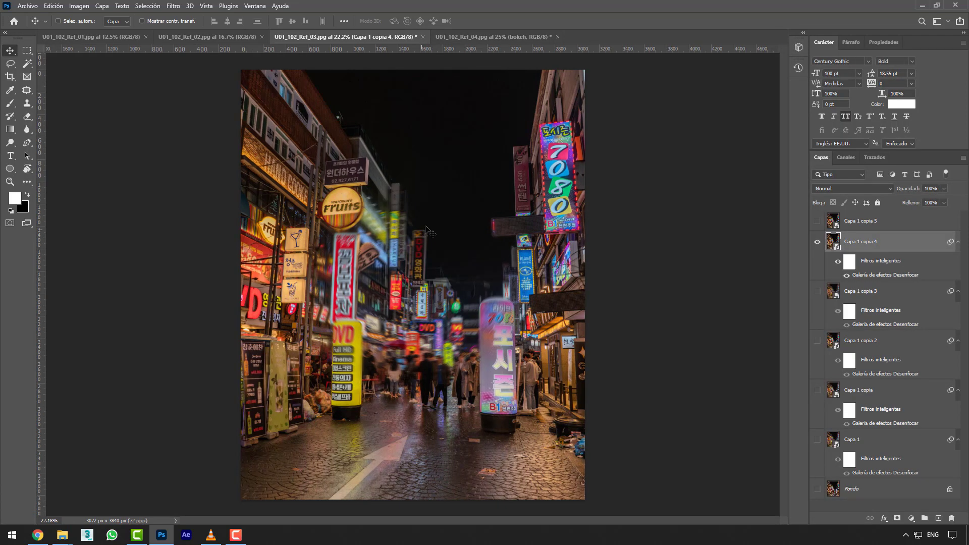
Step: Switch to U01_102_Ref_01.jpg and examine the hands and broccoli up close, as well as the whole kitchen photo
left_click(124, 40)
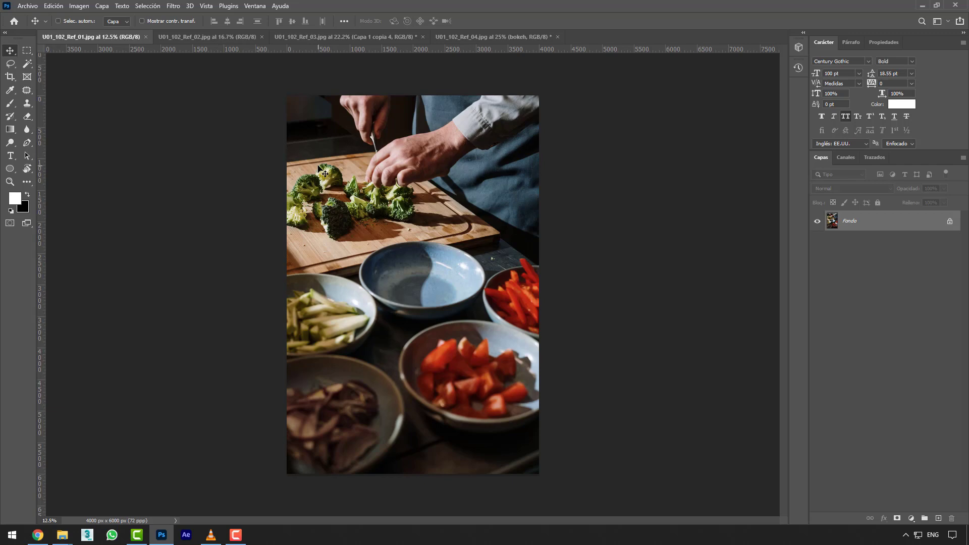
scroll(429, 229, "up", 2)
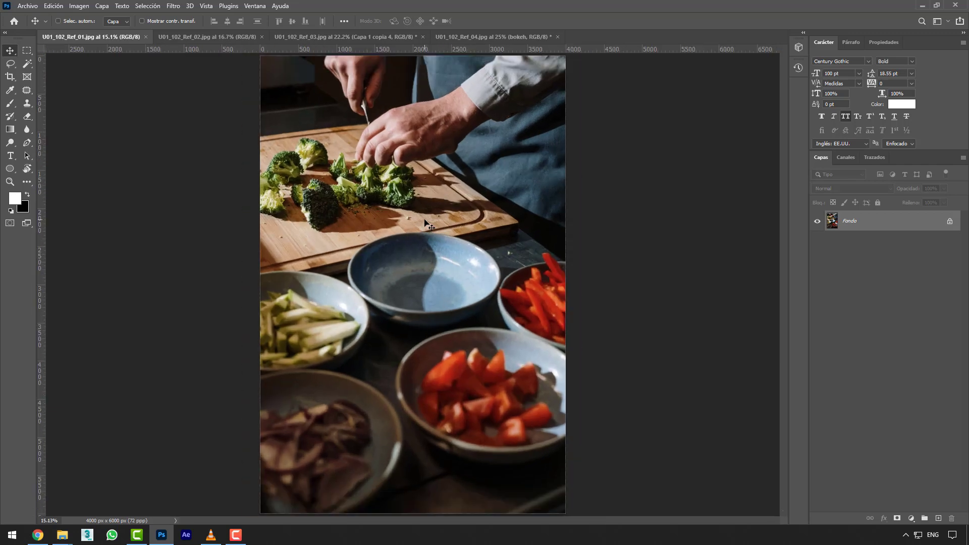
scroll(429, 226, "down", 1)
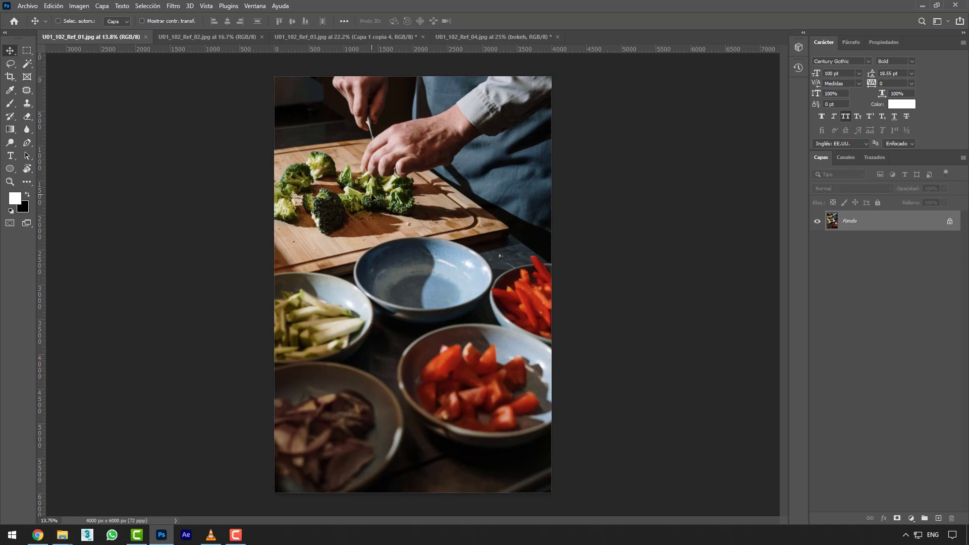
scroll(363, 183, "up", 10)
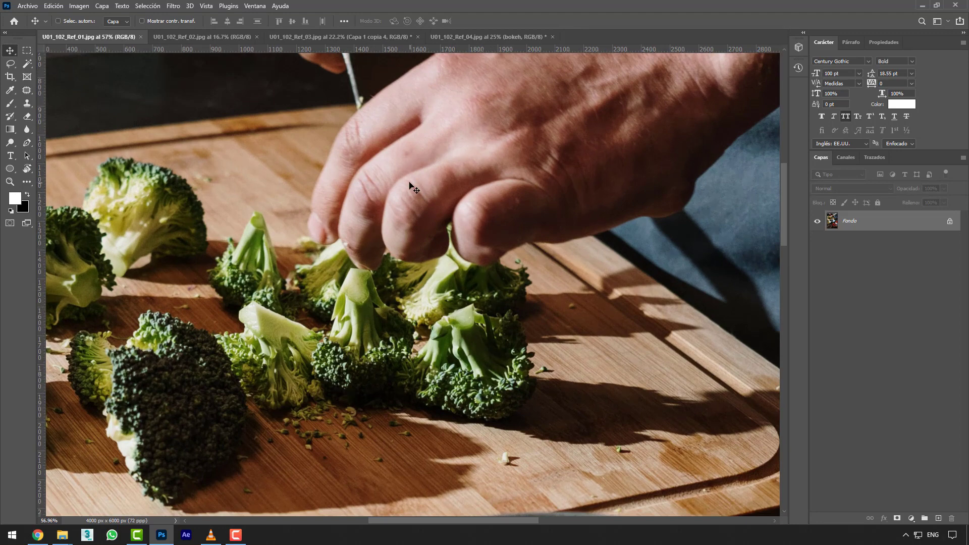
scroll(332, 348, "up", 2)
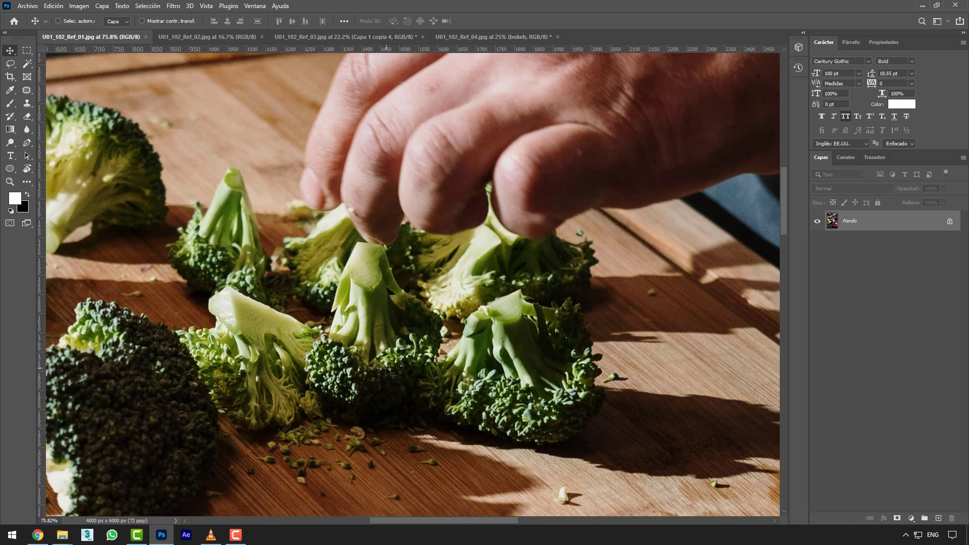
scroll(389, 374, "down", 2)
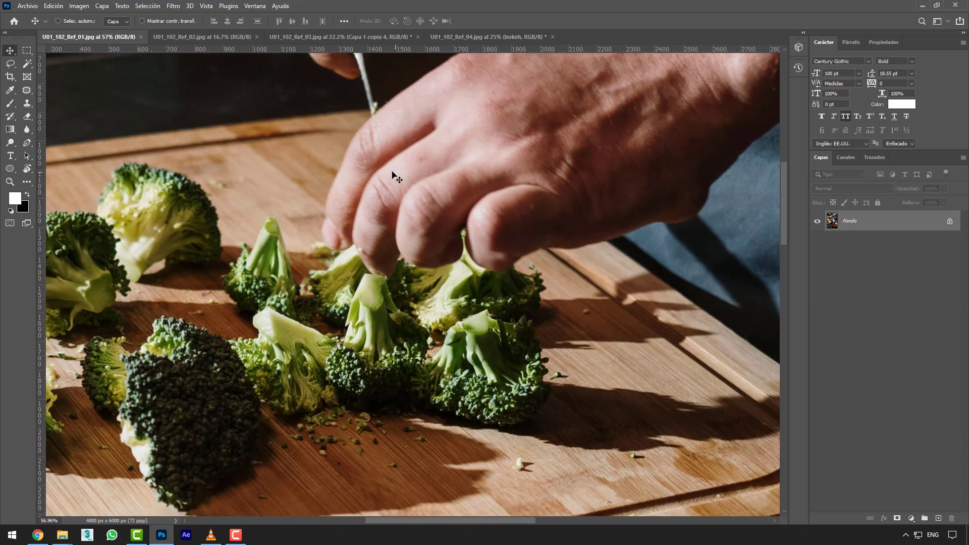
scroll(409, 182, "down", 2)
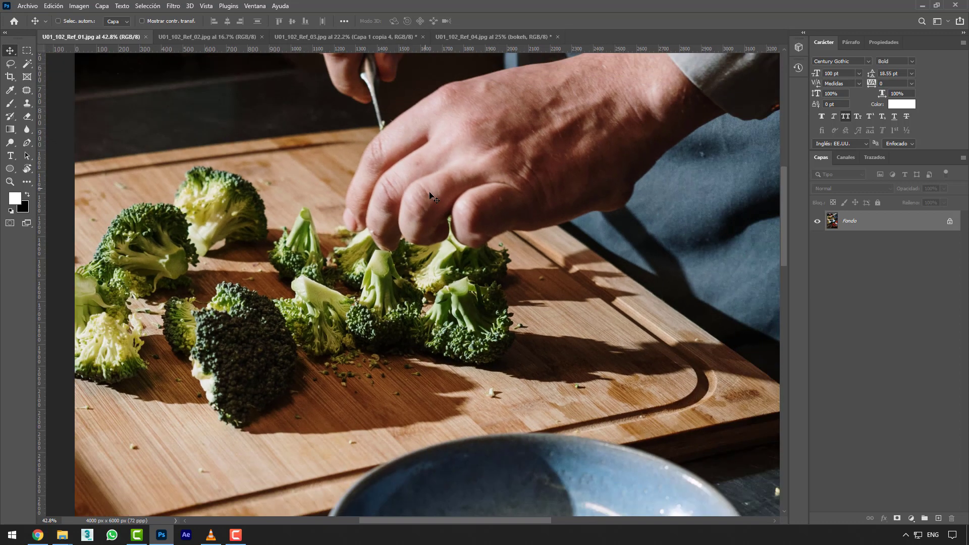
scroll(411, 172, "down", 2)
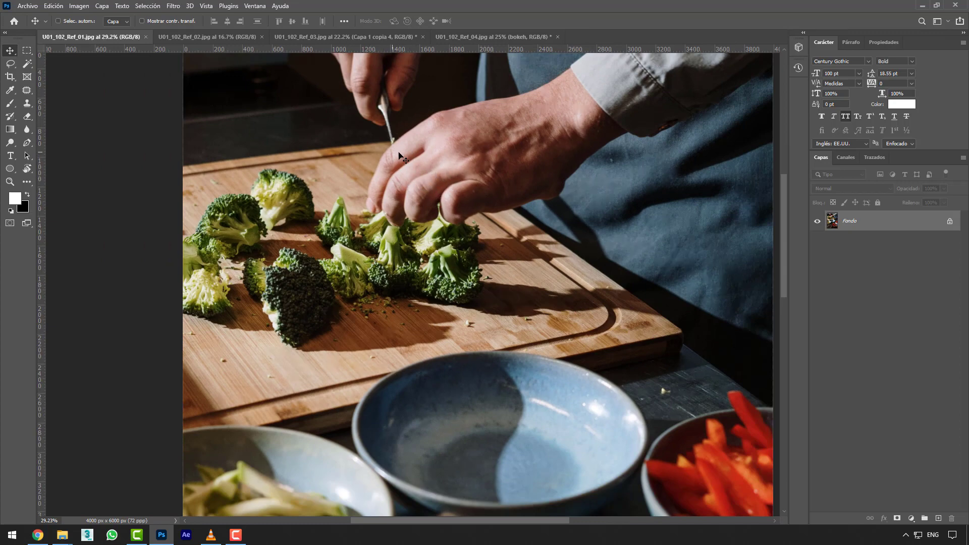
scroll(484, 172, "down", 2)
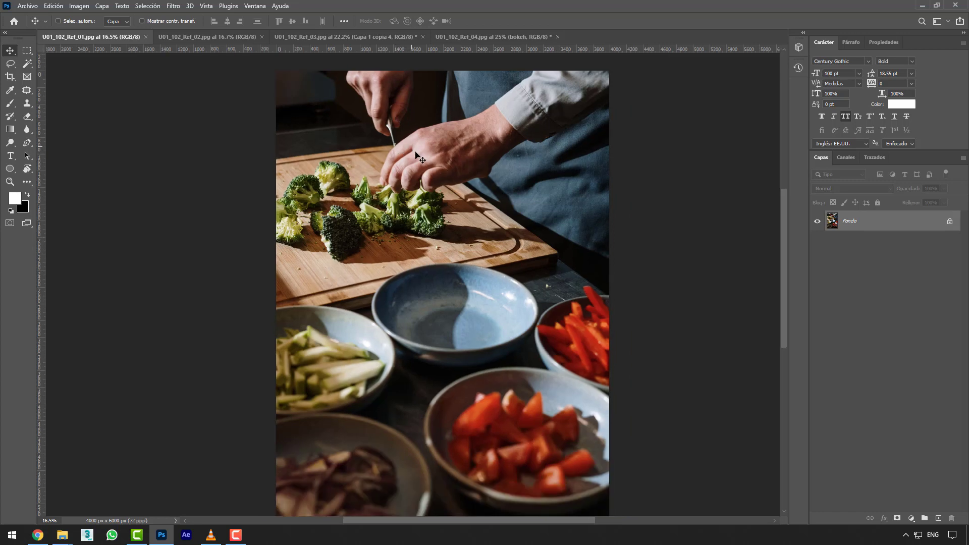
scroll(424, 164, "down", 1)
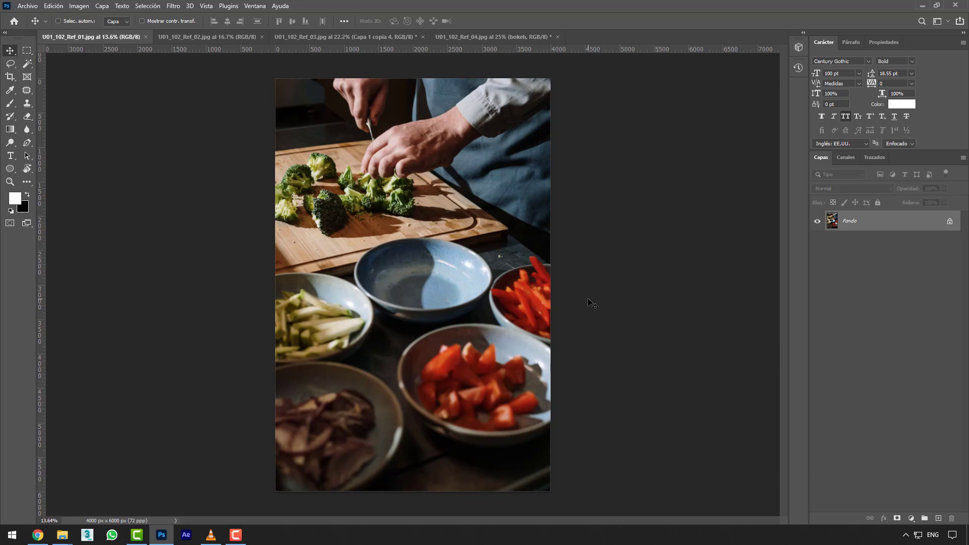
Step: Duplicate the background layer, convert the copy to a smart object and duplicate that smart object twice
key("ctrl+j")
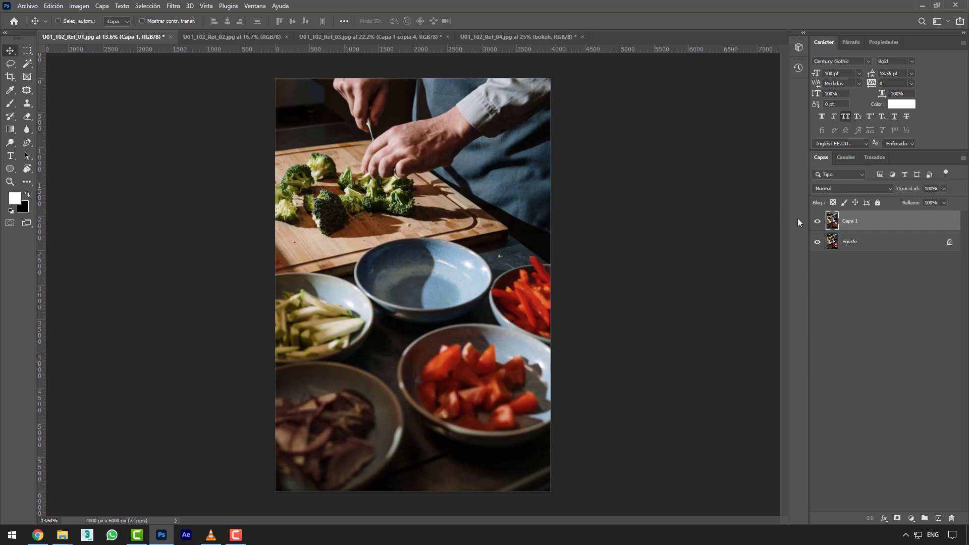
right_click(852, 223)
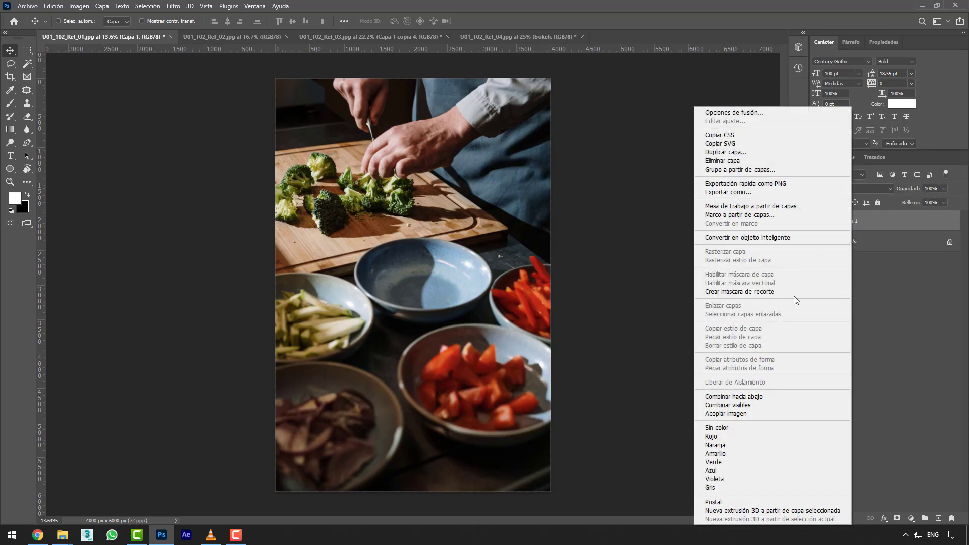
left_click(791, 239)
key("ctrl+j")
key("ctrl+j")
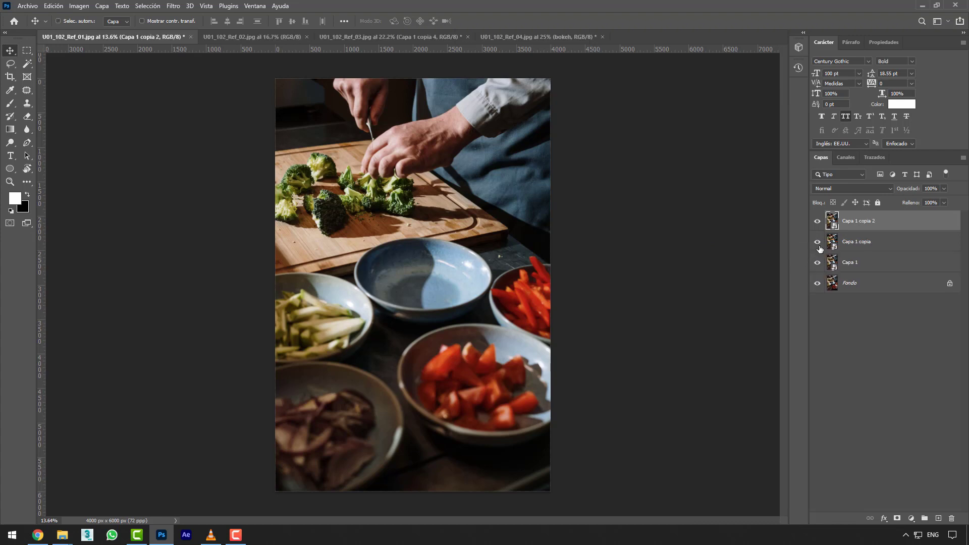
Step: Hide Capa 1 copia, Capa 1 copia 2 and Fondo, and start a Tilt-Shift blur from the Blur Gallery on Capa 1
left_click_drag(817, 241, 817, 221)
left_click(818, 283)
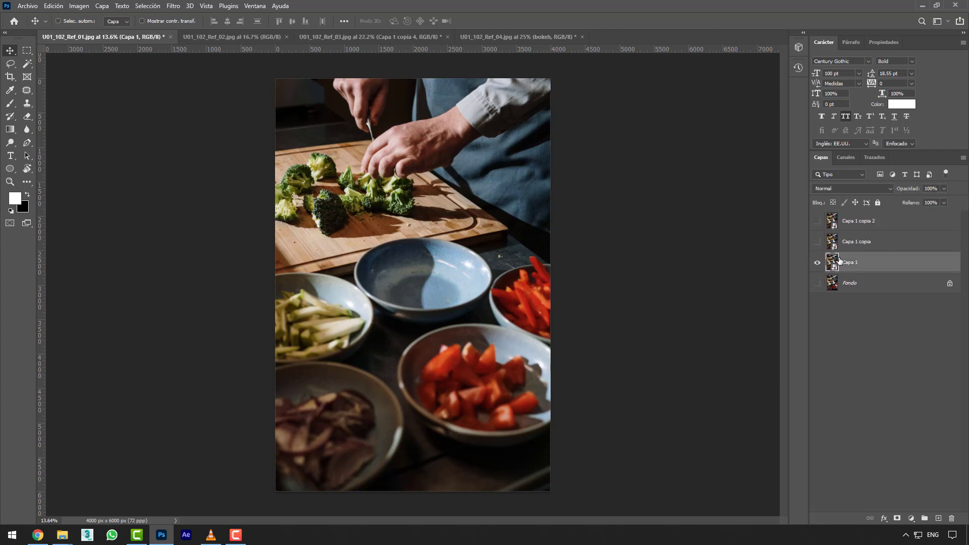
left_click(851, 265)
left_click(173, 6)
mouse_move(220, 176)
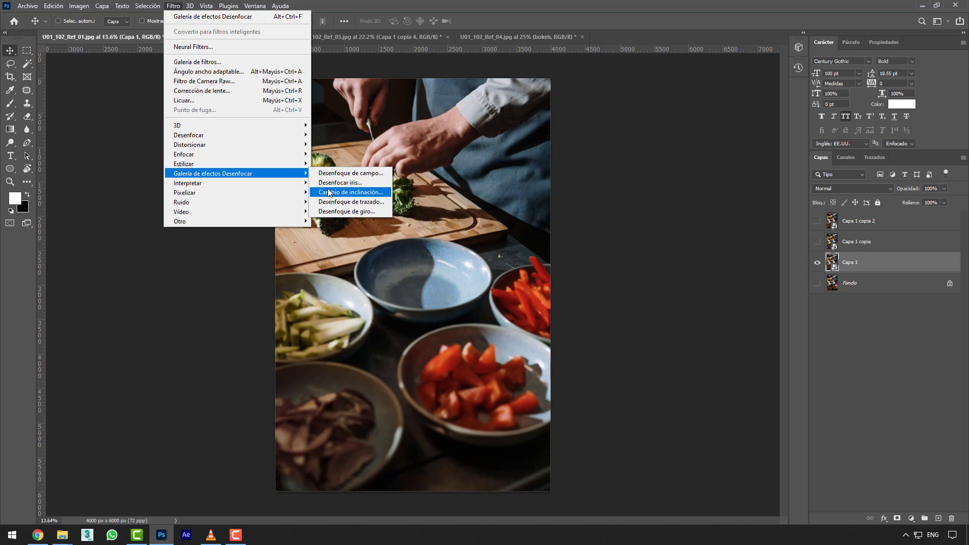
left_click(347, 195)
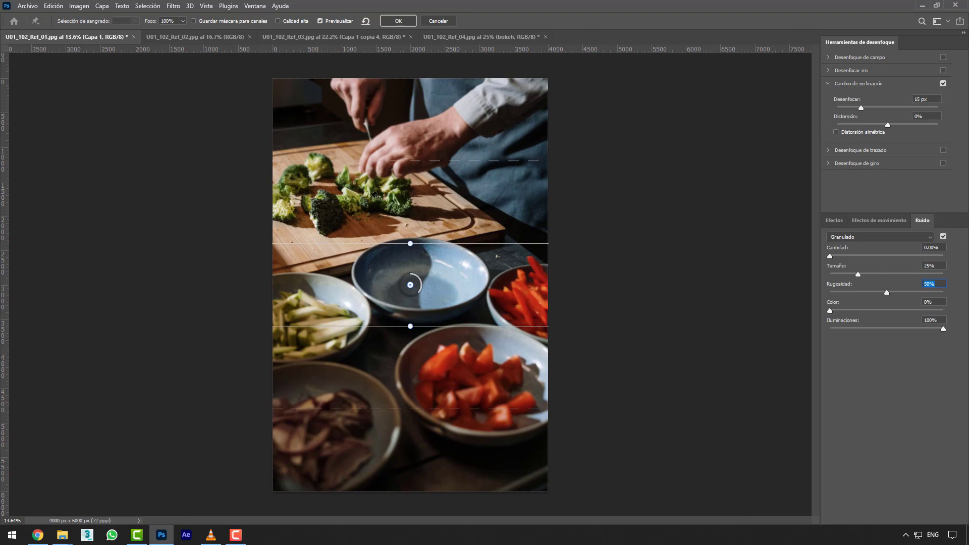
Step: Centre the Tilt-Shift on the broccoli, place its upper dashed line just inside the photo's top edge and set the blur to 176 px
left_click_drag(410, 286, 369, 203)
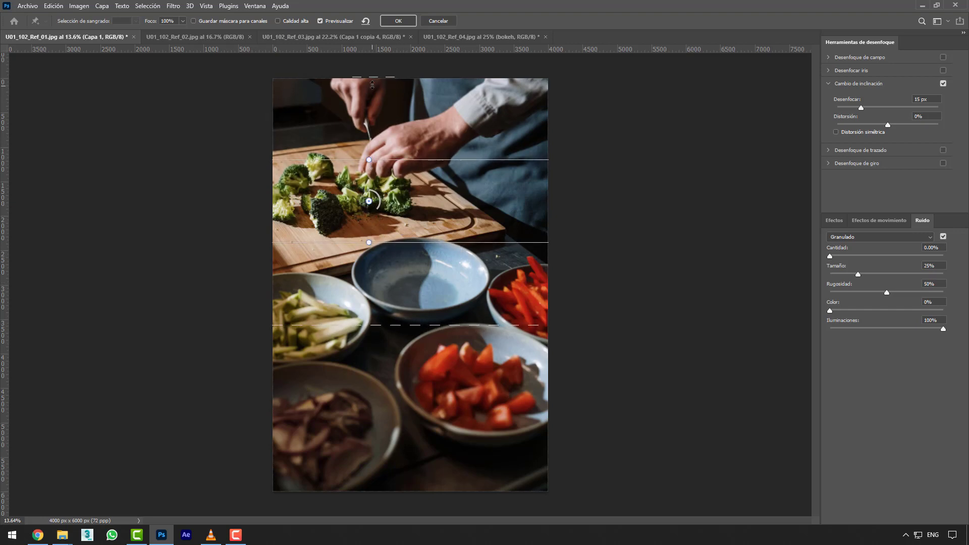
left_click_drag(373, 81, 373, 90)
left_click_drag(862, 108, 903, 108)
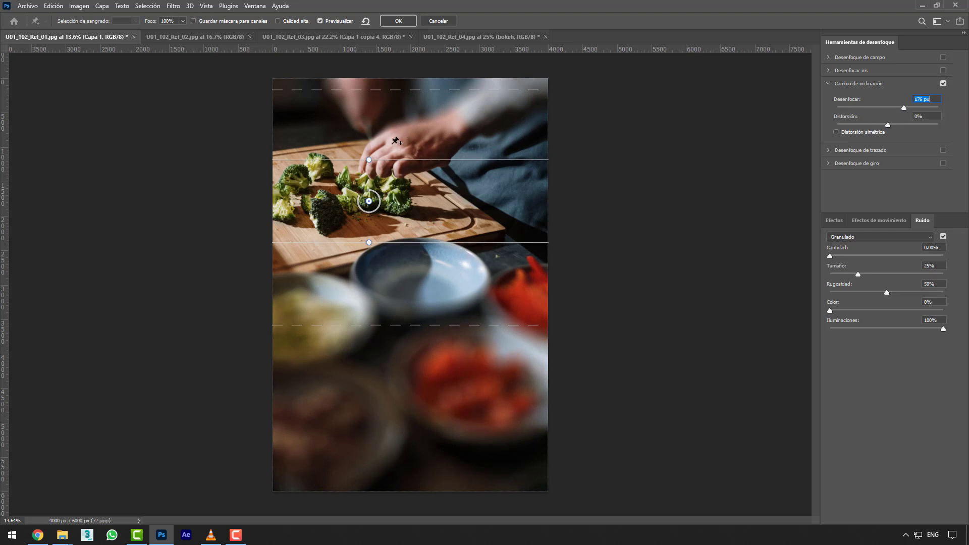
mouse_move(389, 90)
left_mouse_down()
mouse_move(390, 107)
mouse_move(390, 88)
left_mouse_up()
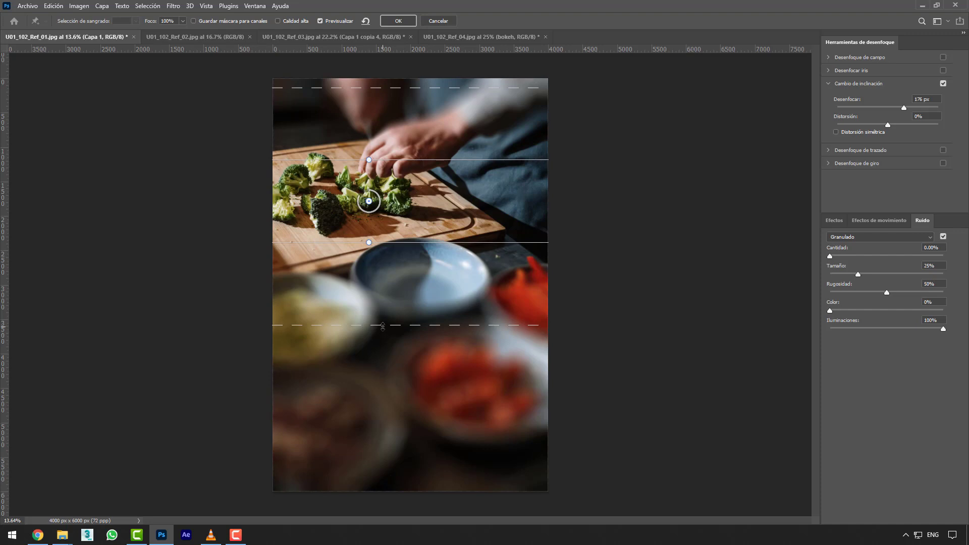
Step: Lower the Tilt-Shift's bottom focus line across the blue bowl and its bottom dashed line to near the photo's lower edge
left_click_drag(383, 325, 381, 463)
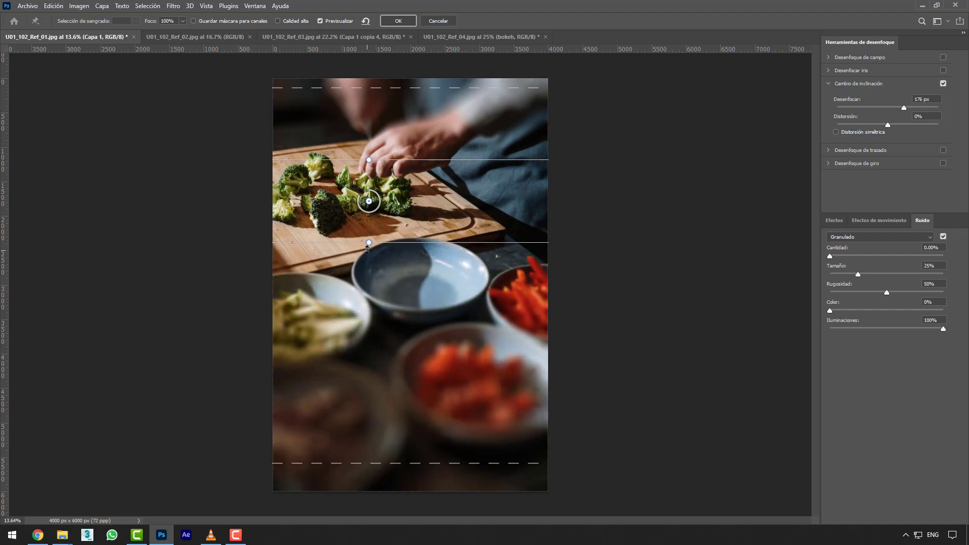
left_click_drag(383, 243, 383, 257)
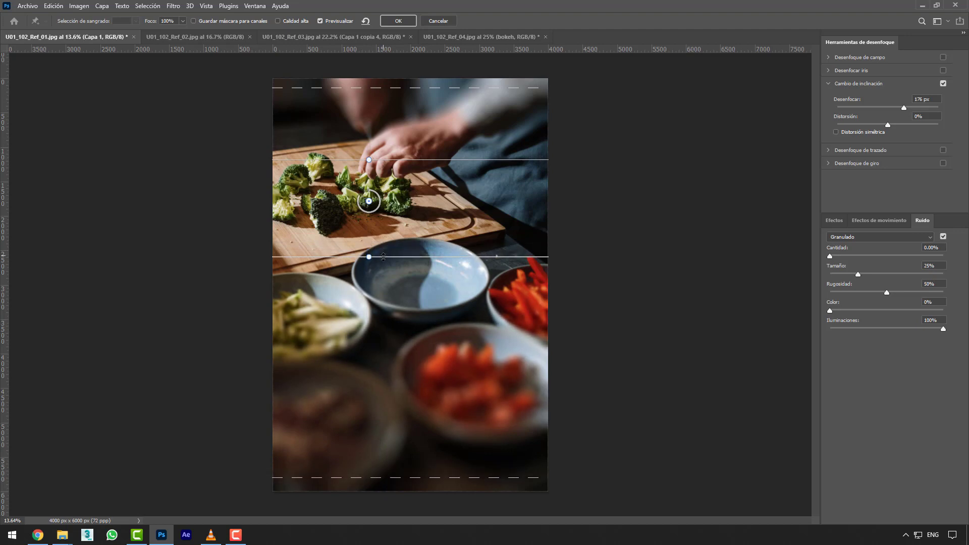
left_click_drag(378, 478, 377, 413)
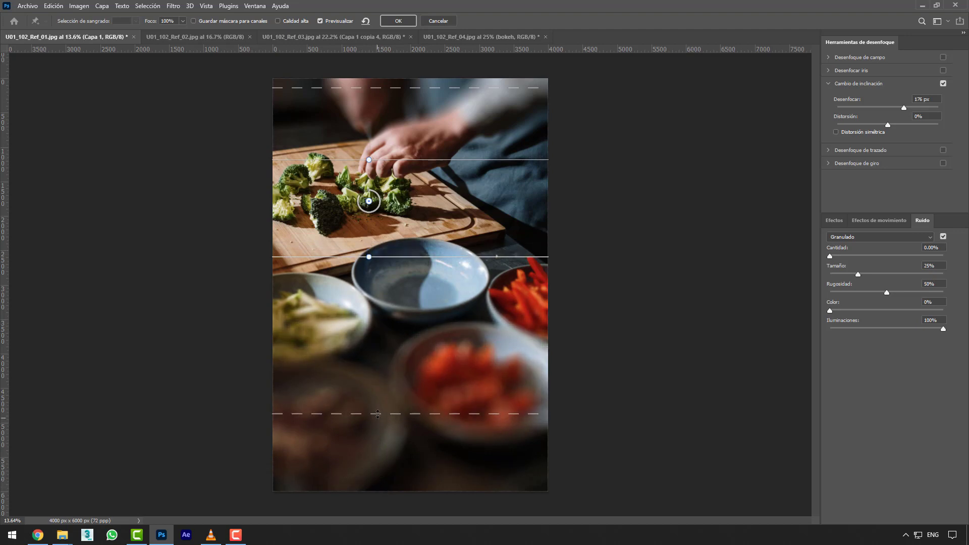
left_click_drag(409, 257, 408, 272)
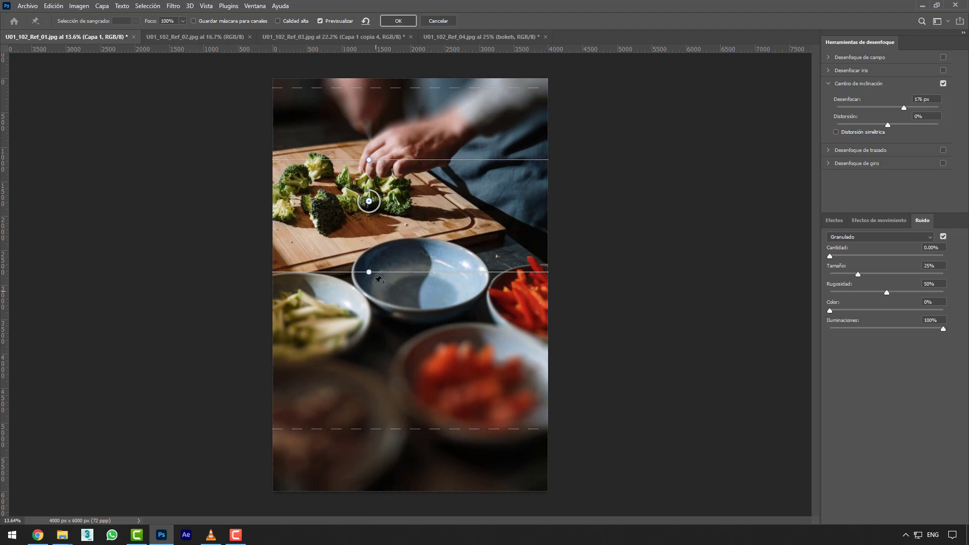
left_click_drag(387, 433, 388, 485)
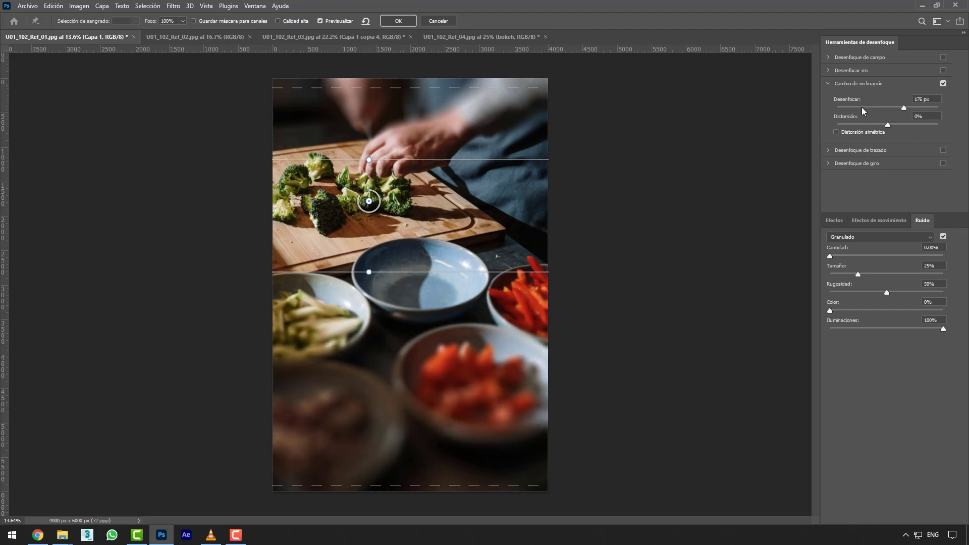
Step: Raise the Tilt-Shift's upper focus line to the knife, set the blur to 55 px and turn the effect off
mouse_move(869, 107)
left_mouse_down()
mouse_move(843, 109)
mouse_move(884, 113)
left_mouse_up()
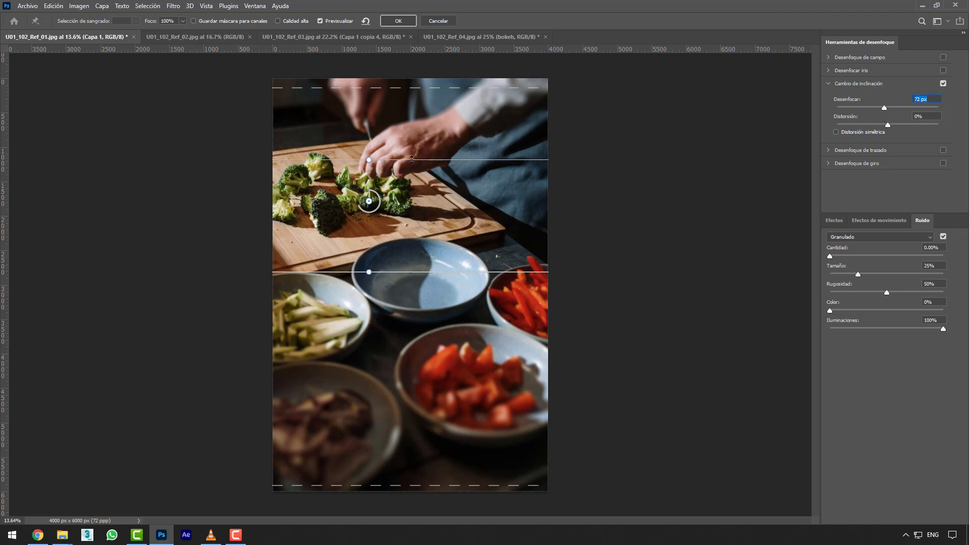
left_click_drag(393, 160, 403, 114)
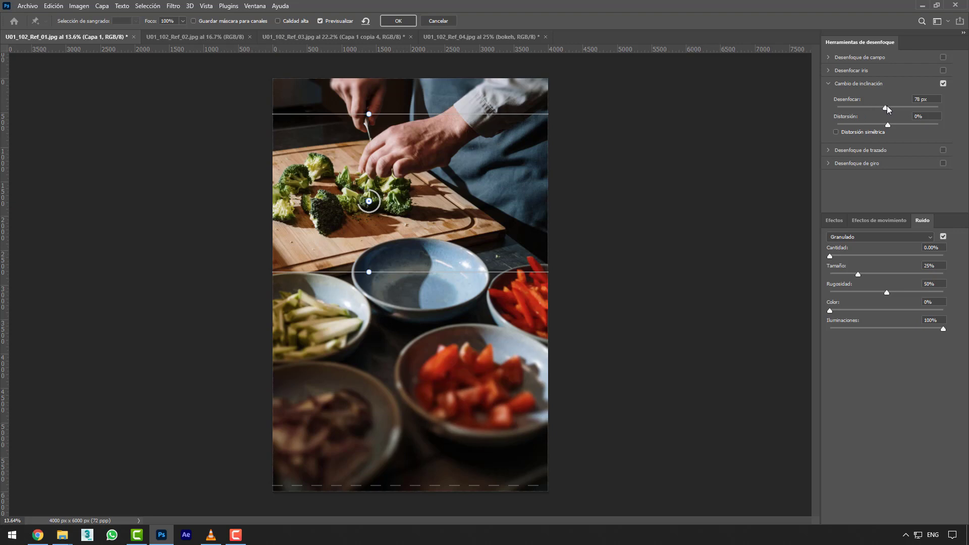
mouse_move(887, 107)
left_mouse_down()
mouse_move(939, 112)
mouse_move(866, 113)
mouse_move(883, 119)
left_mouse_up()
type("55")
left_click(943, 84)
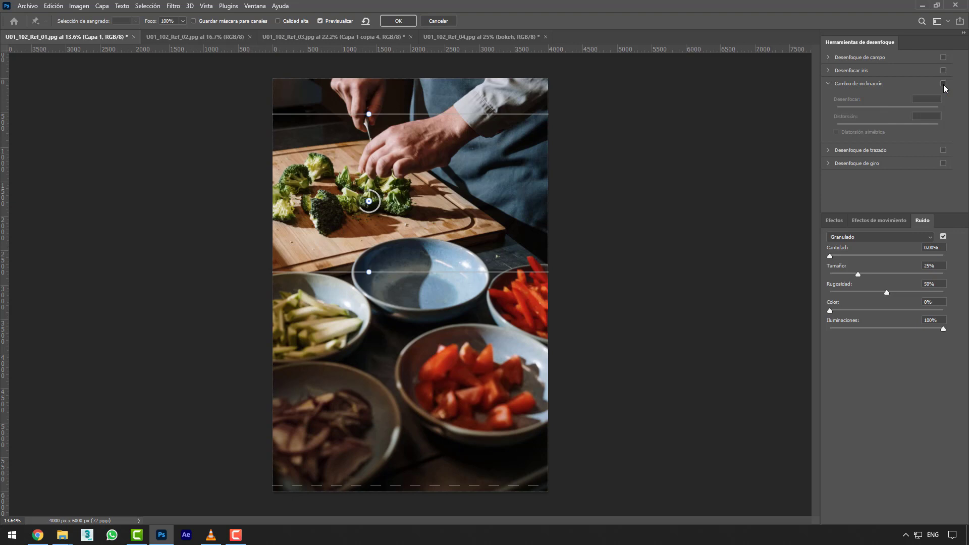
Step: Turn the Tilt-Shift effect back on, set its blur to 85 px and compare the photo with and without it
left_click(944, 84)
left_click(944, 84)
left_click(943, 84)
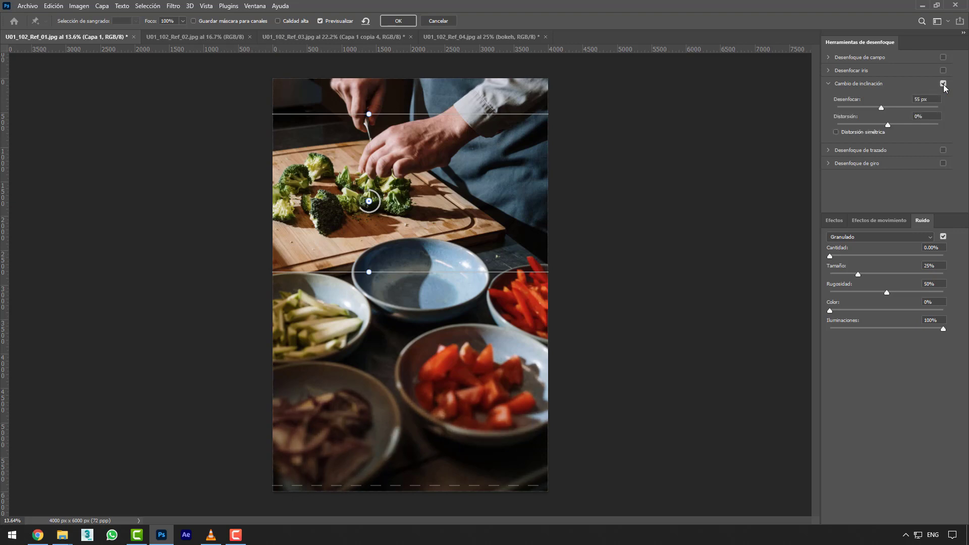
left_click(920, 100)
type("85")
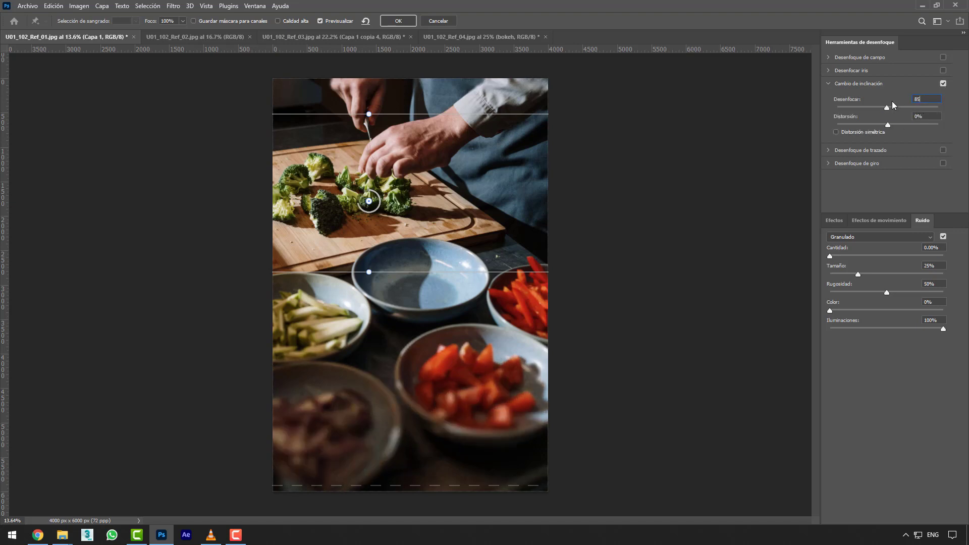
left_click(943, 84)
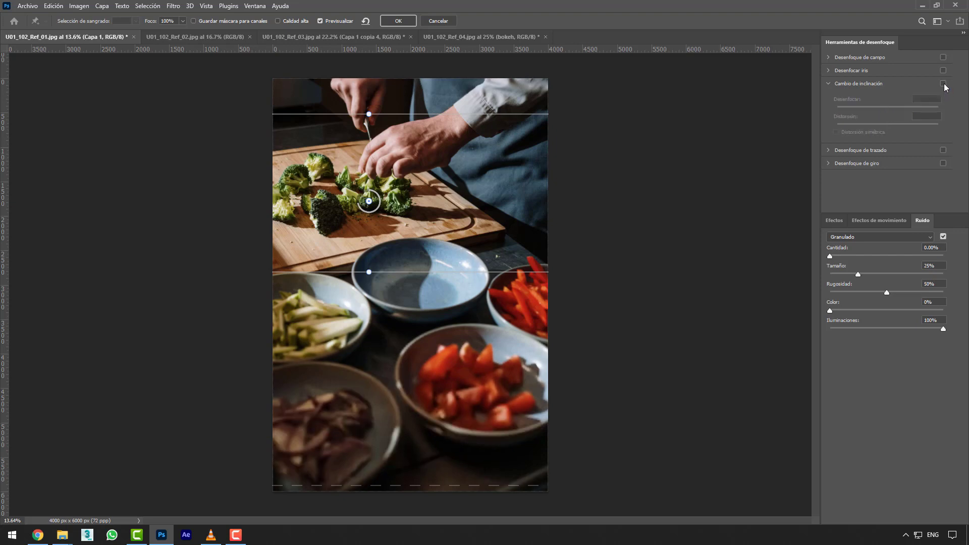
left_click(944, 84)
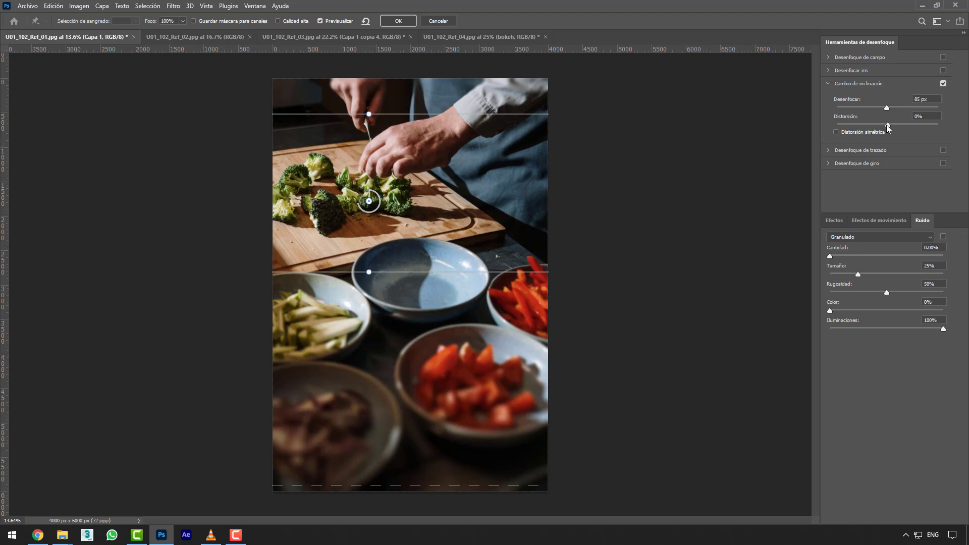
Step: Set the Tilt-Shift distortion to -37%, add moderate light bokeh and bokeh colour, and apply the filter
mouse_move(888, 126)
left_mouse_down()
mouse_move(902, 125)
mouse_move(869, 126)
left_mouse_up()
left_click(834, 222)
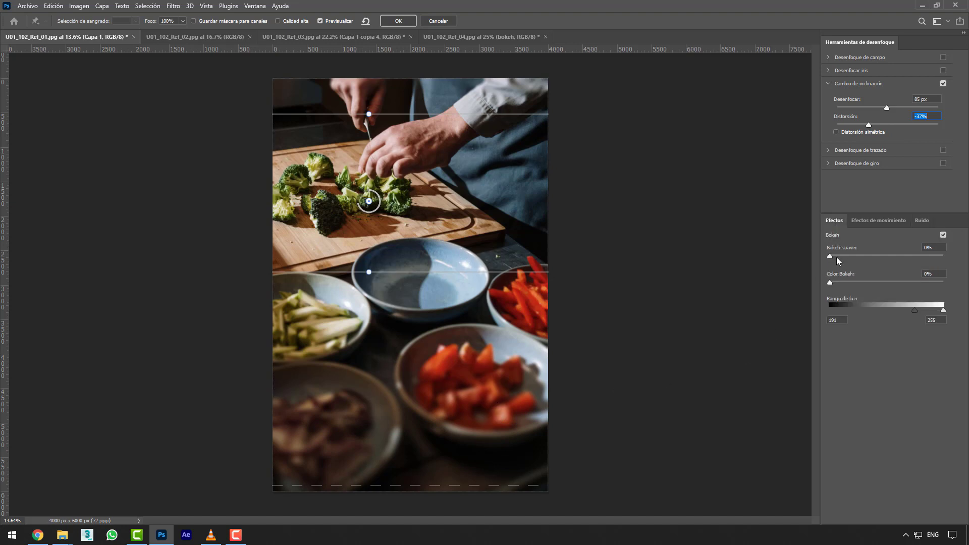
left_click_drag(832, 255, 914, 265)
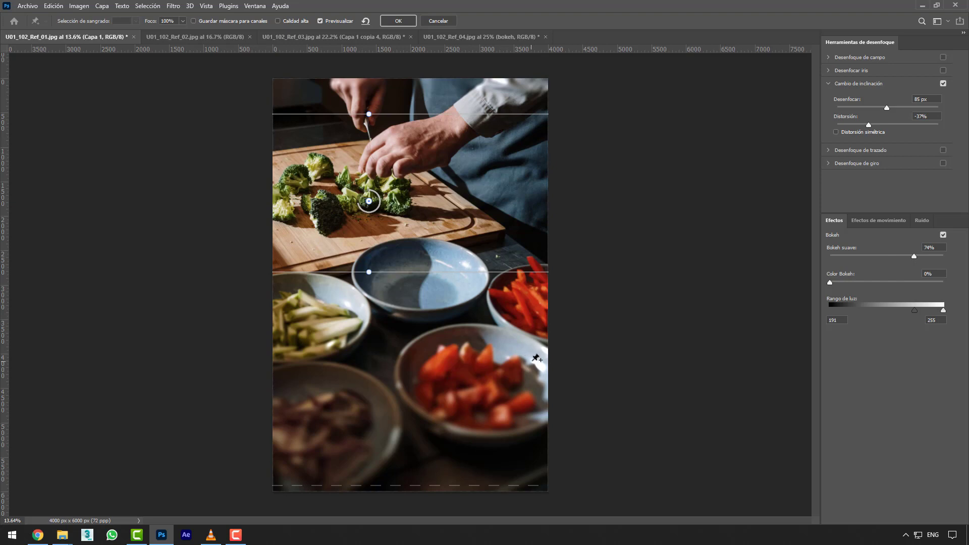
left_click_drag(913, 255, 880, 252)
left_click_drag(830, 282, 893, 284)
left_click(400, 24)
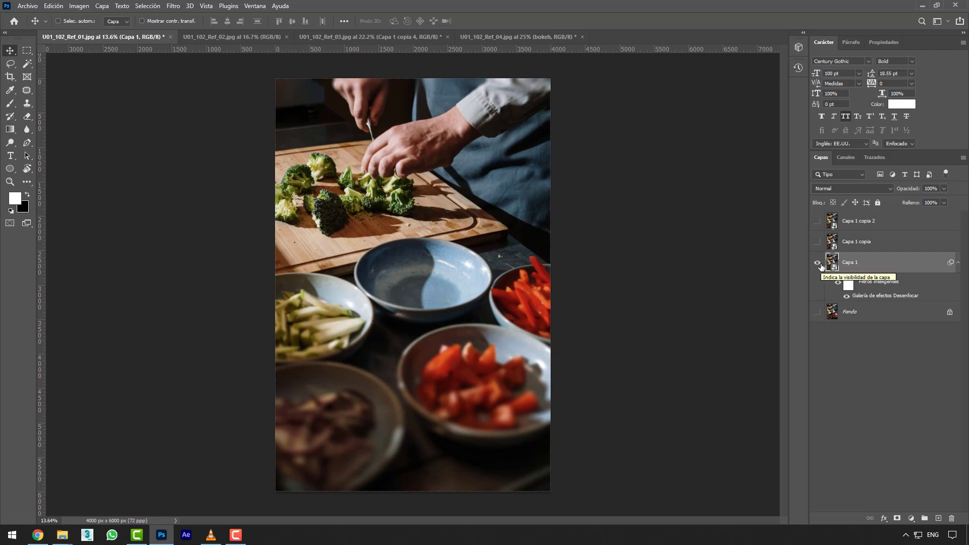
Step: Make the Fondo layer visible and toggle Capa 1's visibility to compare the blurred photo with the original, leaving it shown
left_click(818, 262)
left_click(817, 312)
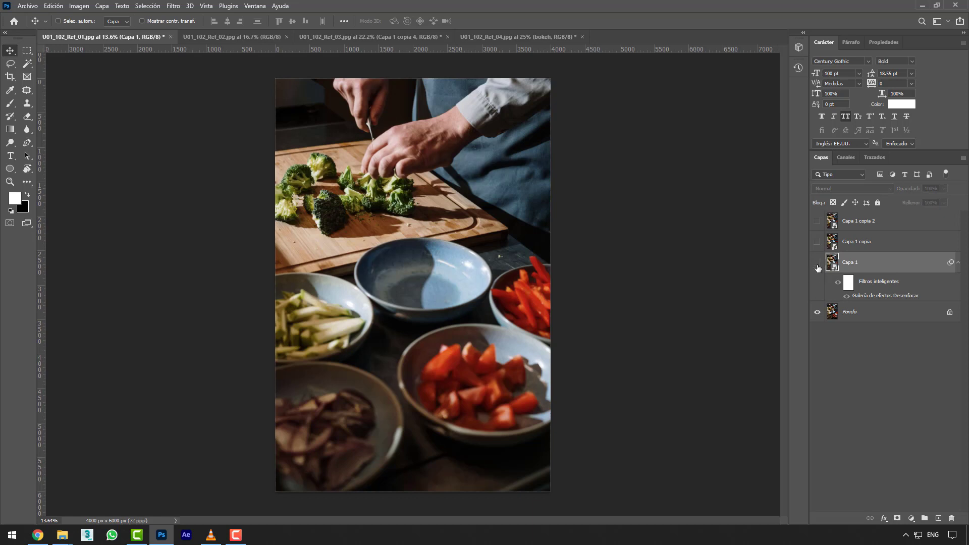
left_click(818, 263)
left_click(818, 265)
left_click(818, 265)
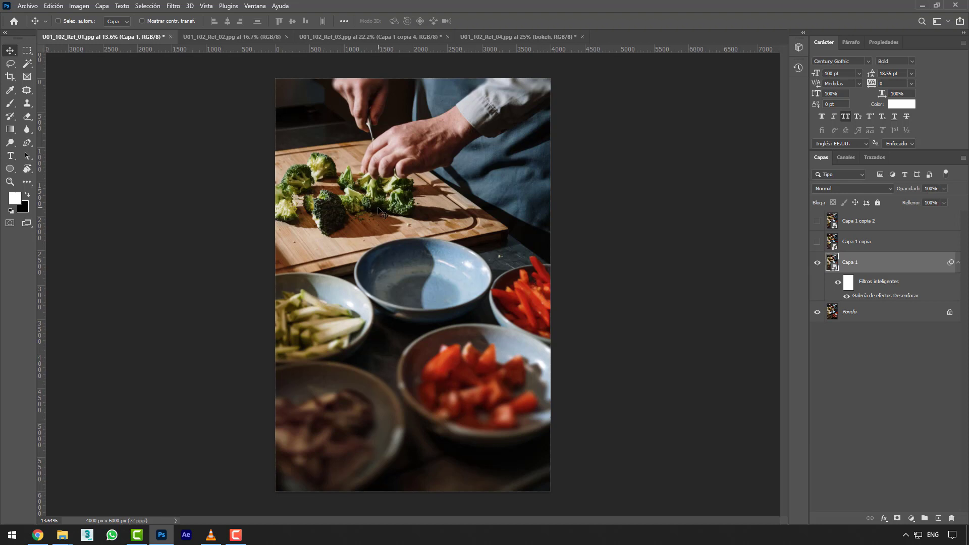
Step: In U01_102_Ref_02.jpg, duplicate Fondo, convert the copy to a smart object and start a Tilt-Shift blur on it
left_click(247, 36)
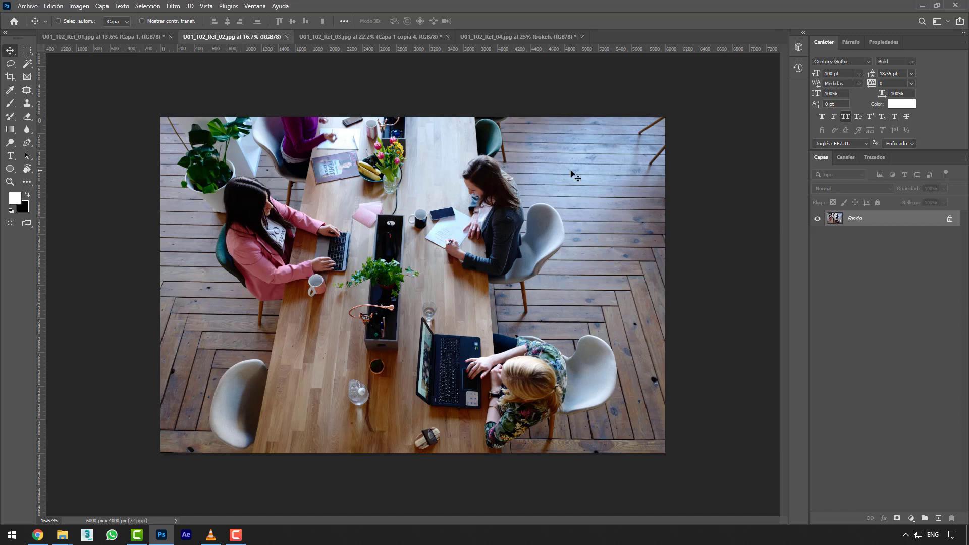
key("ctrl+j")
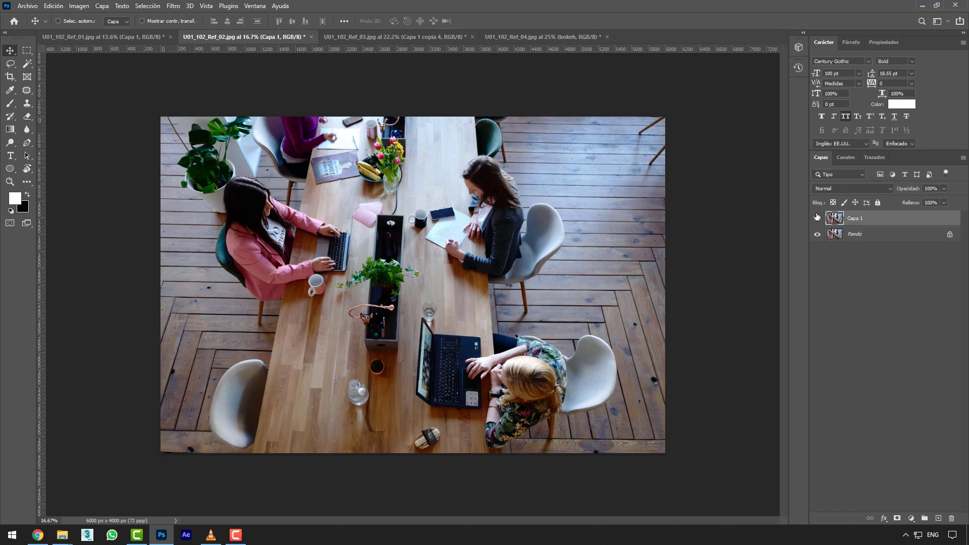
right_click(857, 220)
left_click(753, 236)
left_click(179, 9)
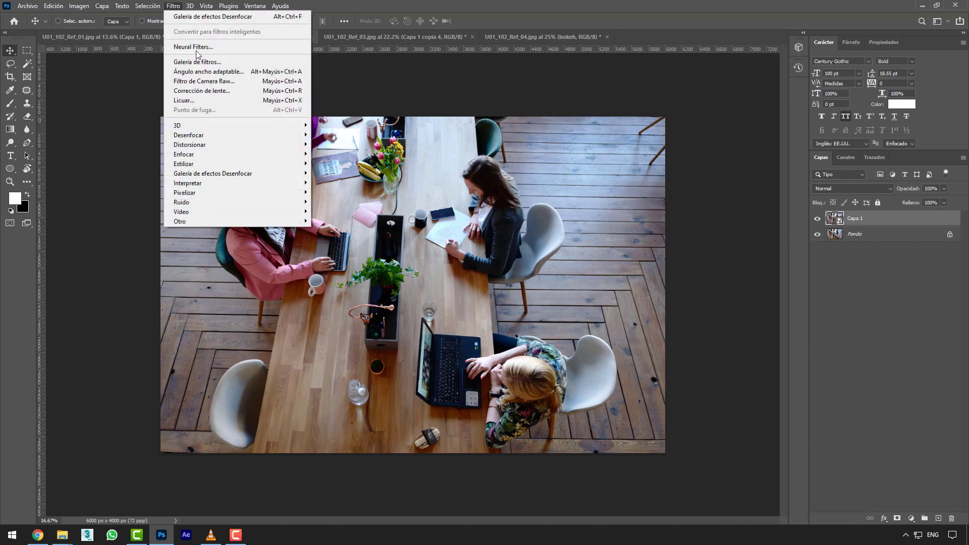
mouse_move(237, 175)
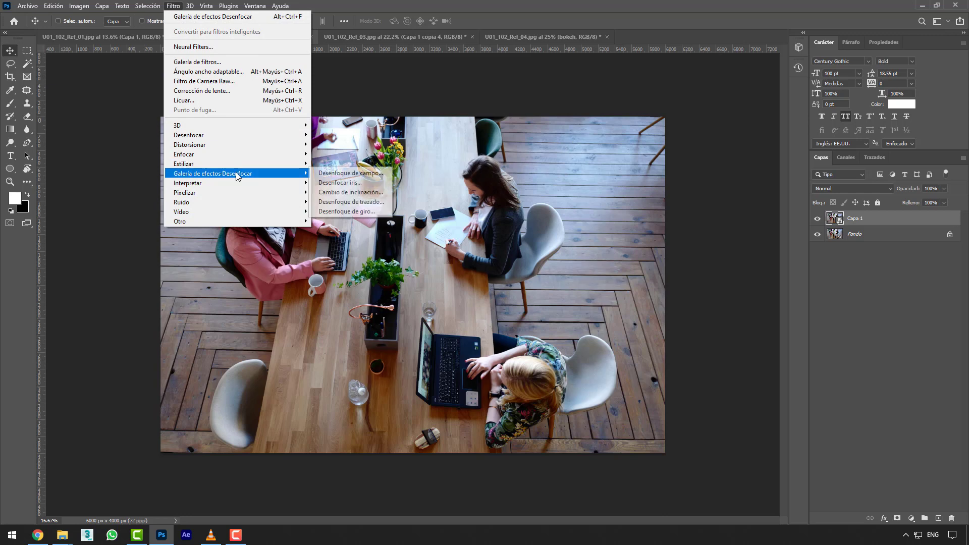
left_click(376, 199)
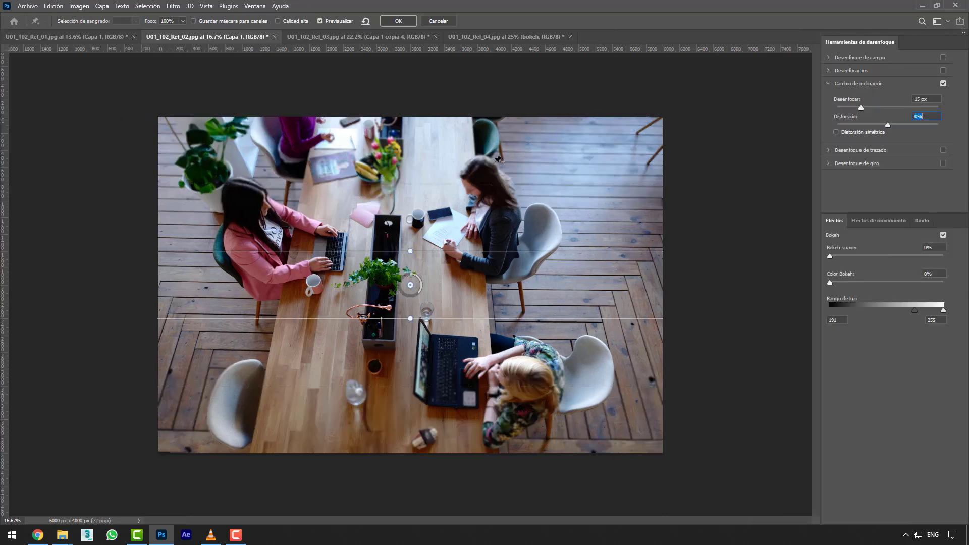
Step: Set the Tilt-Shift blur to 252 px and spread the focus lines from the two facing women's heads to the lower black laptop
left_click_drag(861, 107, 919, 107)
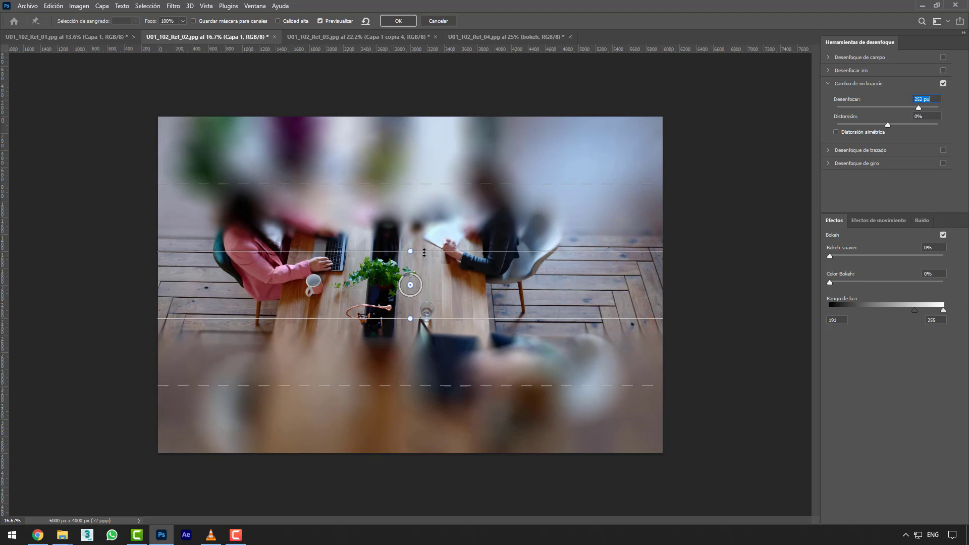
left_click_drag(425, 251, 425, 190)
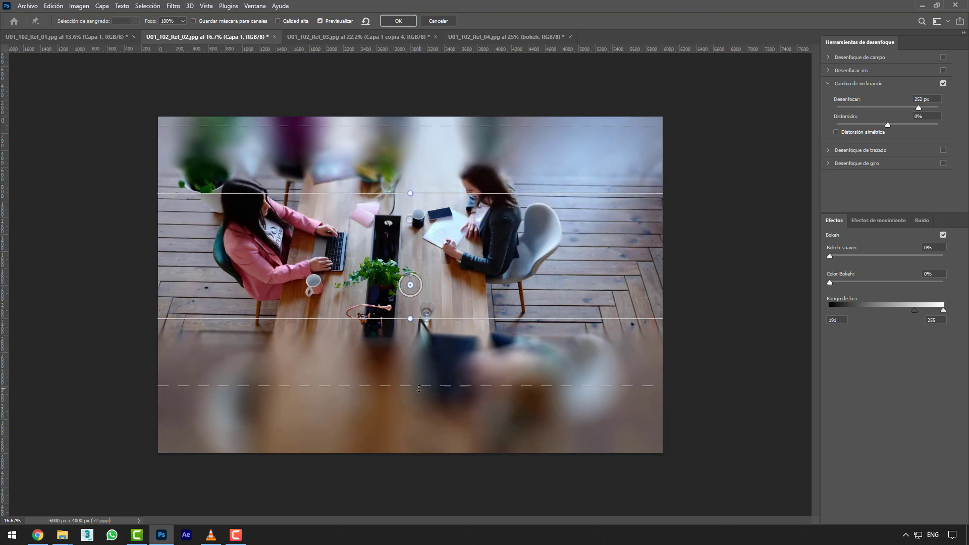
left_click_drag(420, 386, 419, 405)
left_click_drag(426, 192, 426, 211)
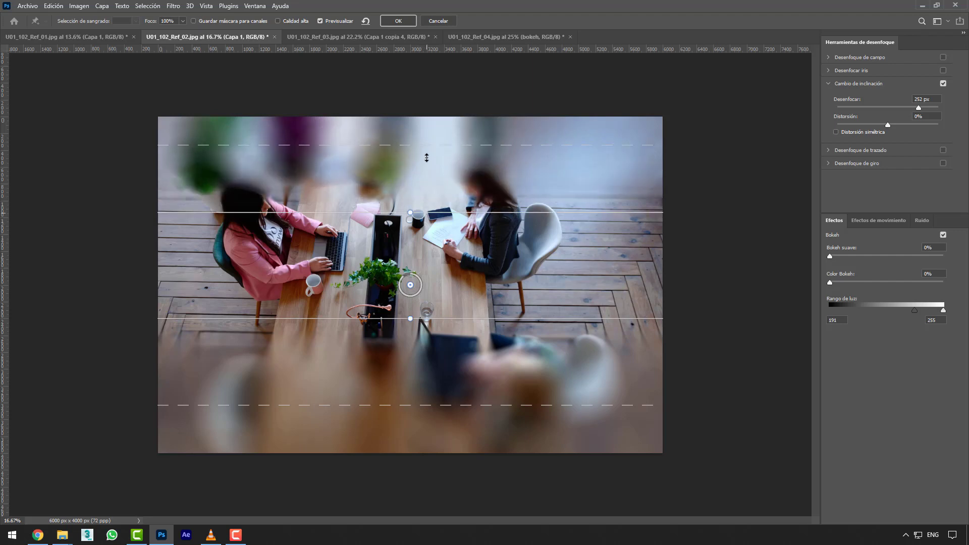
left_click_drag(423, 146, 424, 126)
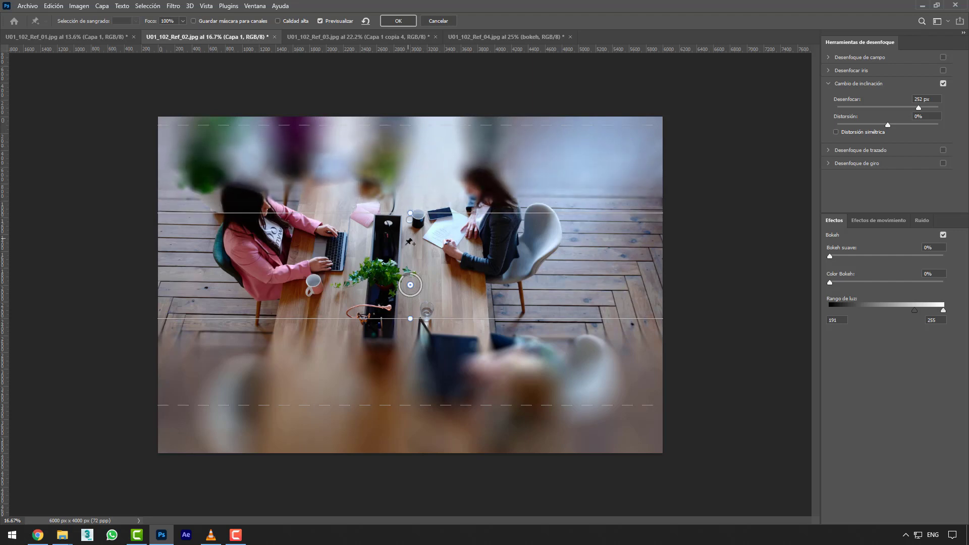
left_click_drag(425, 318, 425, 383)
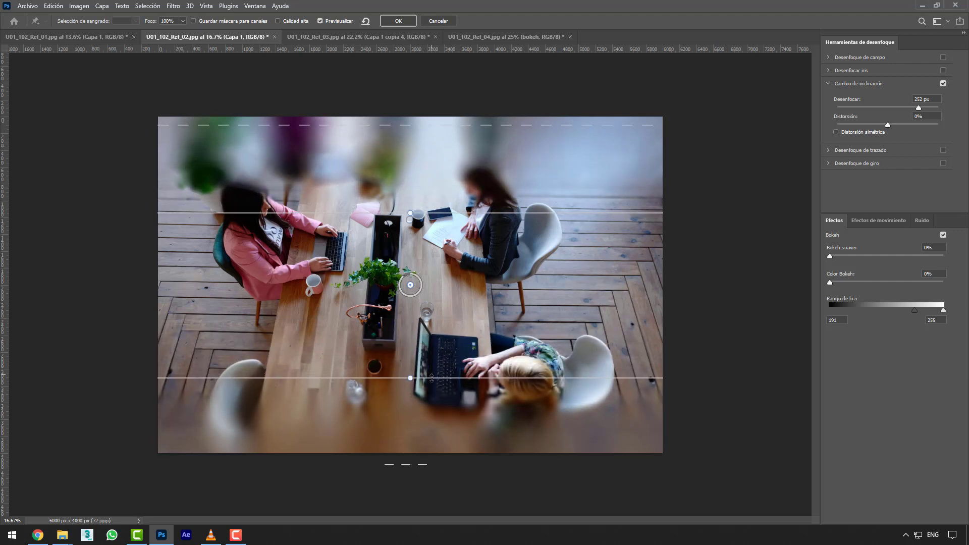
left_click_drag(422, 212, 426, 195)
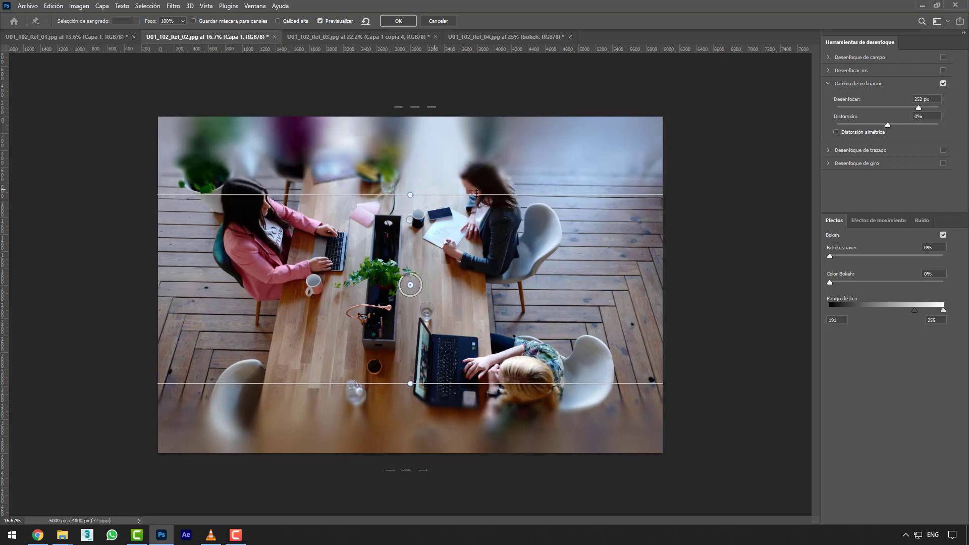
Step: Try Tilt-Shift blur amounts between 0 and 213 px, settle on 55 px and apply the filter
mouse_move(904, 107)
left_mouse_down()
mouse_move(892, 108)
mouse_move(912, 106)
left_mouse_up()
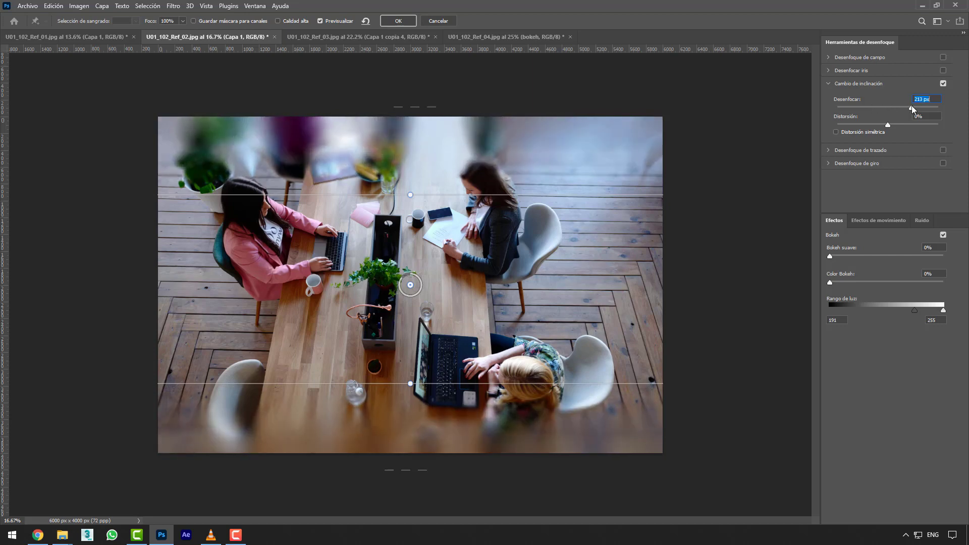
left_click_drag(912, 107, 890, 107)
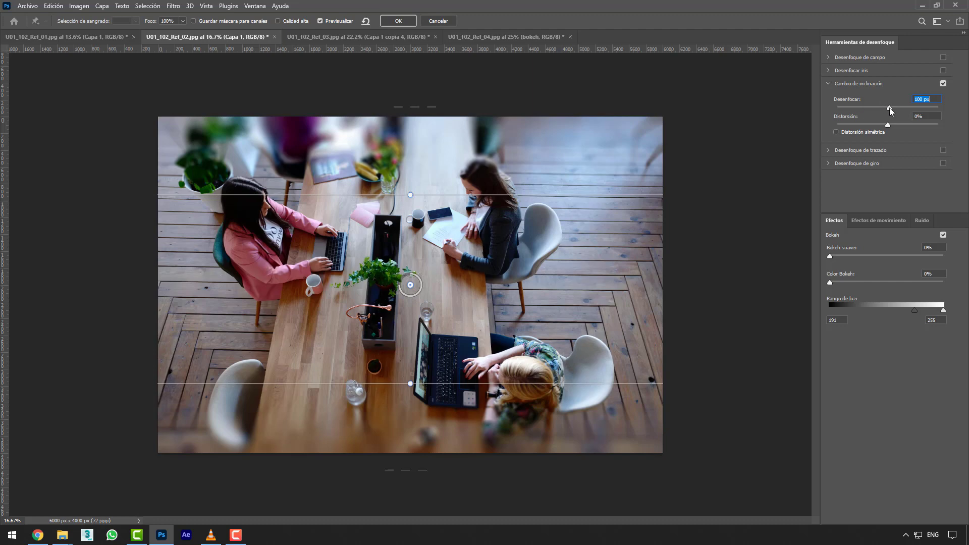
mouse_move(890, 107)
left_mouse_down()
mouse_move(901, 110)
mouse_move(888, 110)
left_mouse_up()
left_click_drag(890, 112, 840, 108)
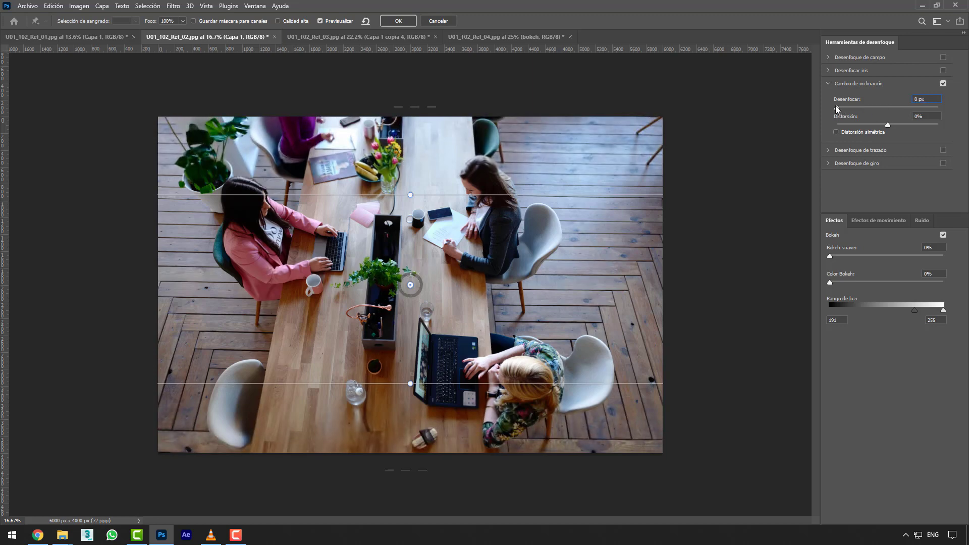
left_click_drag(836, 106, 879, 111)
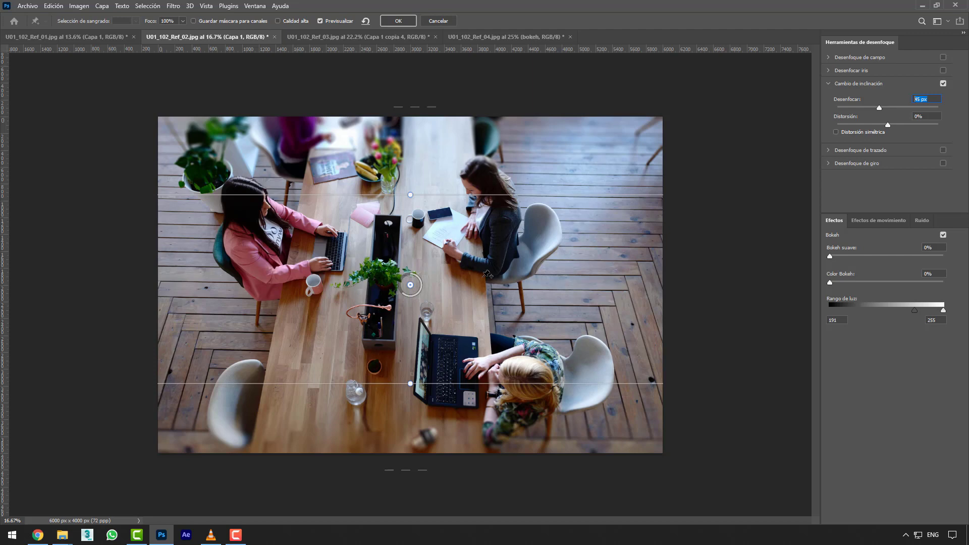
type("55")
left_click(410, 23)
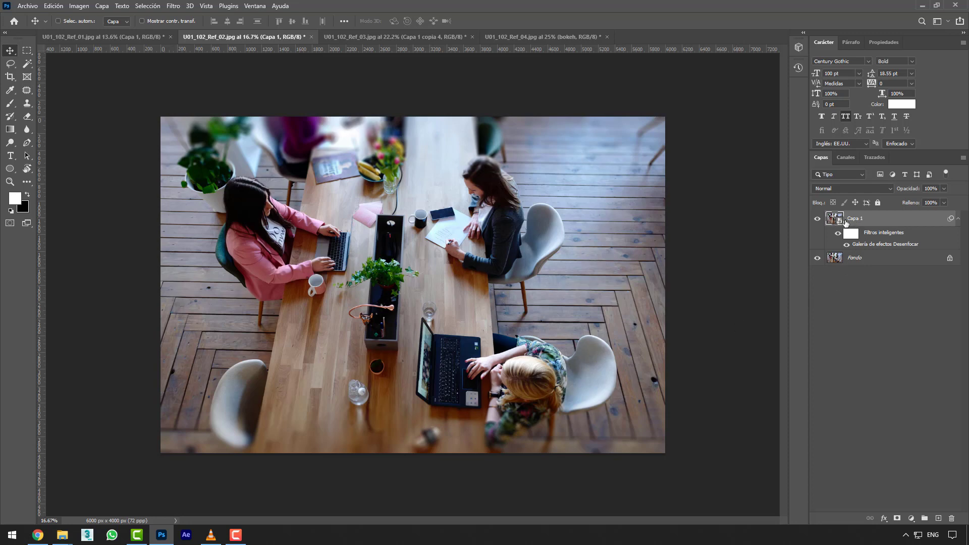
Step: Edit Capa 1's Tilt-Shift: raise the upper focus line to the fruit bowl, slightly lower the other, set the blur to 35 px, and compare with the original
double_click(877, 245)
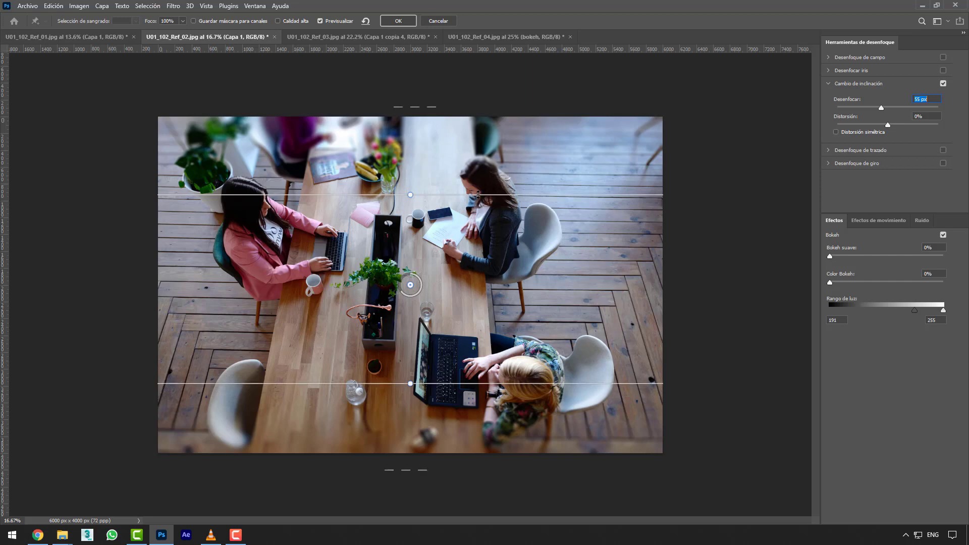
left_click_drag(478, 194, 478, 168)
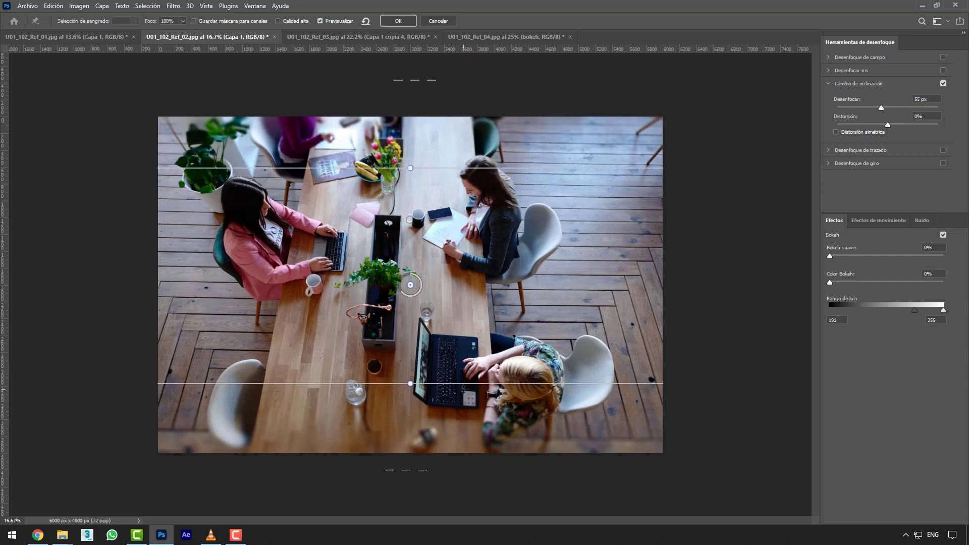
left_click_drag(463, 389, 463, 395)
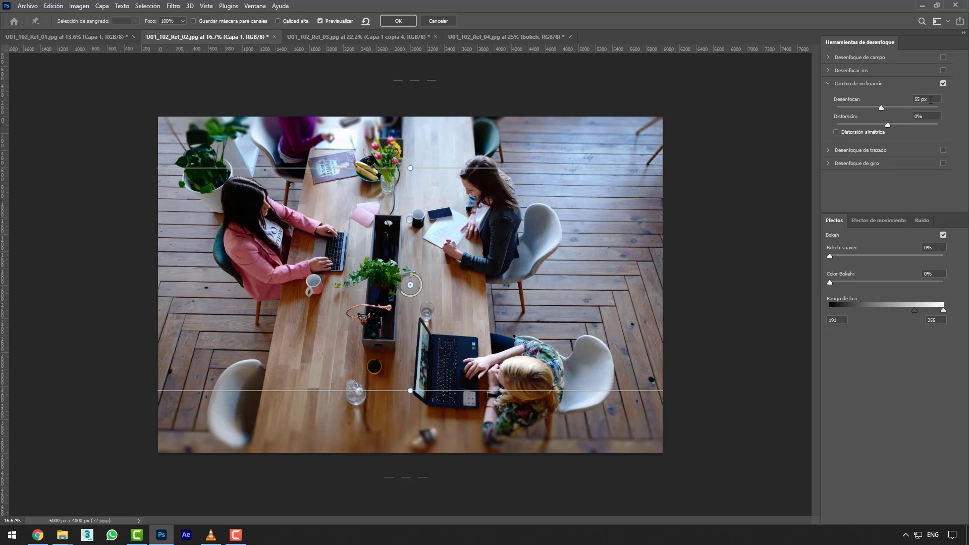
left_click(867, 100)
left_click_drag(867, 103, 860, 102)
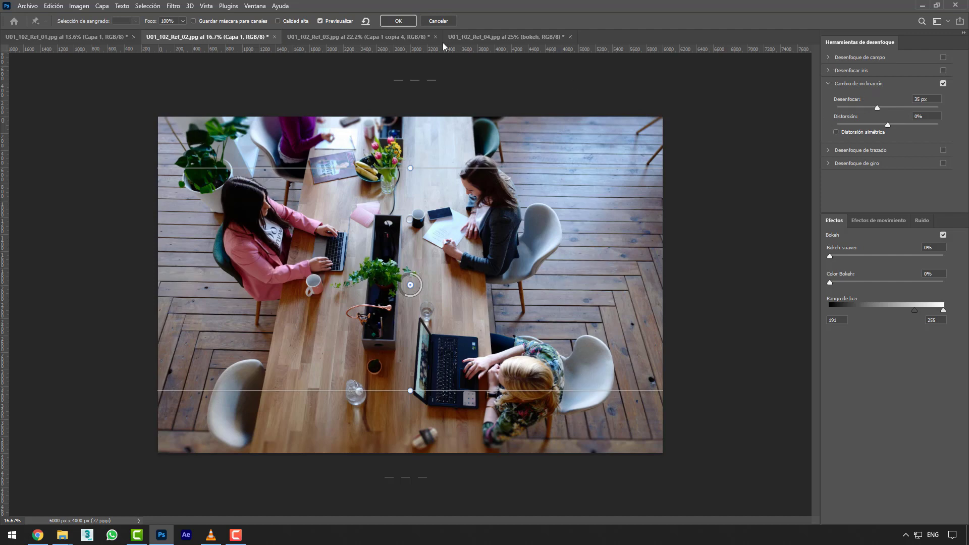
left_click(400, 21)
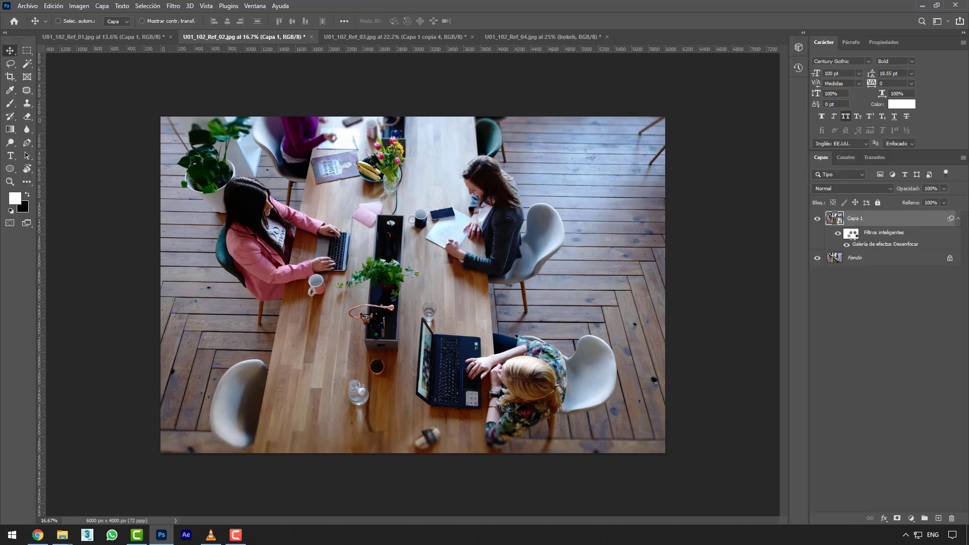
left_click(818, 219)
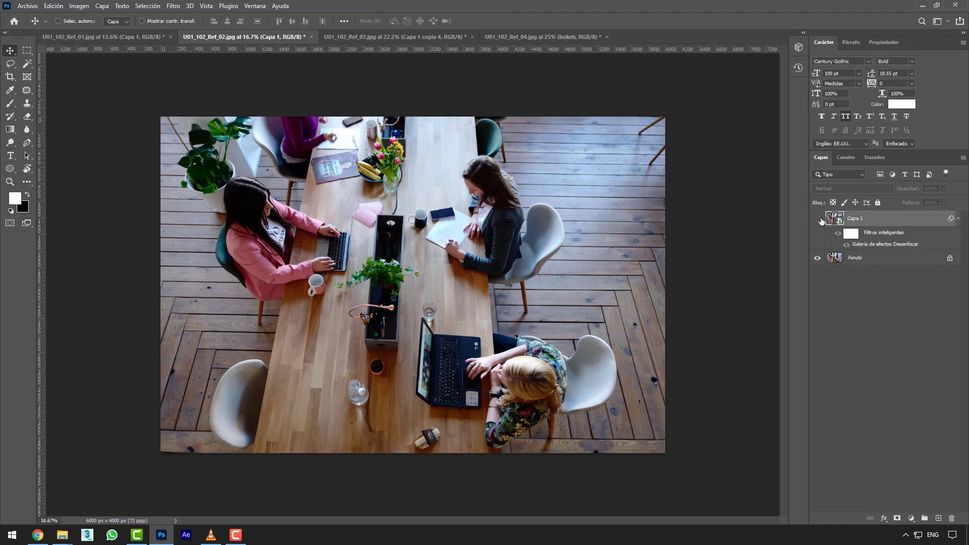
left_click(819, 219)
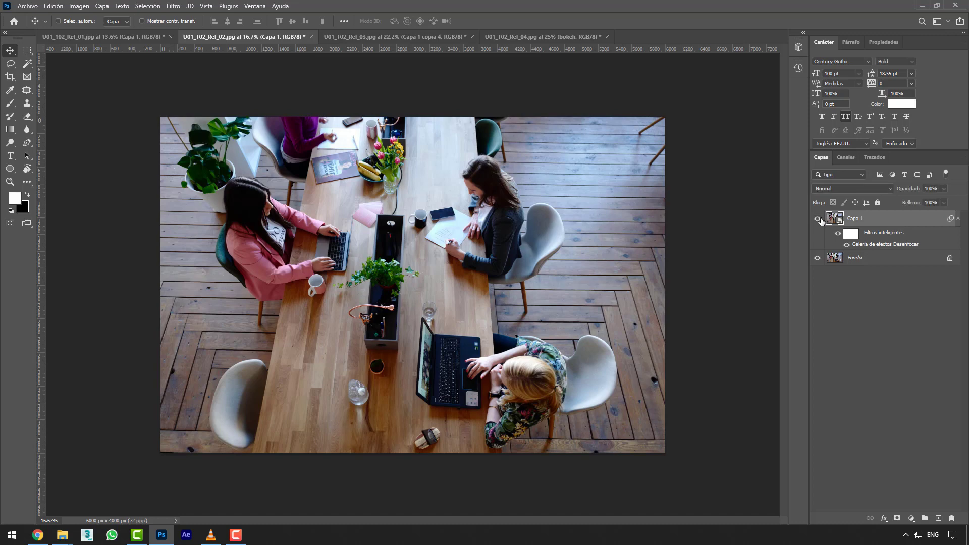
Step: Edit Capa 1's Tilt-Shift: lower the upper focus line to the black mug, slightly raise the lower one, set the blur to 94 px and apply
double_click(886, 245)
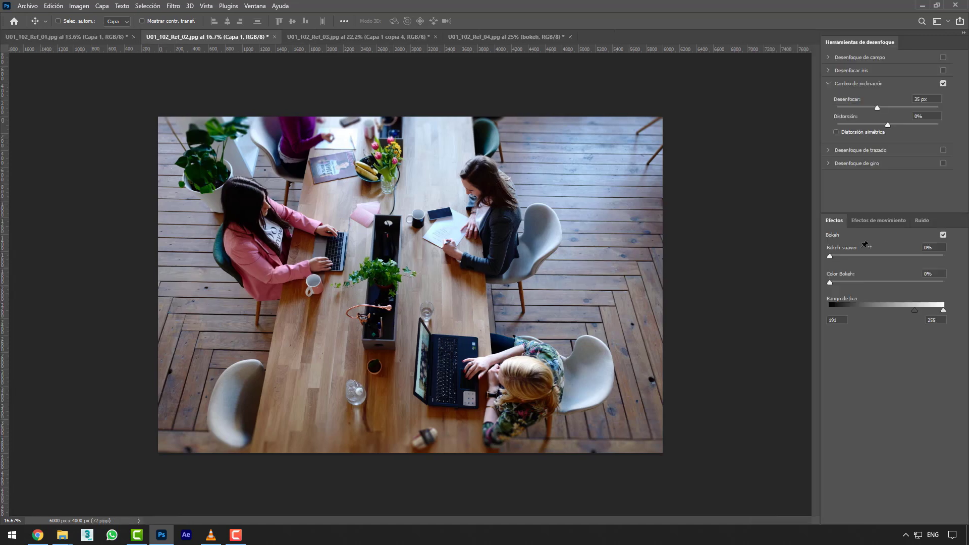
left_click_drag(486, 170, 487, 229)
left_click_drag(564, 399, 564, 387)
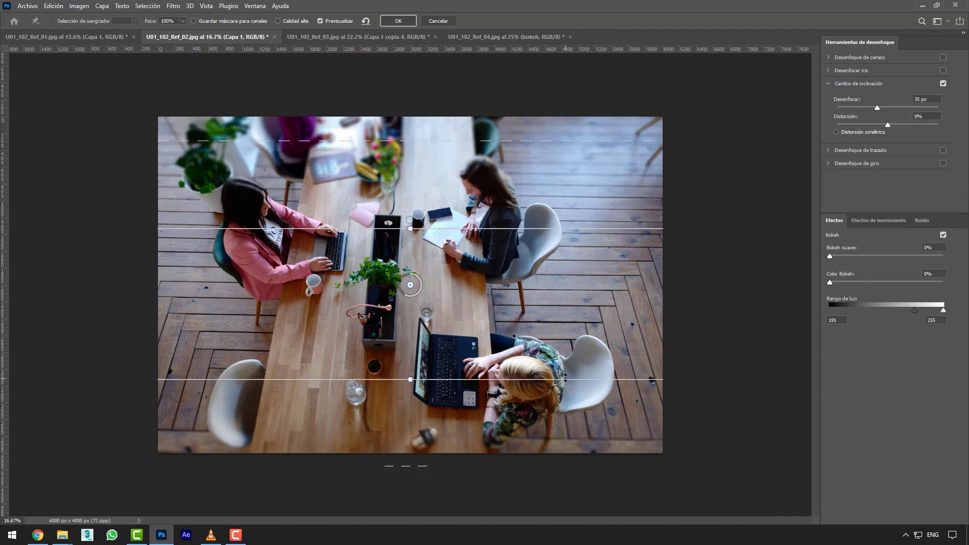
left_click_drag(878, 107, 889, 106)
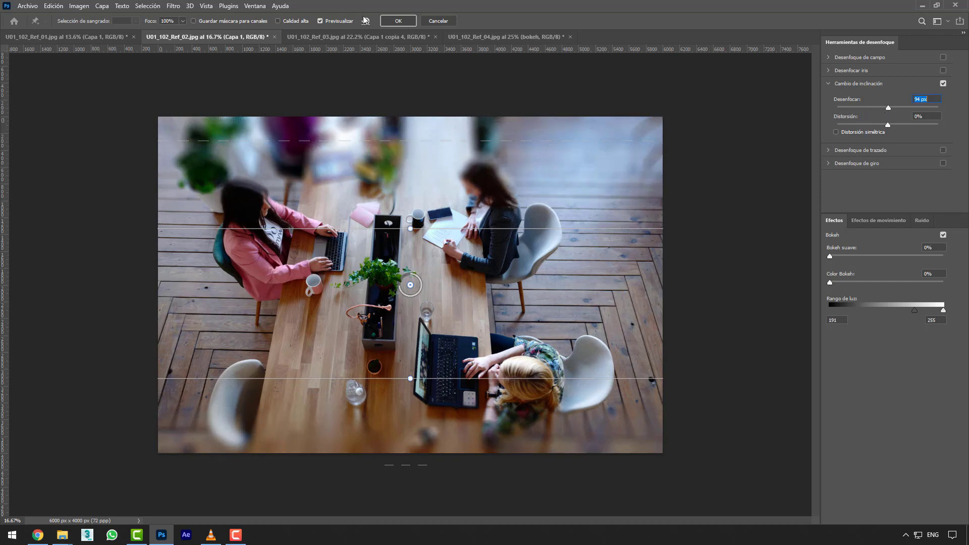
left_click(395, 22)
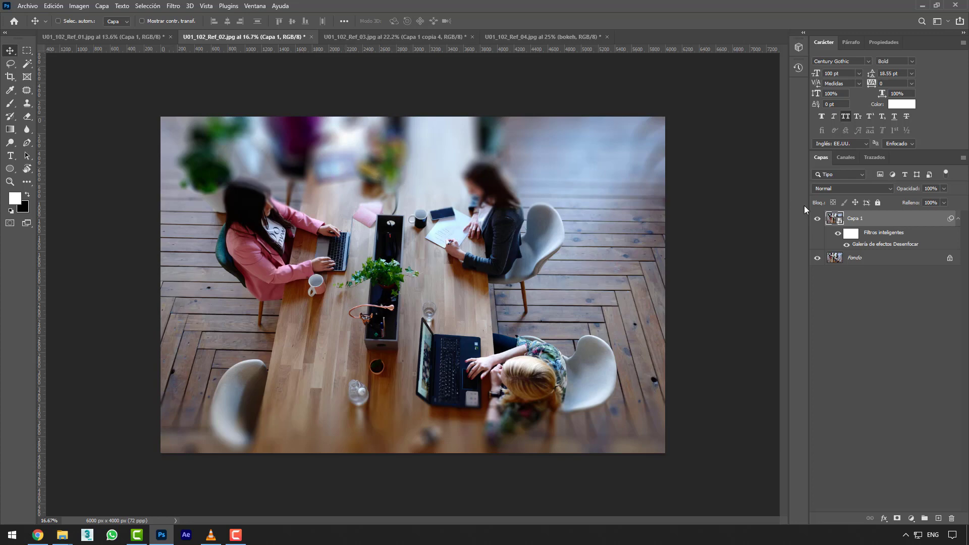
Step: Try reducing Capa 1's opacity to 39%, inspect the edges of the dark-jacketed woman's head against the original, and restore full opacity
left_click(943, 190)
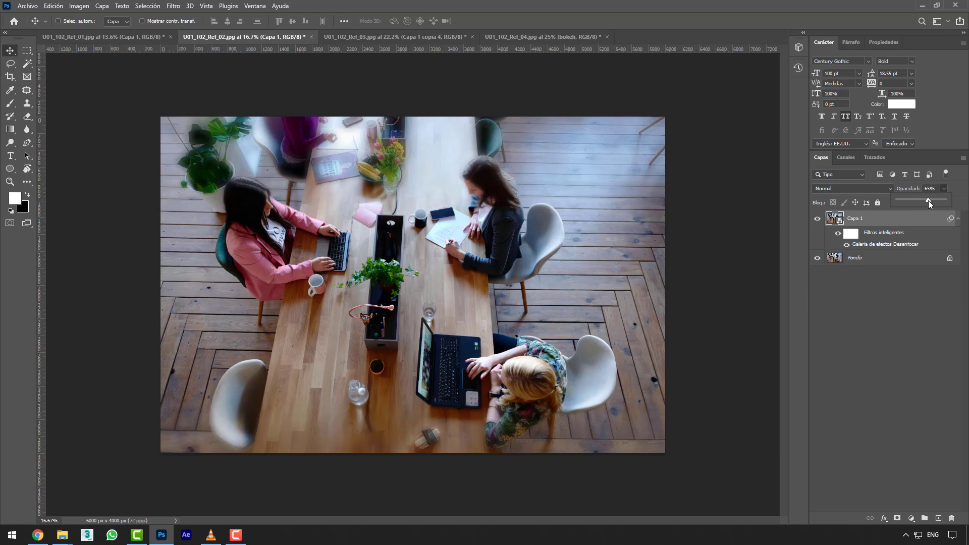
left_click_drag(940, 201, 947, 202)
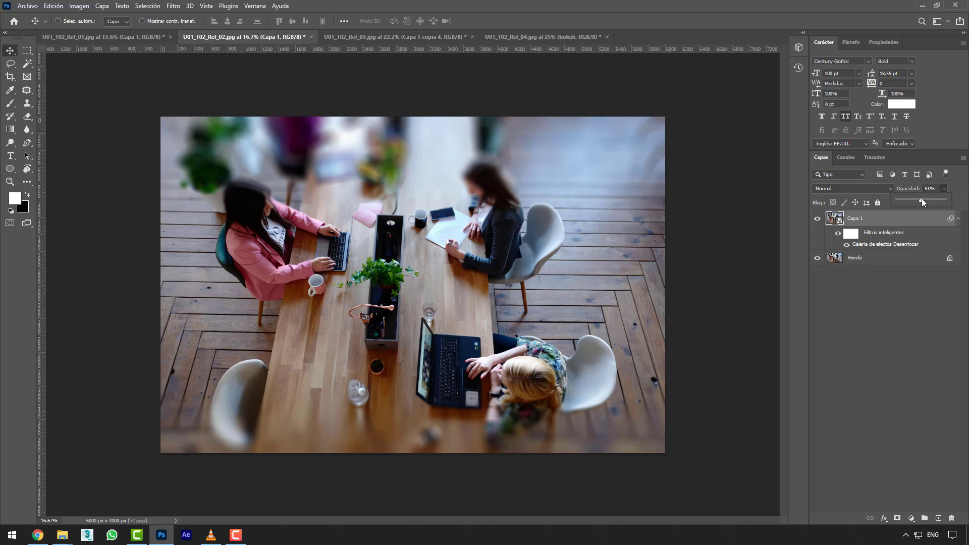
left_click_drag(922, 198, 916, 198)
scroll(505, 152, "up", 5)
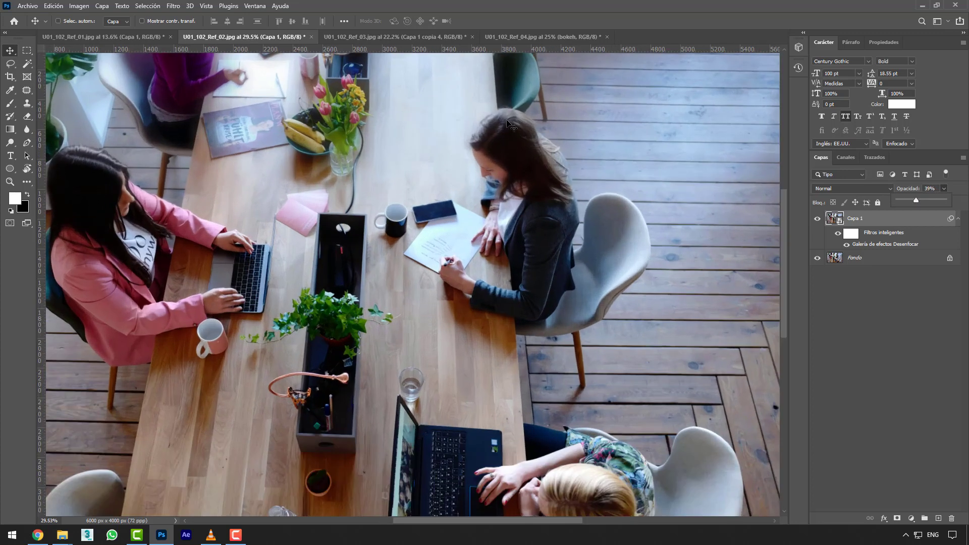
scroll(511, 124, "up", 4)
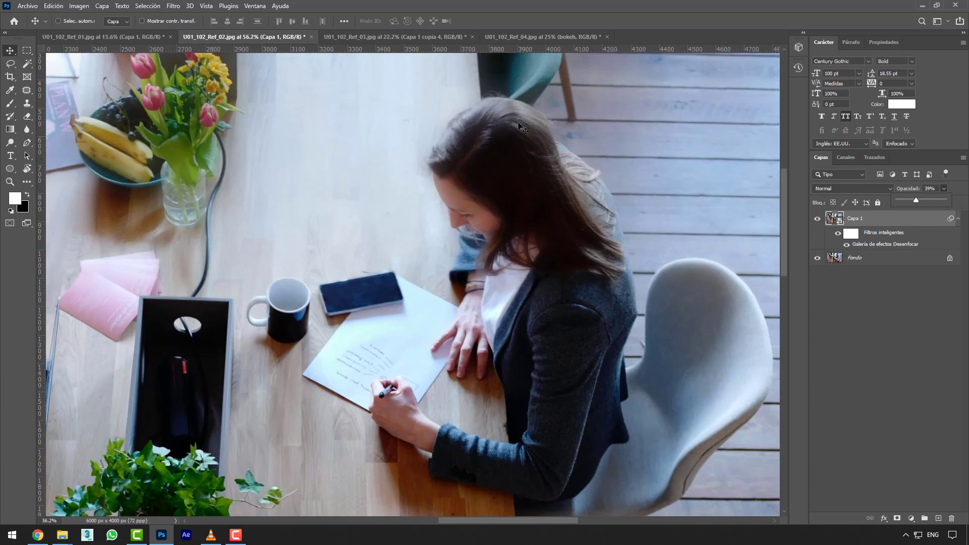
left_click(819, 222)
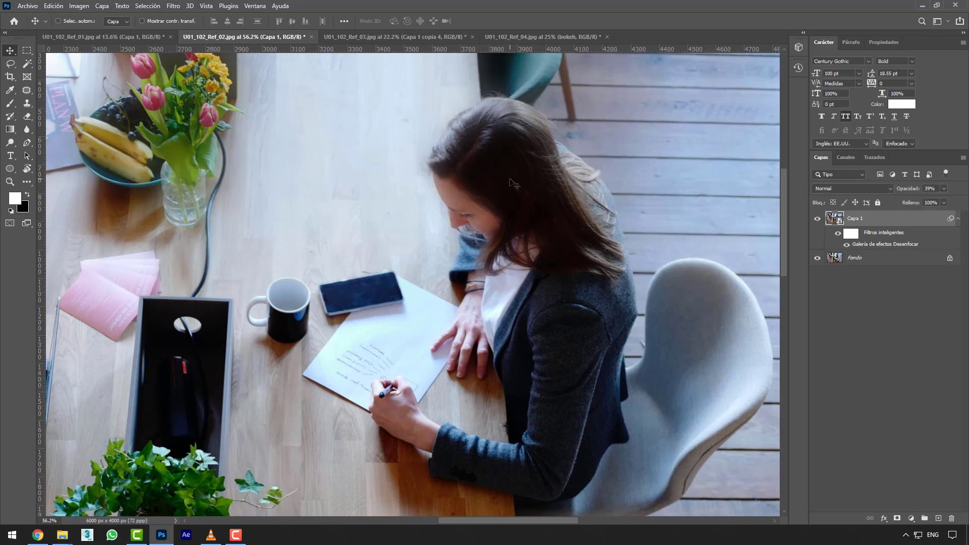
scroll(423, 250, "down", 5)
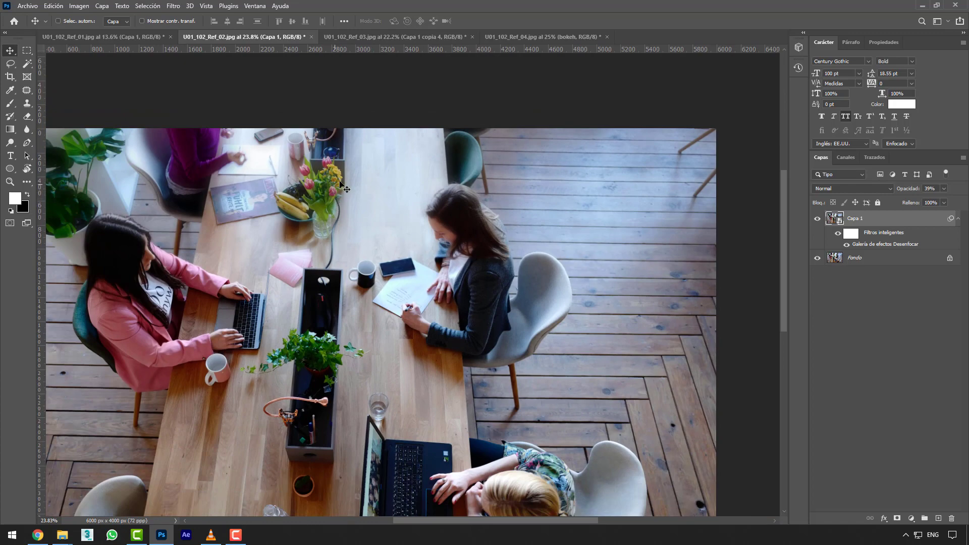
scroll(397, 180, "down", 1)
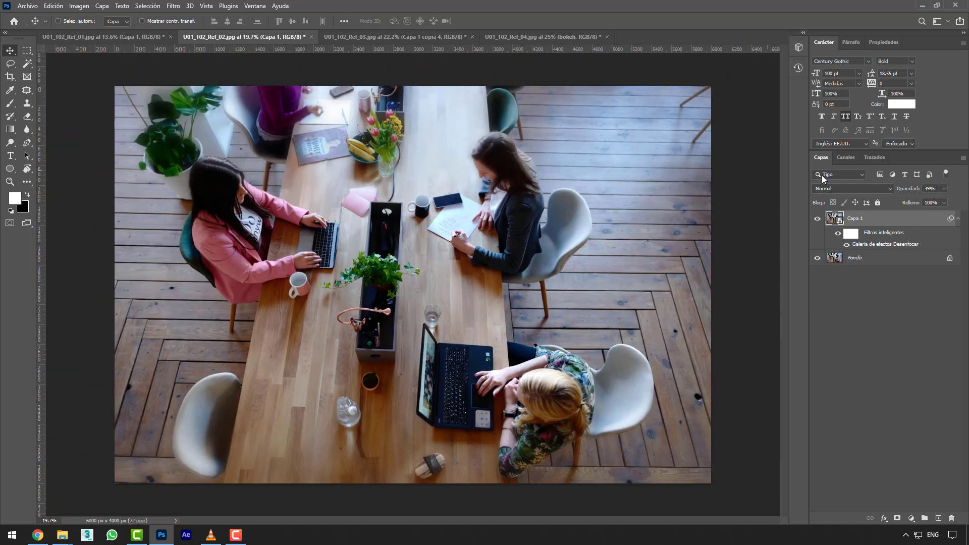
left_click(944, 189)
left_click_drag(934, 200, 962, 200)
Step: Reopen Capa 1's Blur Gallery smart filter, reduce the Tilt-Shift blur to 12 px and apply it
double_click(893, 245)
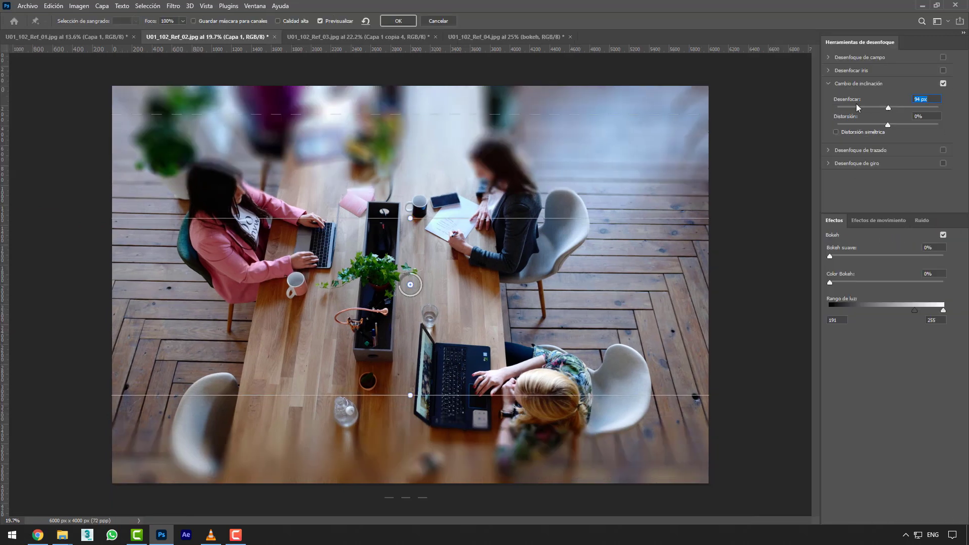
left_click(858, 108)
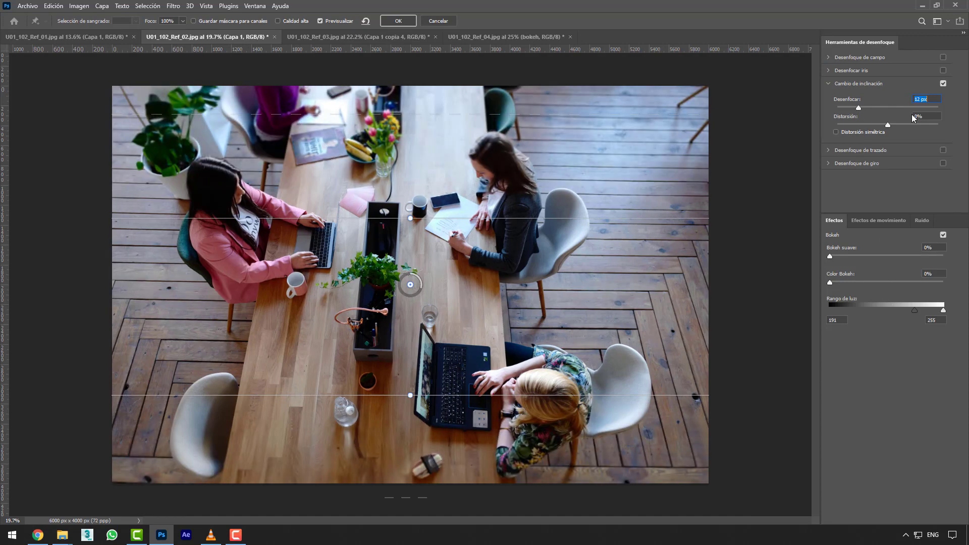
left_click(410, 24)
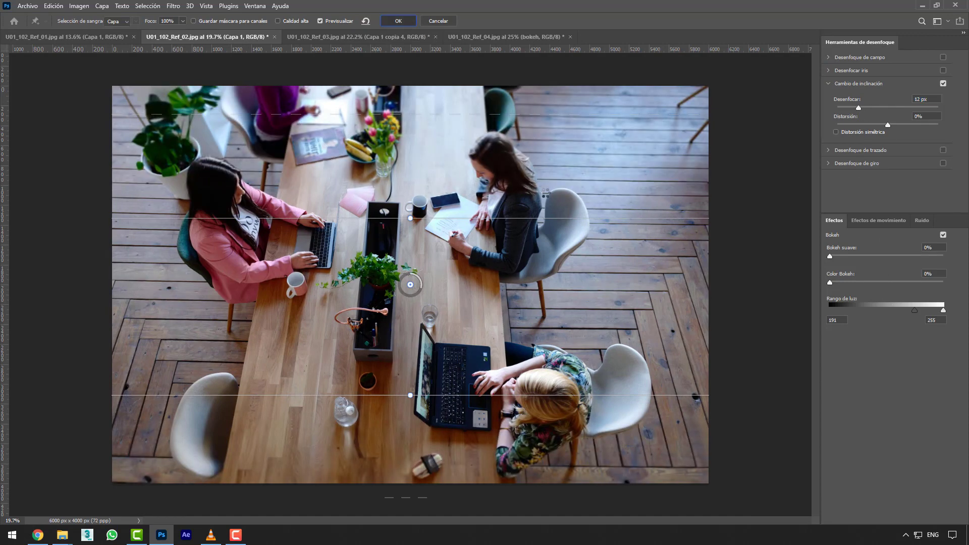